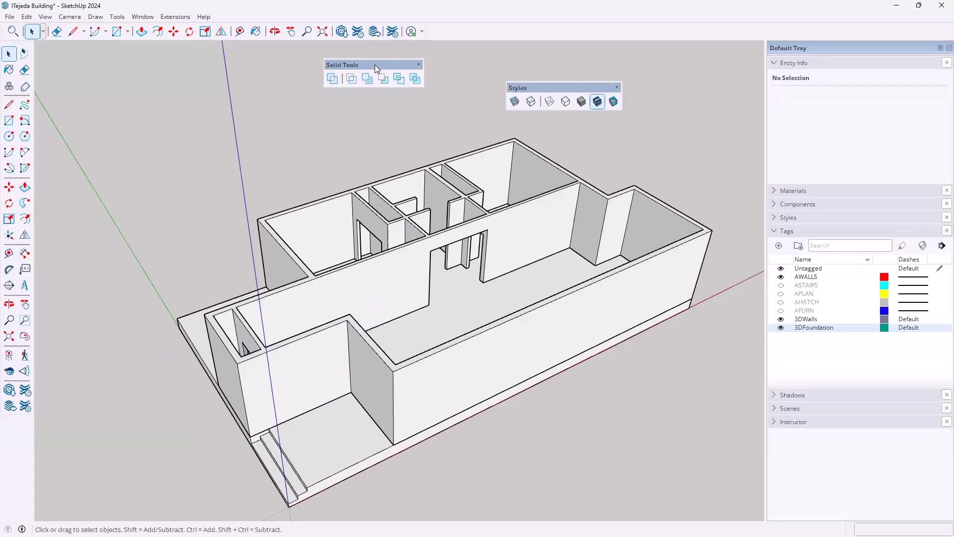
Dock the floating Solid Tools and Styles toolbars in the main toolbar row
{"action": "left_click_drag", "start_coordinate": [377, 64], "coordinate": [462, 18]}
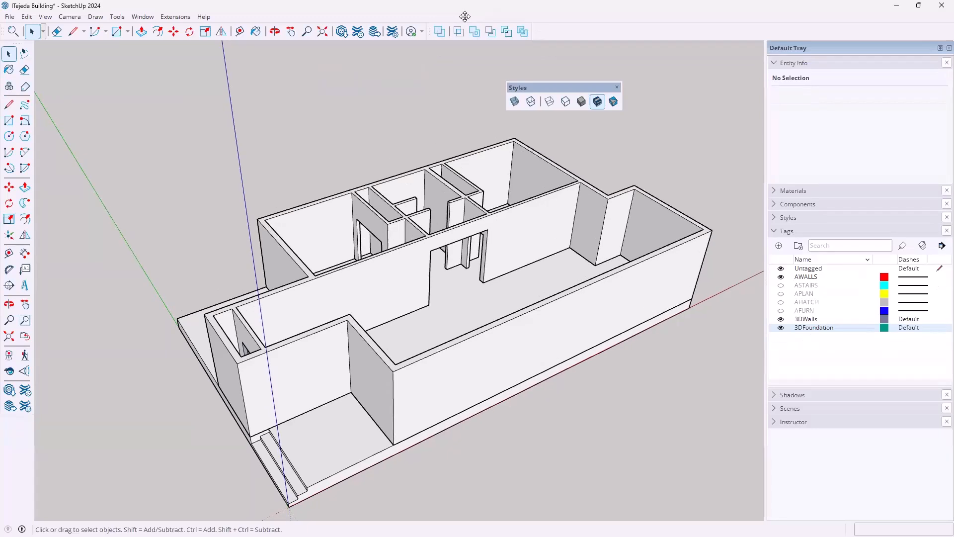
{"action": "left_click_drag", "start_coordinate": [542, 91], "coordinate": [572, 24]}
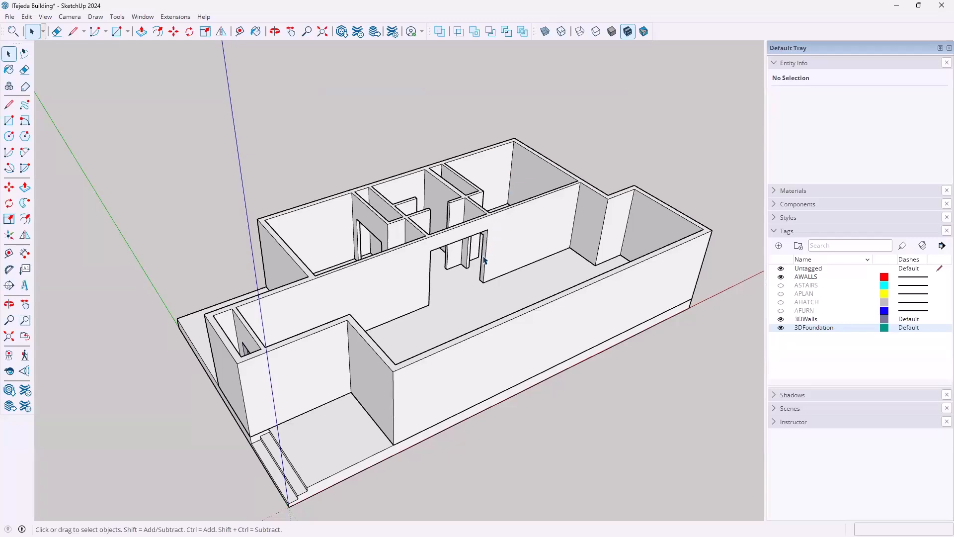
{"action": "middle_click_drag", "start_coordinate": [454, 251], "coordinate": [485, 190]}
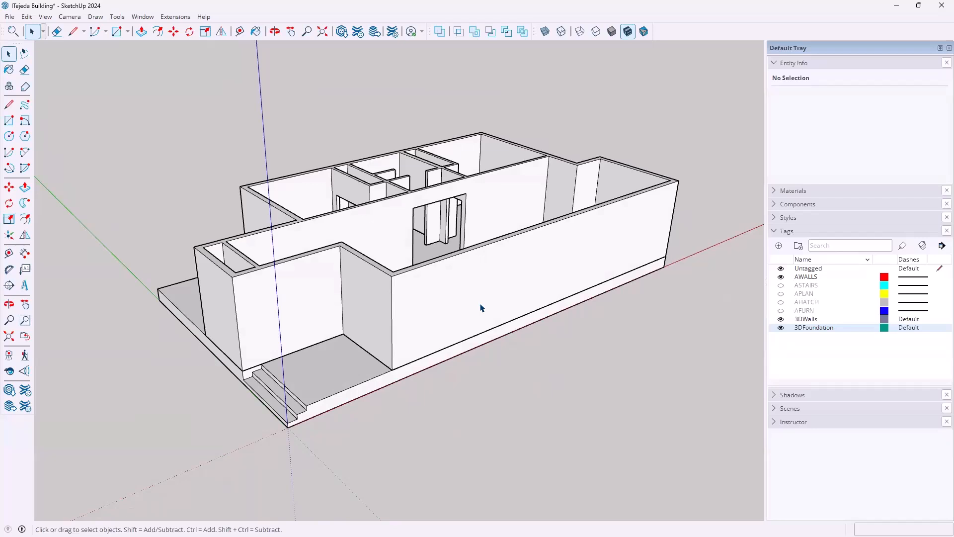
Show the Asphalt and Concrete material collection with extra large thumbnails
{"action": "left_click", "coordinate": [775, 191]}
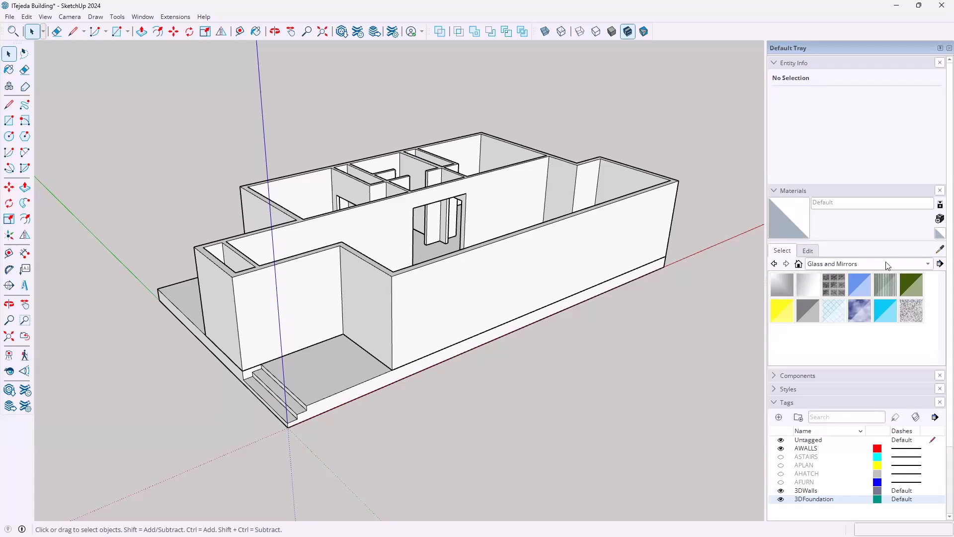
{"action": "left_click", "coordinate": [929, 265]}
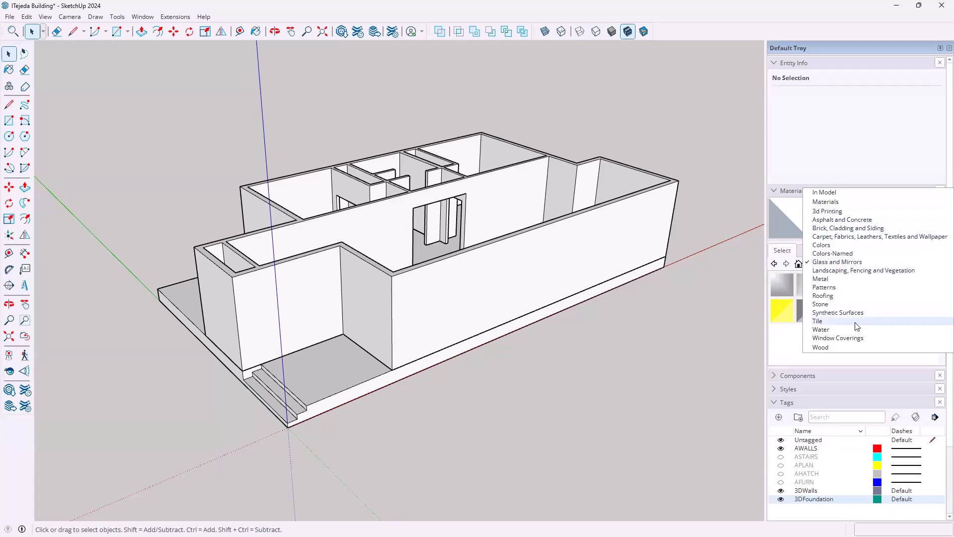
{"action": "left_click", "coordinate": [851, 222]}
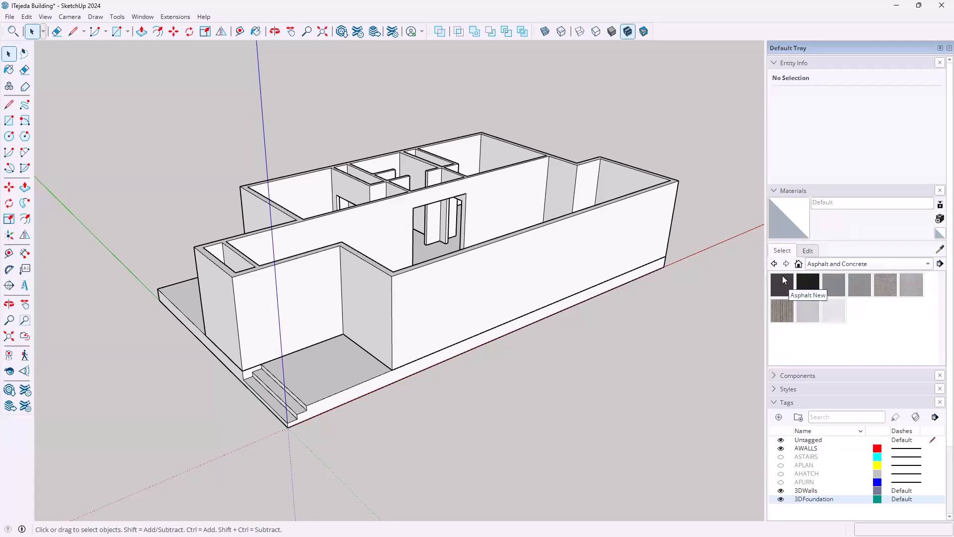
{"action": "left_click", "coordinate": [940, 265]}
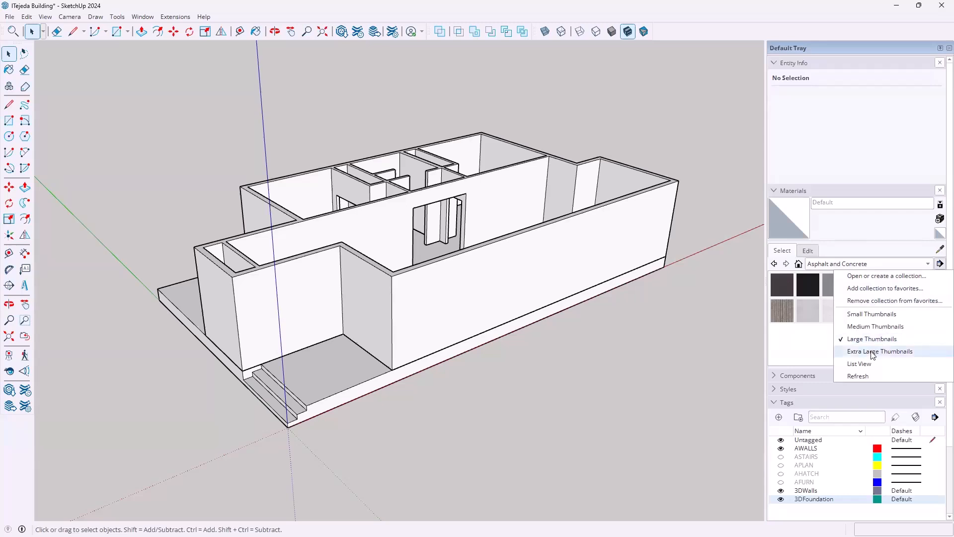
{"action": "left_click", "coordinate": [873, 353]}
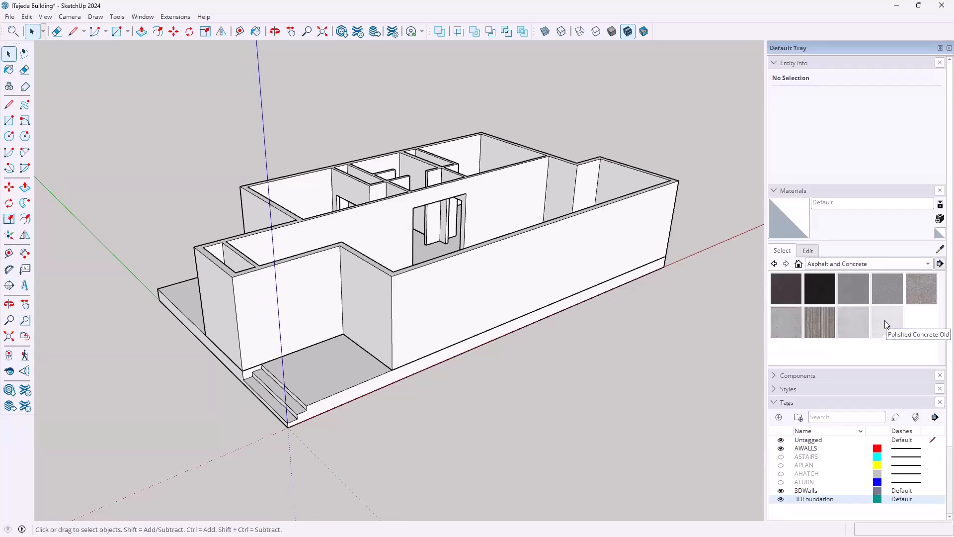
Paint the foundation slab and its steps with the Polished Concrete New material
{"action": "left_click", "coordinate": [852, 324]}
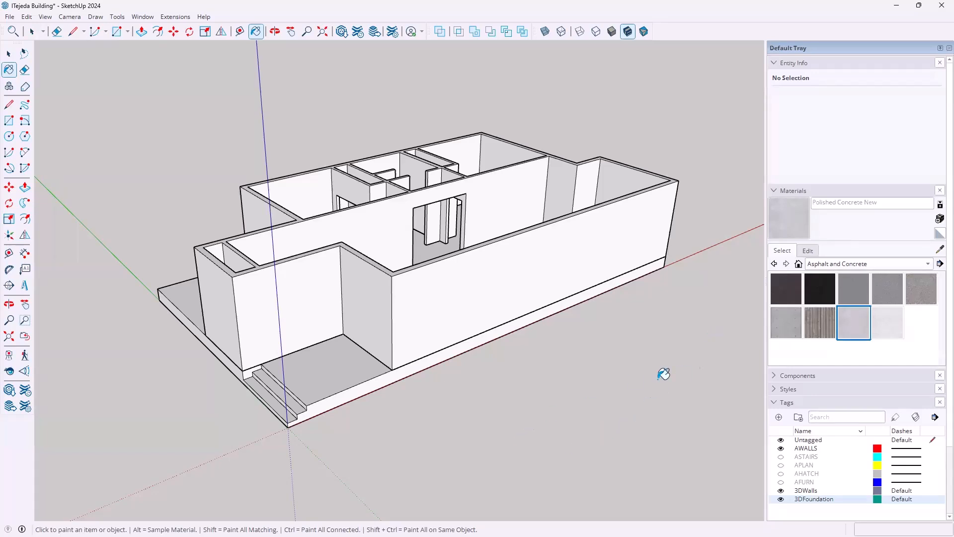
{"action": "left_click", "coordinate": [331, 372]}
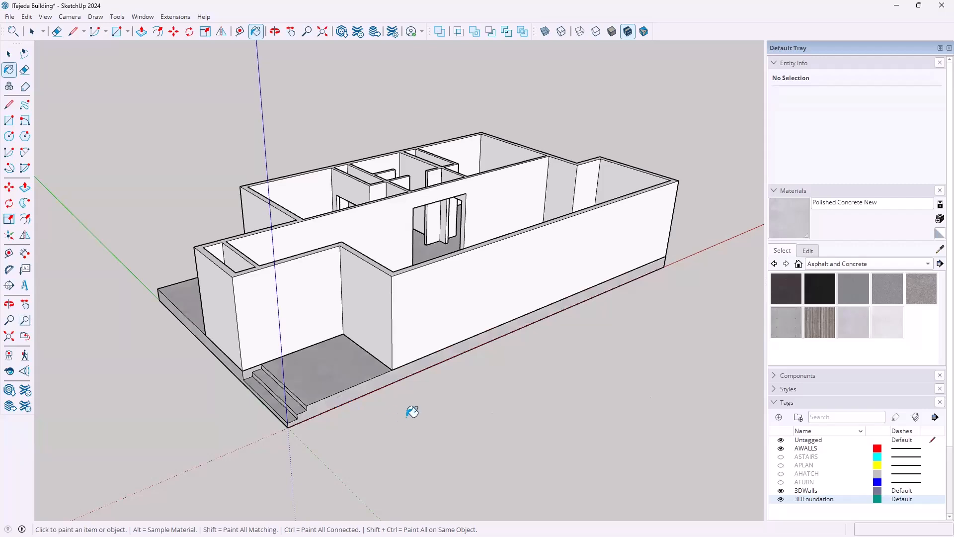
{"action": "key", "text": "space"}
Turn off the 3DWalls tag's visibility and assign the solid wall group to that tag, leaving the foundation exposed
{"action": "scroll", "coordinate": [452, 323], "scroll_direction": "down", "scroll_amount": 2}
{"action": "mouse_move", "coordinate": [456, 234]}
{"action": "middle_mouse_down"}
{"action": "mouse_move", "coordinate": [513, 279]}
{"action": "mouse_move", "coordinate": [450, 388]}
{"action": "mouse_move", "coordinate": [424, 449]}
{"action": "mouse_move", "coordinate": [425, 471]}
{"action": "mouse_move", "coordinate": [313, 424]}
{"action": "mouse_move", "coordinate": [231, 411]}
{"action": "mouse_move", "coordinate": [334, 417]}
{"action": "mouse_move", "coordinate": [462, 445]}
{"action": "mouse_move", "coordinate": [513, 317]}
{"action": "middle_mouse_up"}
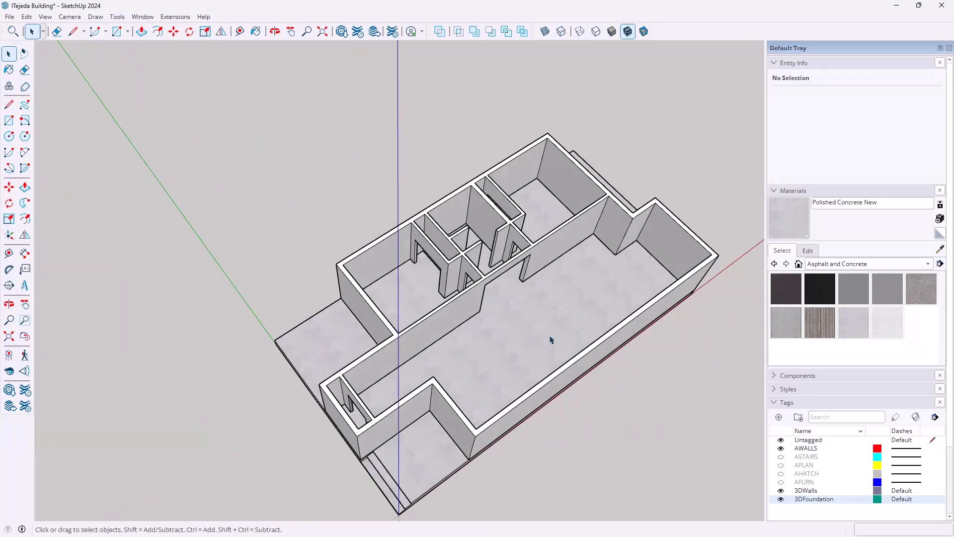
{"action": "left_click", "coordinate": [781, 491]}
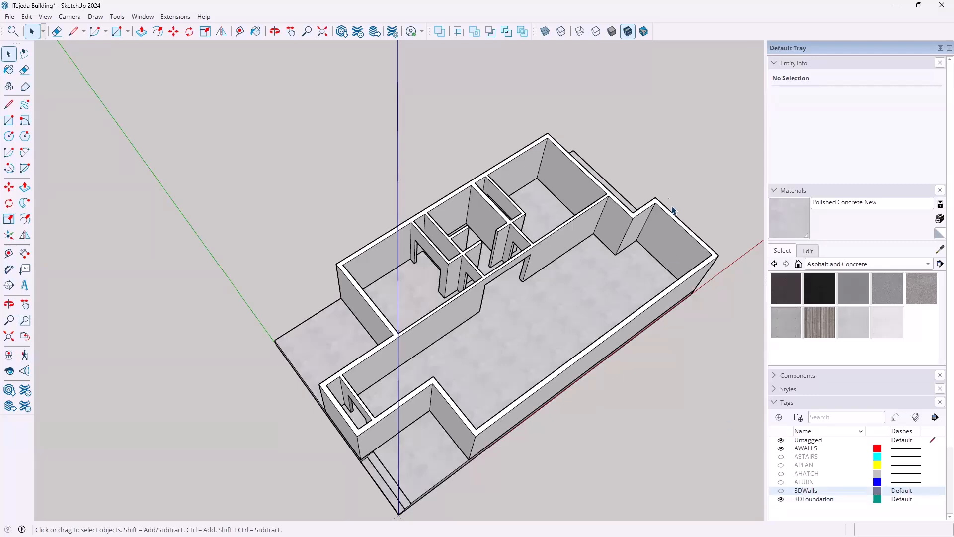
{"action": "left_click", "coordinate": [613, 202]}
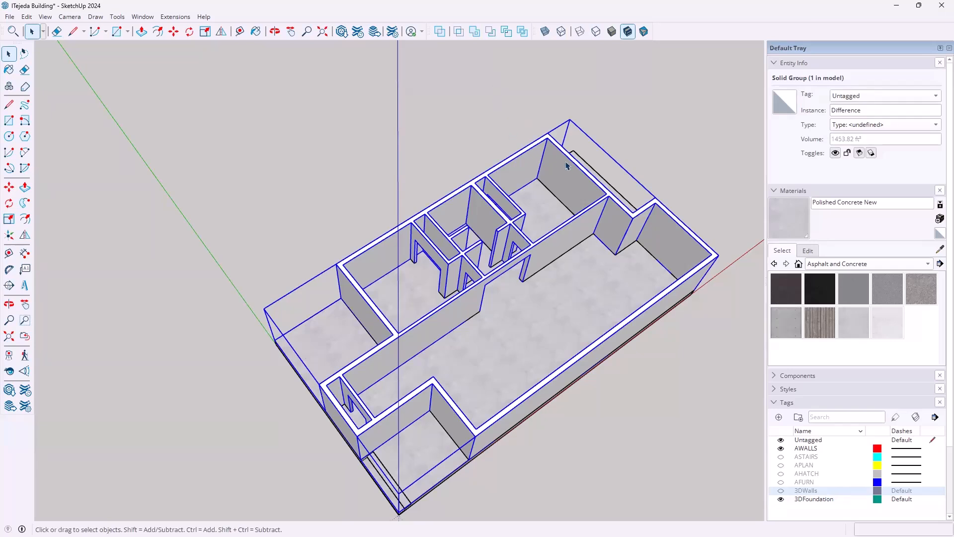
{"action": "left_click", "coordinate": [872, 99]}
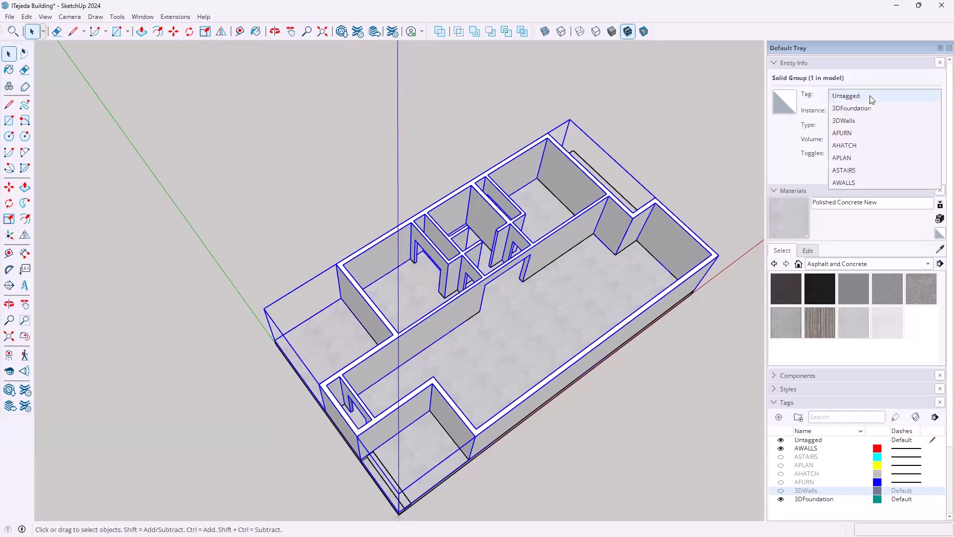
{"action": "left_click", "coordinate": [852, 121]}
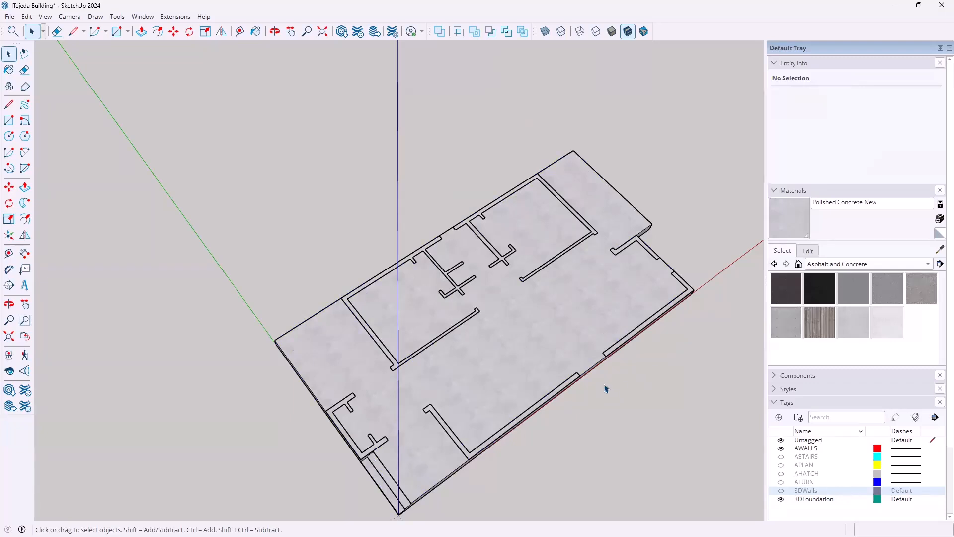
Open the foundation group for editing and draw a line along the porch wall's interior face from its free end to the long side wall
{"action": "middle_click_drag", "start_coordinate": [580, 335], "coordinate": [341, 358]}
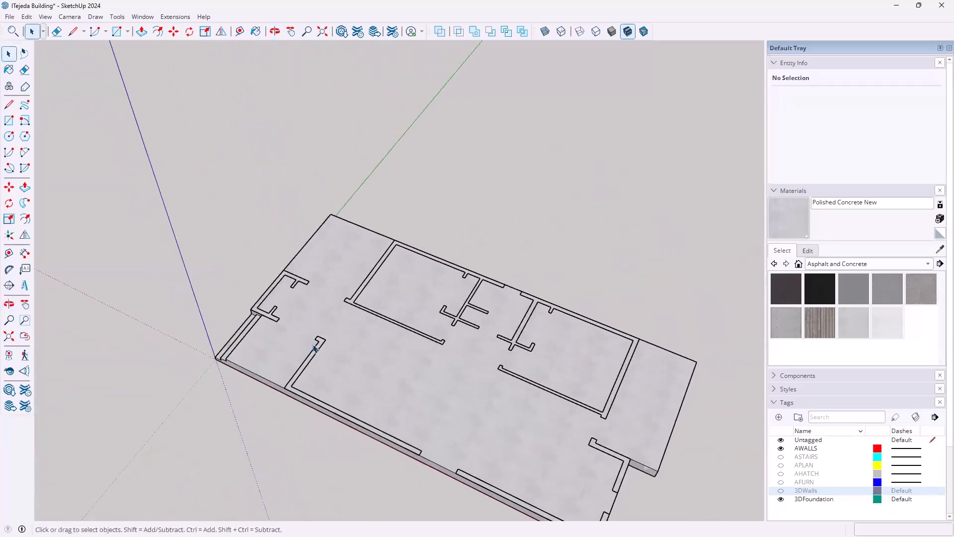
{"action": "mouse_move", "coordinate": [338, 295]}
{"action": "middle_mouse_down"}
{"action": "mouse_move", "coordinate": [416, 174]}
{"action": "mouse_move", "coordinate": [352, 304]}
{"action": "middle_mouse_up"}
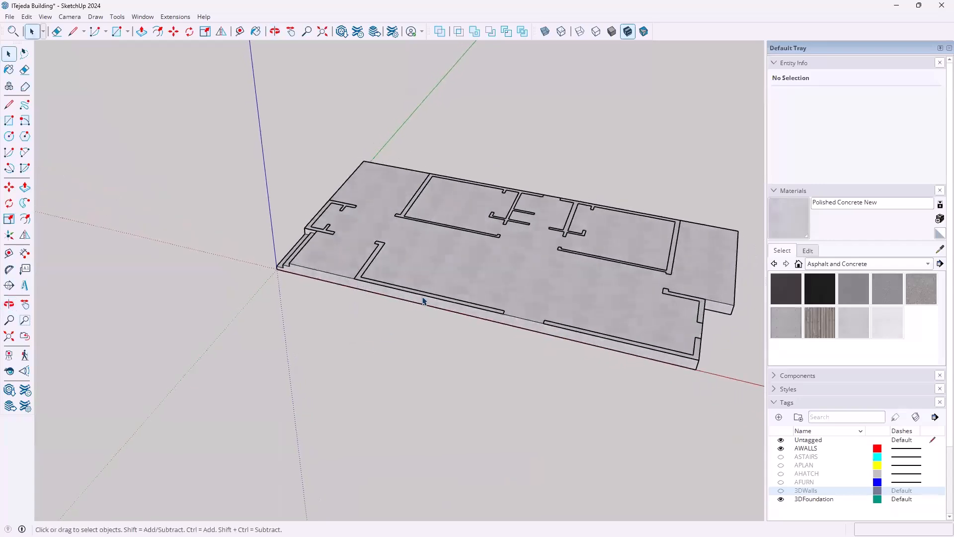
{"action": "middle_click_drag", "start_coordinate": [494, 255], "coordinate": [579, 386]}
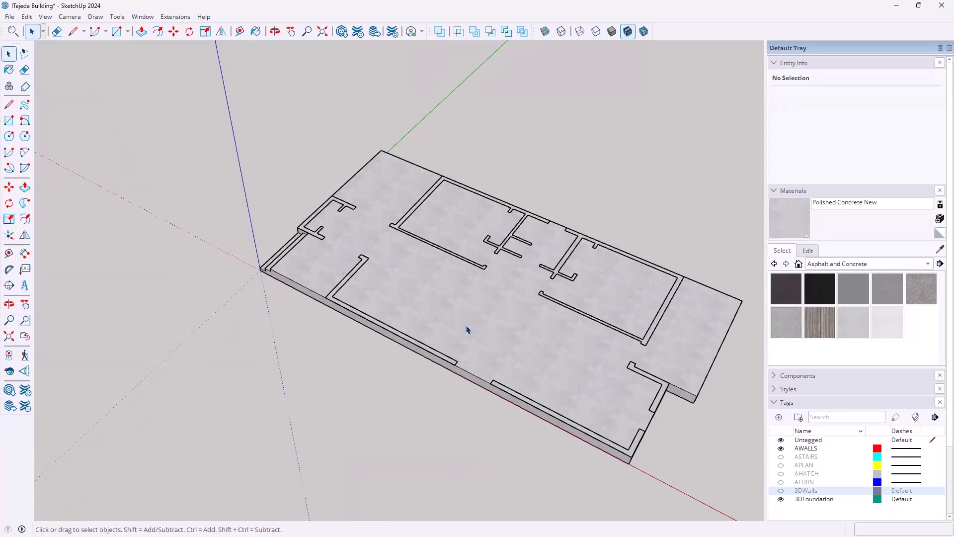
{"action": "double_click", "coordinate": [702, 322]}
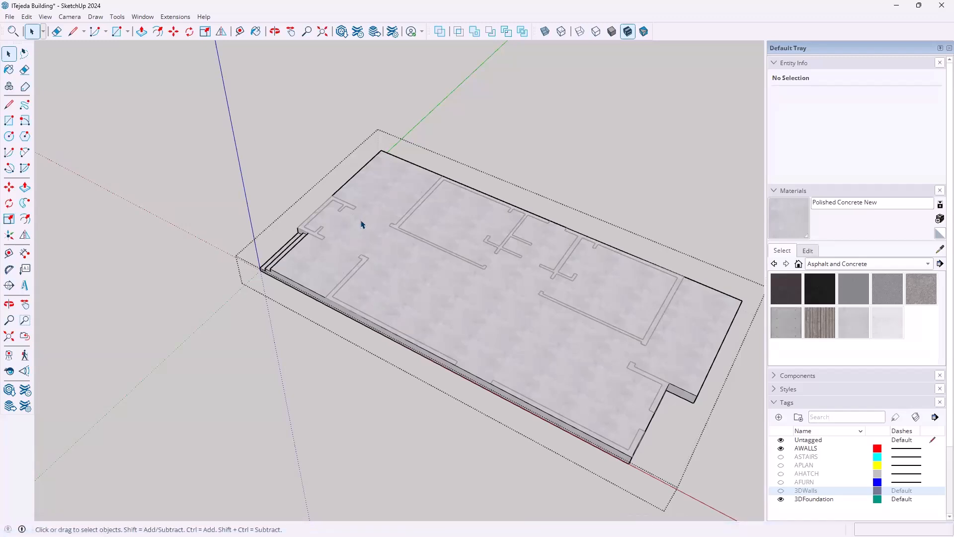
{"action": "scroll", "coordinate": [357, 220], "scroll_direction": "up", "scroll_amount": 2}
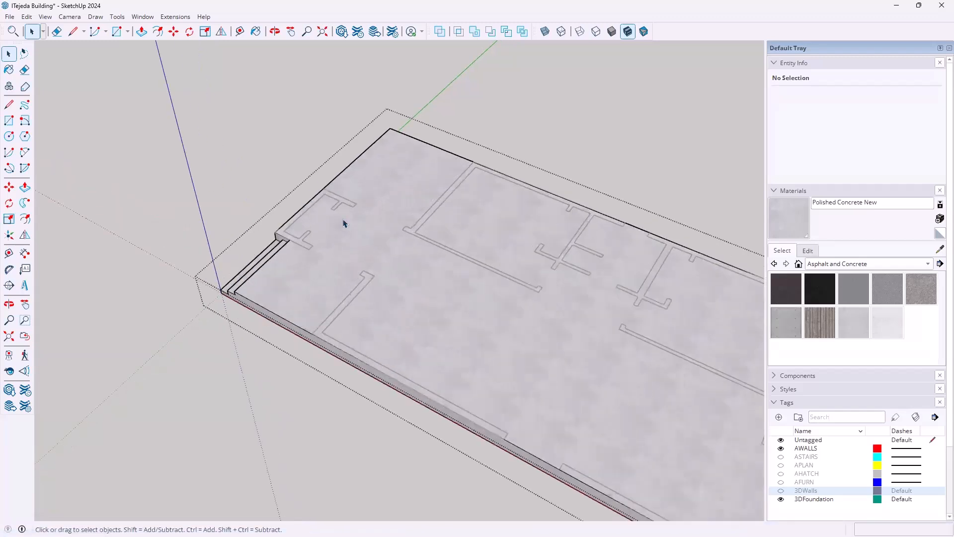
{"action": "key", "text": "l"}
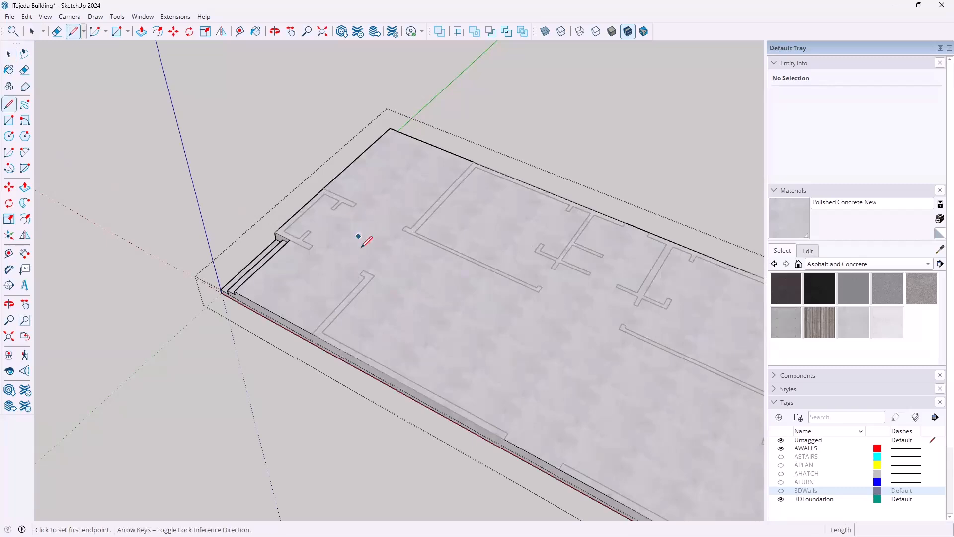
{"action": "scroll", "coordinate": [360, 247], "scroll_direction": "up", "scroll_amount": 1}
{"action": "scroll", "coordinate": [360, 247], "scroll_direction": "up", "scroll_amount": 2}
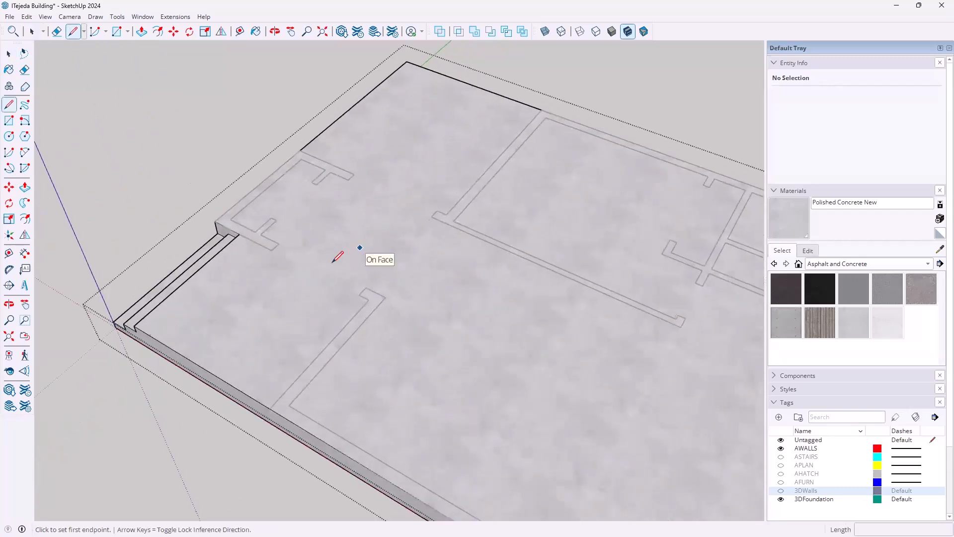
{"action": "left_click", "coordinate": [385, 297]}
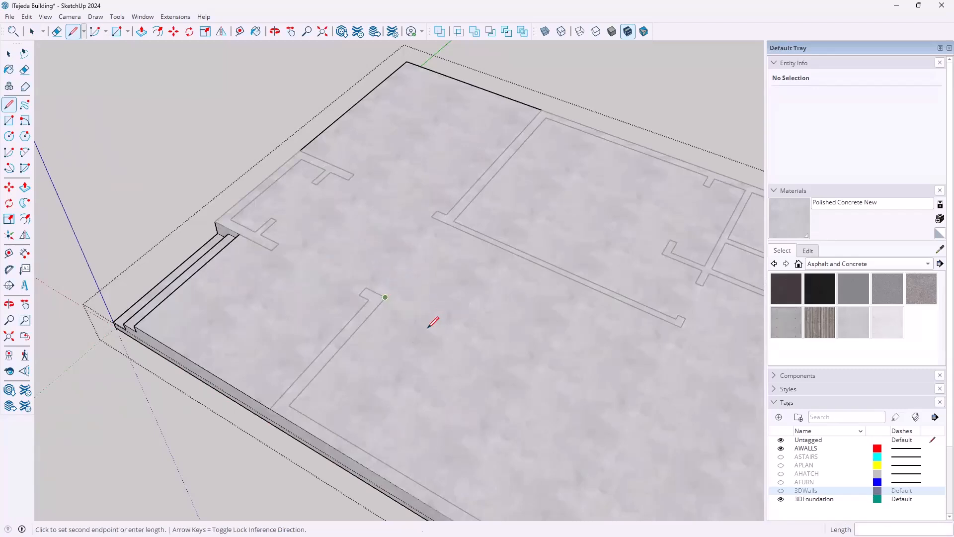
{"action": "left_click", "coordinate": [294, 401]}
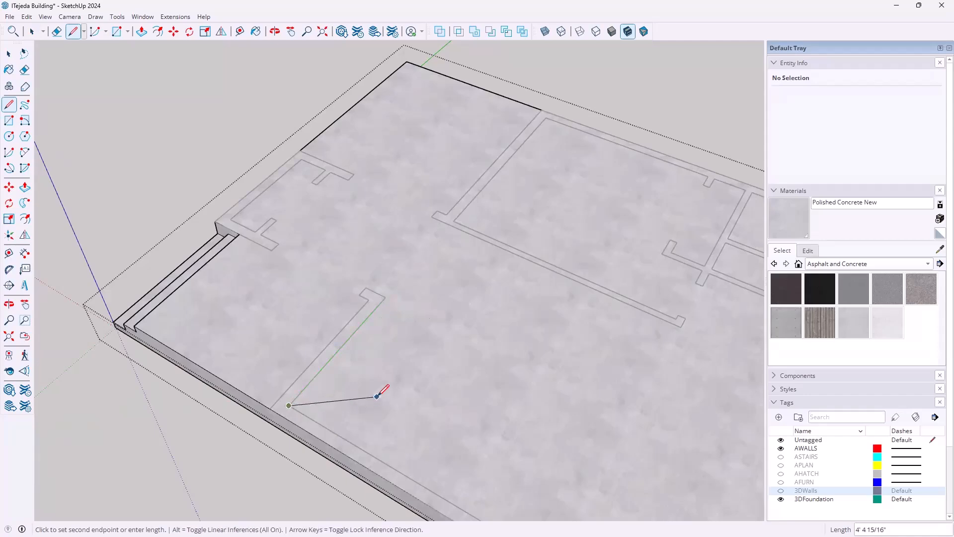
Continue the floor outline about 41' 8" along the long side wall, then along the end wall to the short return wall's free end
{"action": "scroll", "coordinate": [382, 393], "scroll_direction": "down", "scroll_amount": 1}
{"action": "middle_click_drag", "start_coordinate": [426, 399], "coordinate": [288, 221], "text": "shift"}
{"action": "middle_click_drag", "start_coordinate": [288, 221], "coordinate": [355, 258]}
{"action": "scroll", "coordinate": [356, 257], "scroll_direction": "down", "scroll_amount": 1}
{"action": "middle_click_drag", "start_coordinate": [463, 318], "coordinate": [278, 276], "text": "shift"}
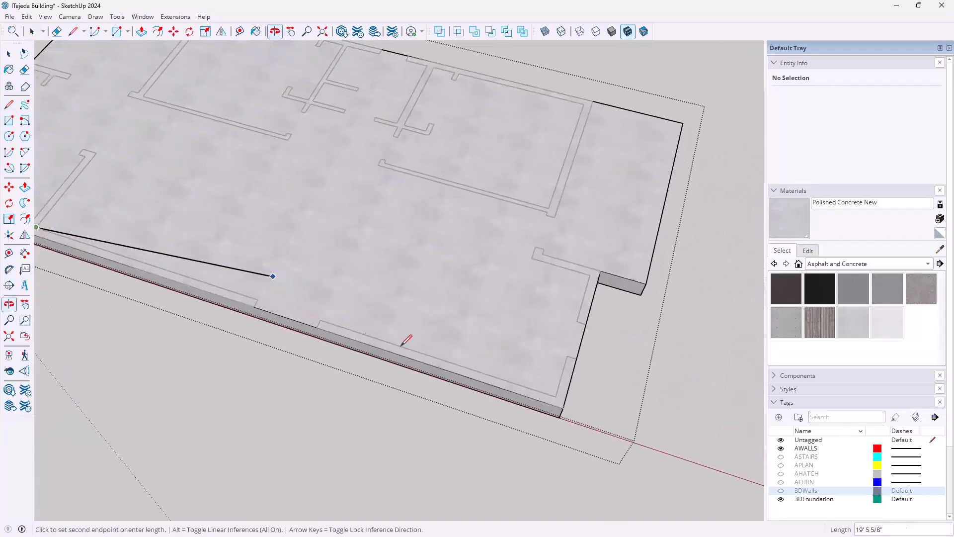
{"action": "left_click", "coordinate": [555, 396]}
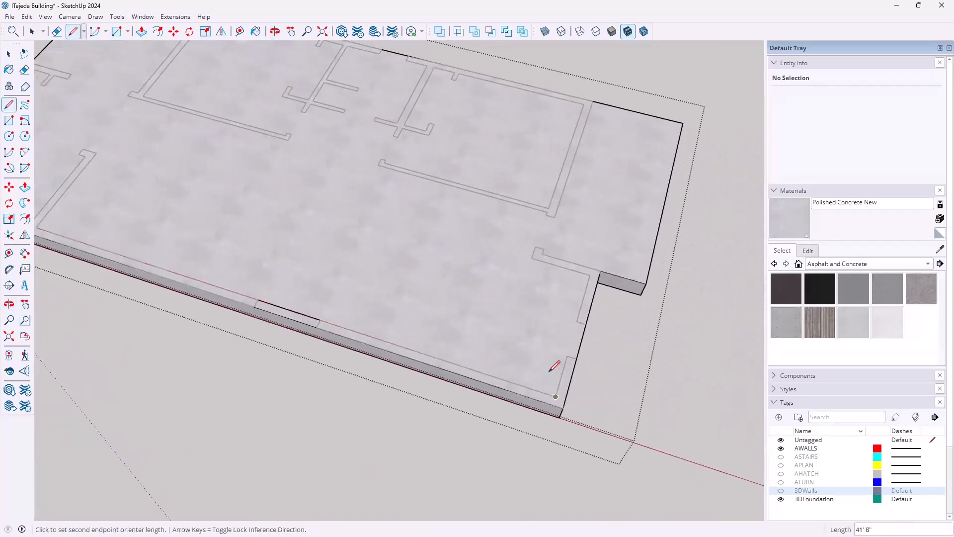
{"action": "left_click", "coordinate": [590, 275]}
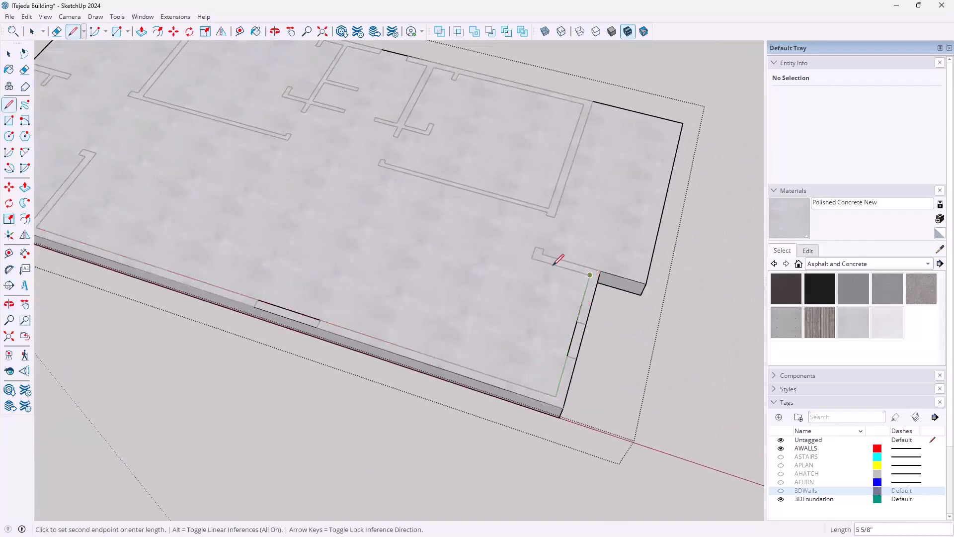
{"action": "left_click", "coordinate": [531, 257]}
Extend the floor outline past the rear opening to the far bedroom and along the back wall's inner face to the front bedroom's corner
{"action": "scroll", "coordinate": [553, 204], "scroll_direction": "up", "scroll_amount": 2}
{"action": "scroll", "coordinate": [549, 207], "scroll_direction": "up", "scroll_amount": 5}
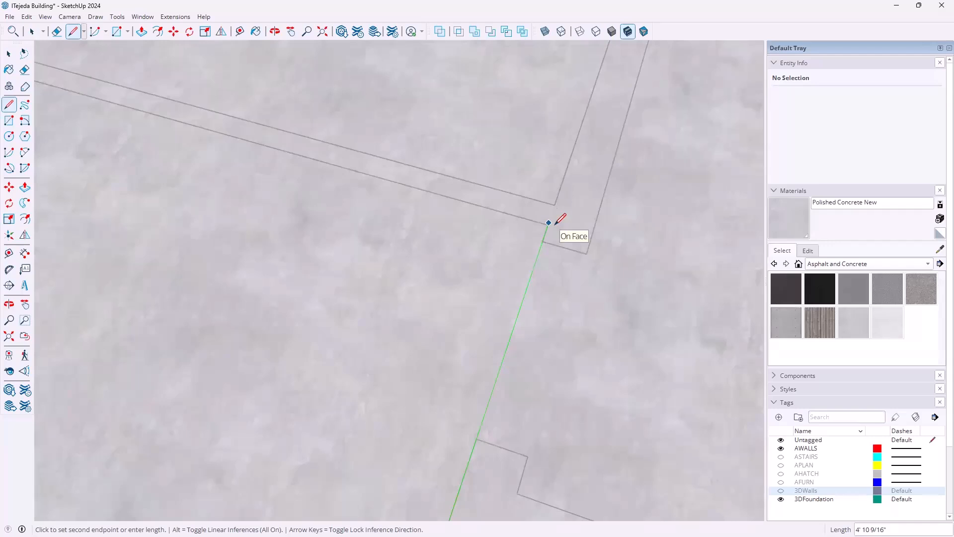
{"action": "scroll", "coordinate": [550, 221], "scroll_direction": "down", "scroll_amount": 4}
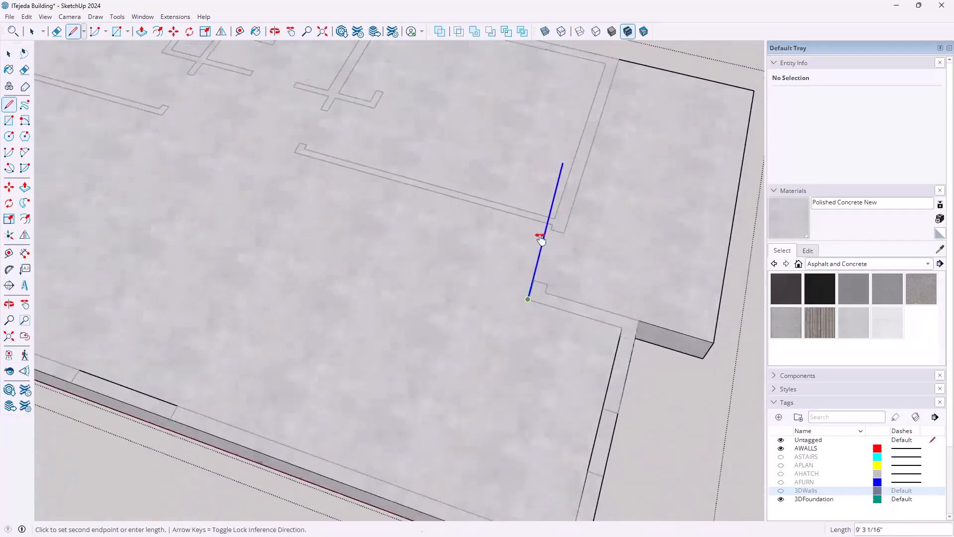
{"action": "middle_click_drag", "start_coordinate": [550, 217], "coordinate": [501, 357], "text": "shift"}
{"action": "left_click", "coordinate": [564, 184]}
{"action": "left_click", "coordinate": [341, 156]}
{"action": "mouse_move", "coordinate": [458, 214]}
{"action": "middle_mouse_down"}
{"action": "mouse_move", "coordinate": [584, 271]}
{"action": "mouse_move", "coordinate": [348, 166]}
{"action": "middle_mouse_up"}
{"action": "left_click", "coordinate": [254, 124]}
Close the floor outline along the front bedroom's side wall and around the small front room, ending about 11' 6" back at the porch wall's free end
{"action": "middle_click_drag", "start_coordinate": [344, 229], "coordinate": [501, 228]}
{"action": "scroll", "coordinate": [499, 228], "scroll_direction": "up", "scroll_amount": 3}
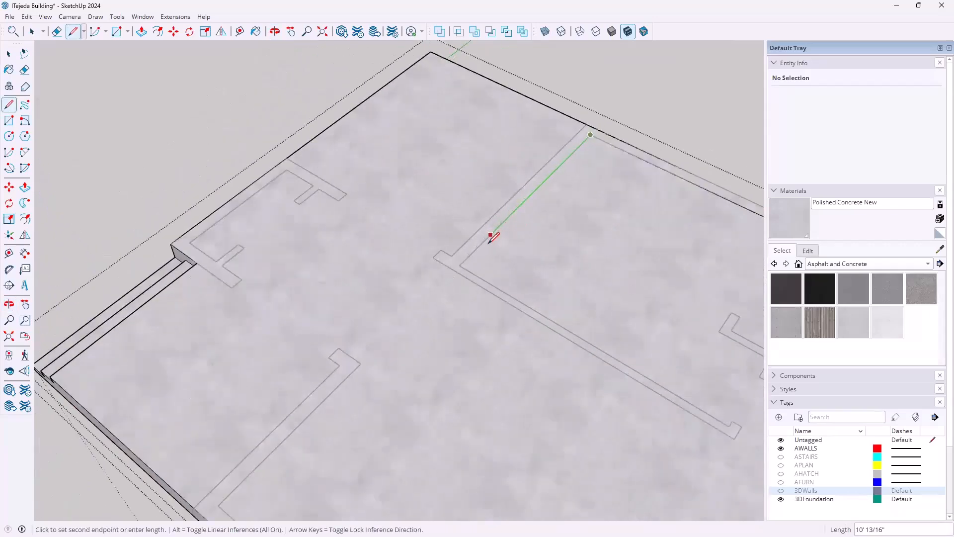
{"action": "scroll", "coordinate": [460, 263], "scroll_direction": "up", "scroll_amount": 4}
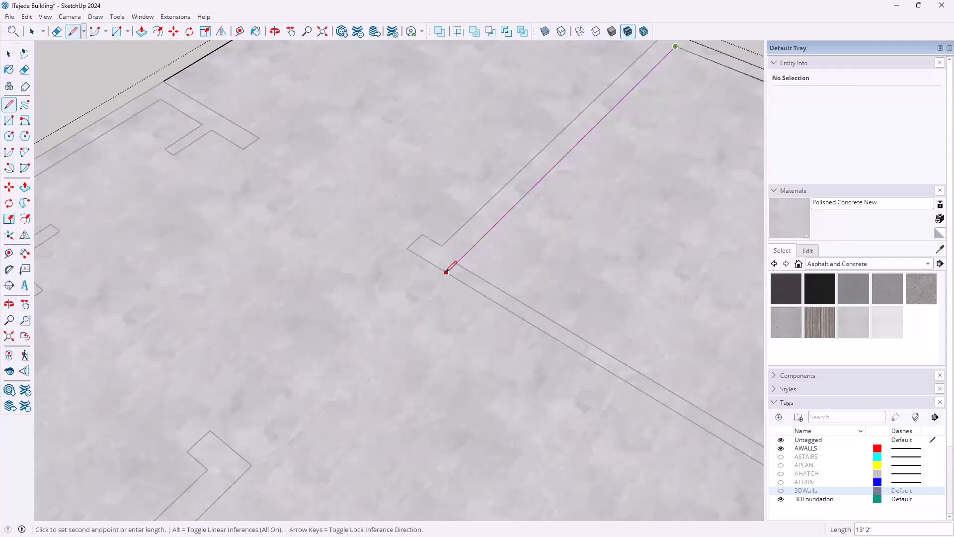
{"action": "left_click", "coordinate": [446, 272]}
{"action": "left_click", "coordinate": [160, 99]}
{"action": "middle_click_drag", "start_coordinate": [188, 185], "coordinate": [269, 209]}
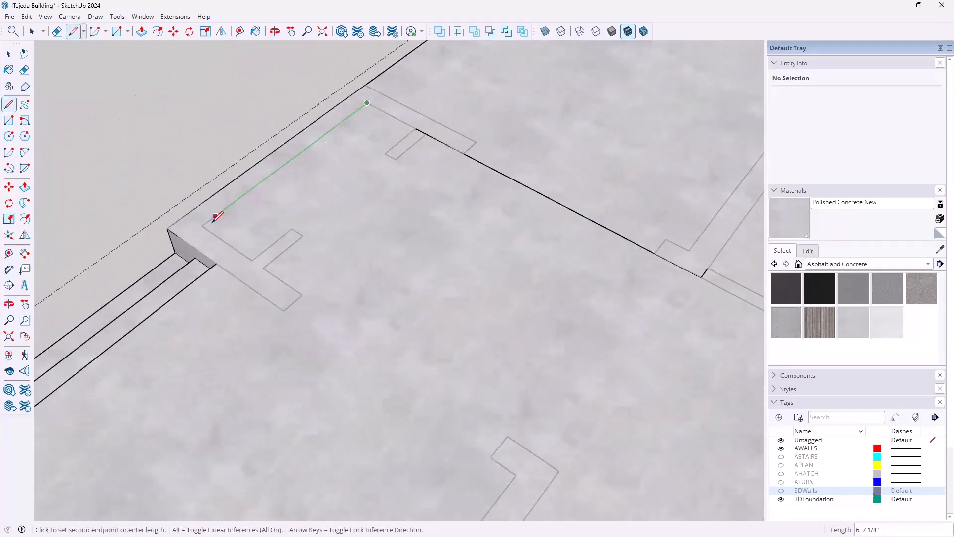
{"action": "left_click", "coordinate": [202, 227]}
{"action": "left_click", "coordinate": [559, 470]}
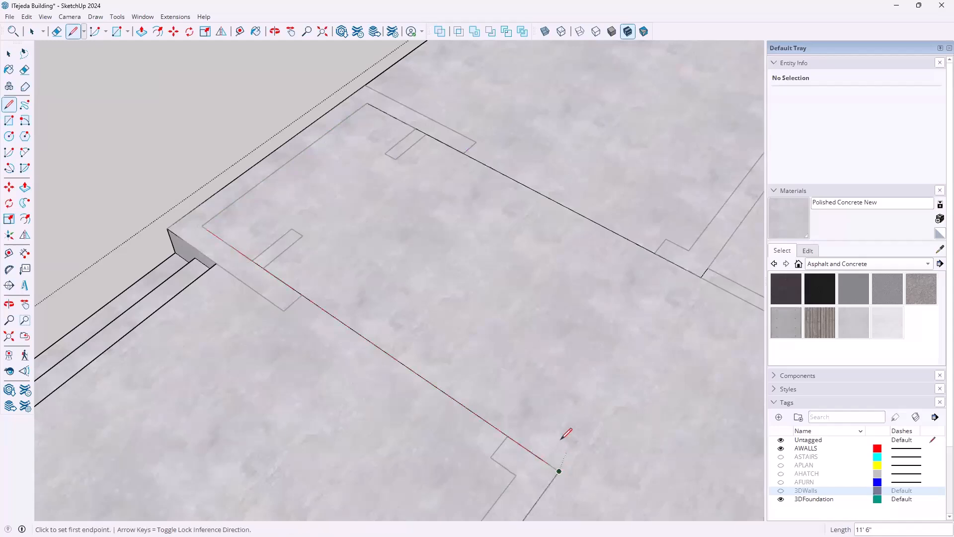
{"action": "middle_click_drag", "start_coordinate": [490, 385], "coordinate": [504, 318]}
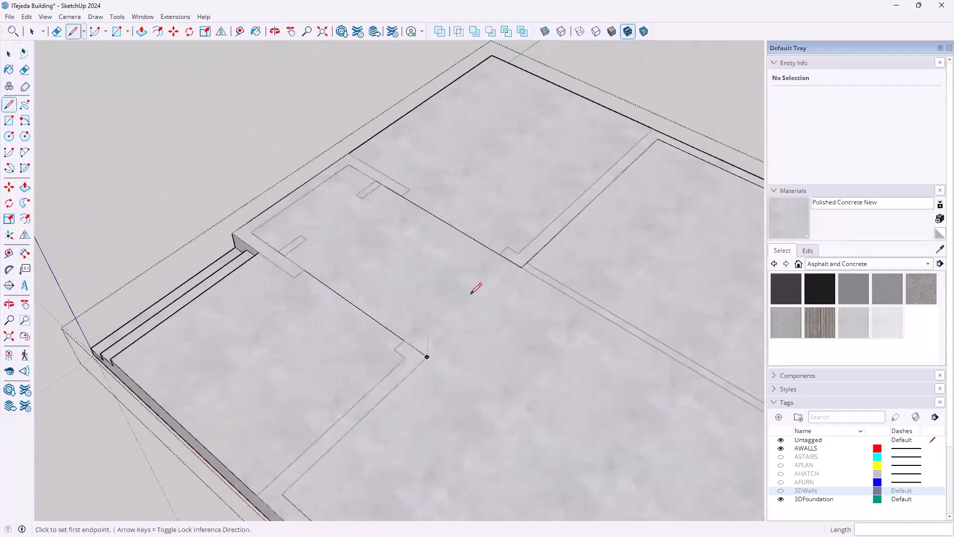
{"action": "middle_click_drag", "start_coordinate": [425, 291], "coordinate": [381, 223]}
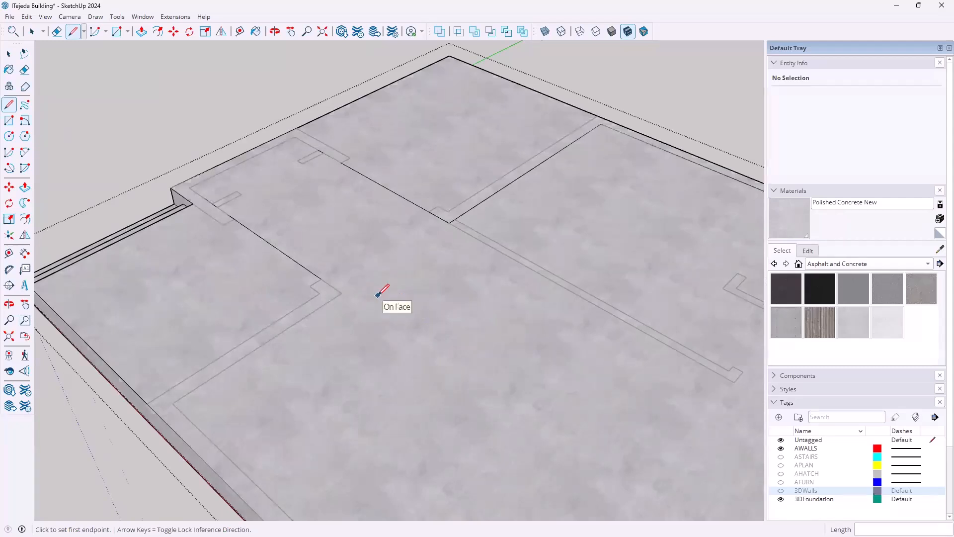
Paint the outlined interior floor face with Wood Floor Light from the Wood collection and close the foundation group
{"action": "scroll", "coordinate": [377, 296], "scroll_direction": "down", "scroll_amount": 3}
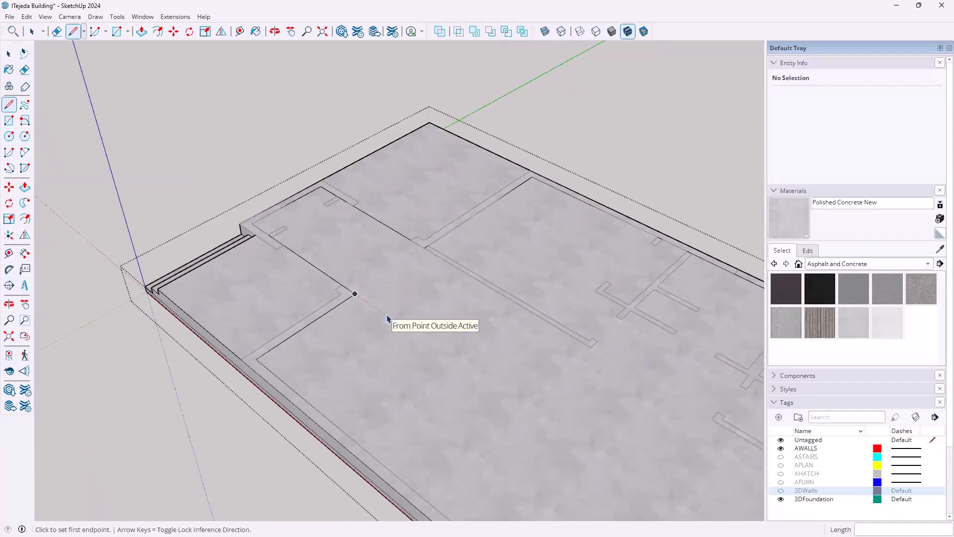
{"action": "key", "text": "space"}
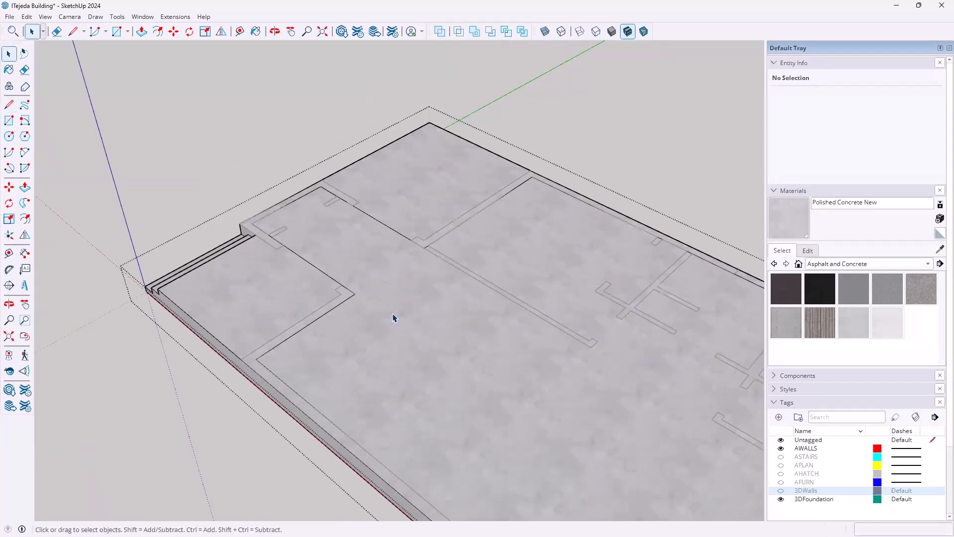
{"action": "scroll", "coordinate": [393, 318], "scroll_direction": "down", "scroll_amount": 2}
{"action": "left_click", "coordinate": [393, 318]}
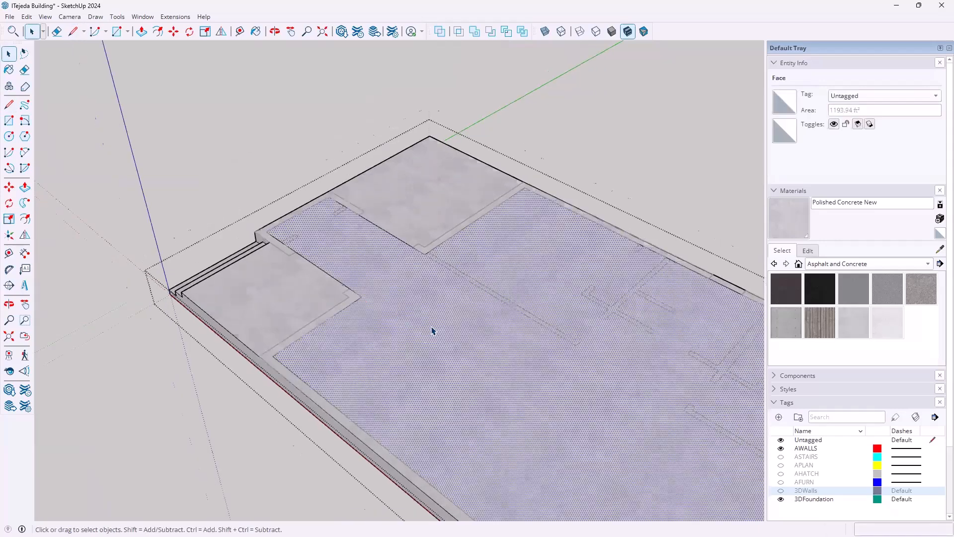
{"action": "mouse_move", "coordinate": [377, 314]}
{"action": "middle_mouse_down"}
{"action": "mouse_move", "coordinate": [322, 264]}
{"action": "mouse_move", "coordinate": [331, 257]}
{"action": "mouse_move", "coordinate": [352, 268]}
{"action": "mouse_move", "coordinate": [322, 281]}
{"action": "mouse_move", "coordinate": [369, 305]}
{"action": "middle_mouse_up"}
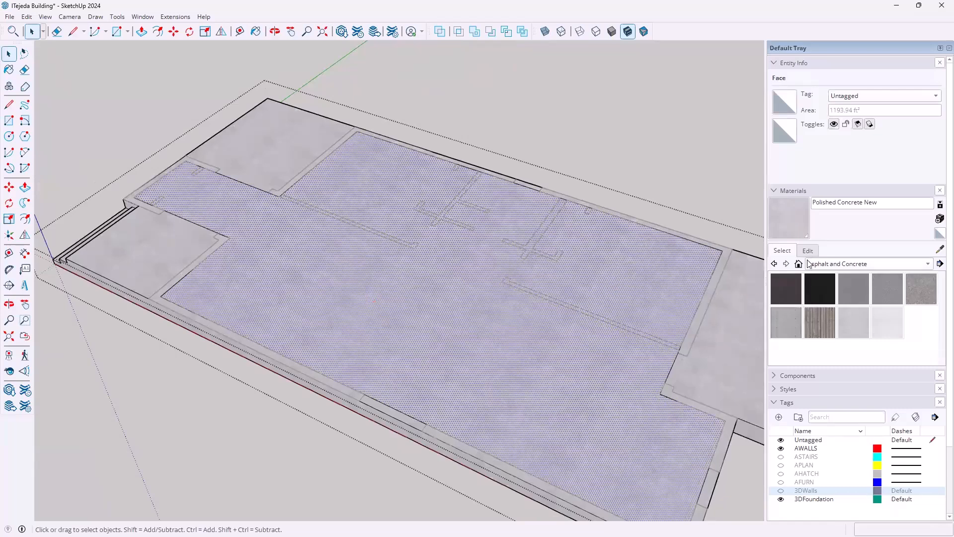
{"action": "left_click", "coordinate": [927, 264]}
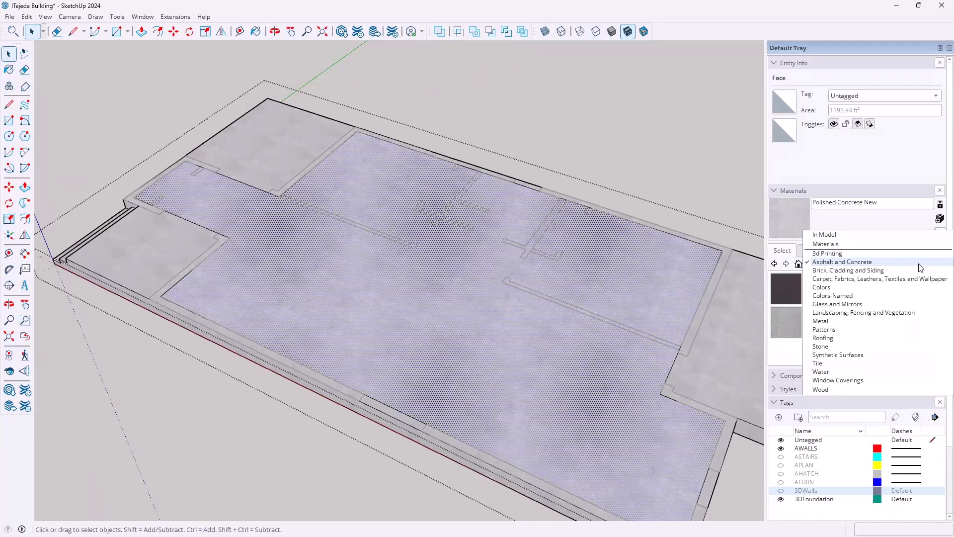
{"action": "left_click", "coordinate": [828, 390]}
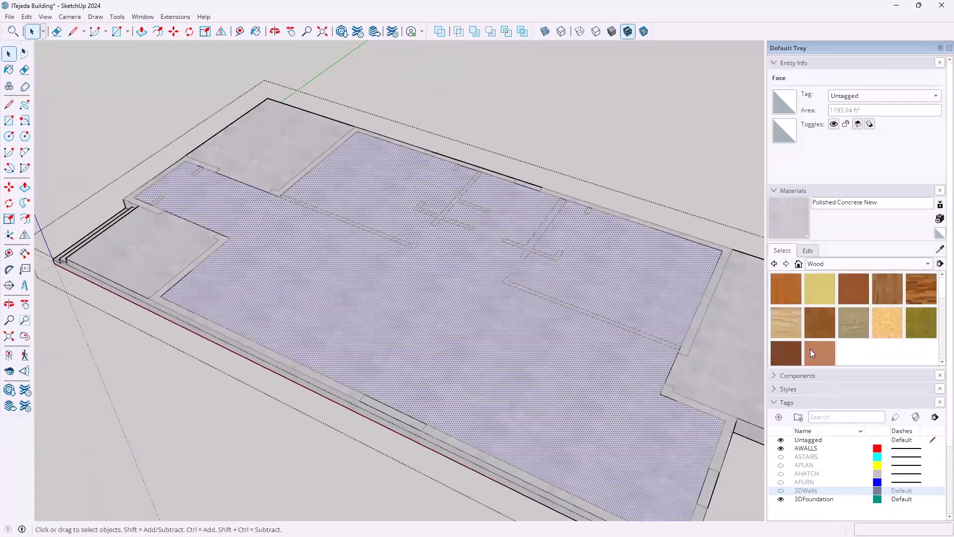
{"action": "left_click", "coordinate": [787, 323]}
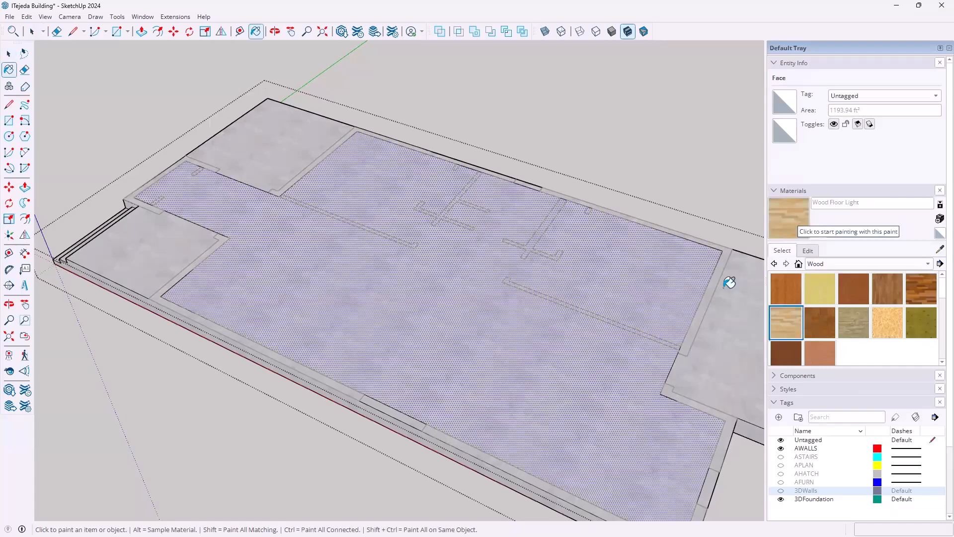
{"action": "left_click", "coordinate": [516, 346]}
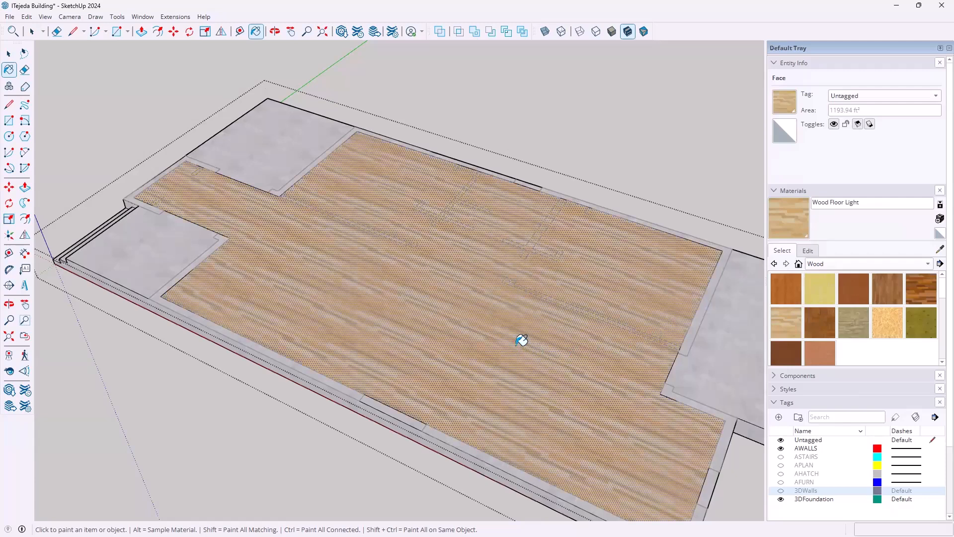
{"action": "key", "text": "space"}
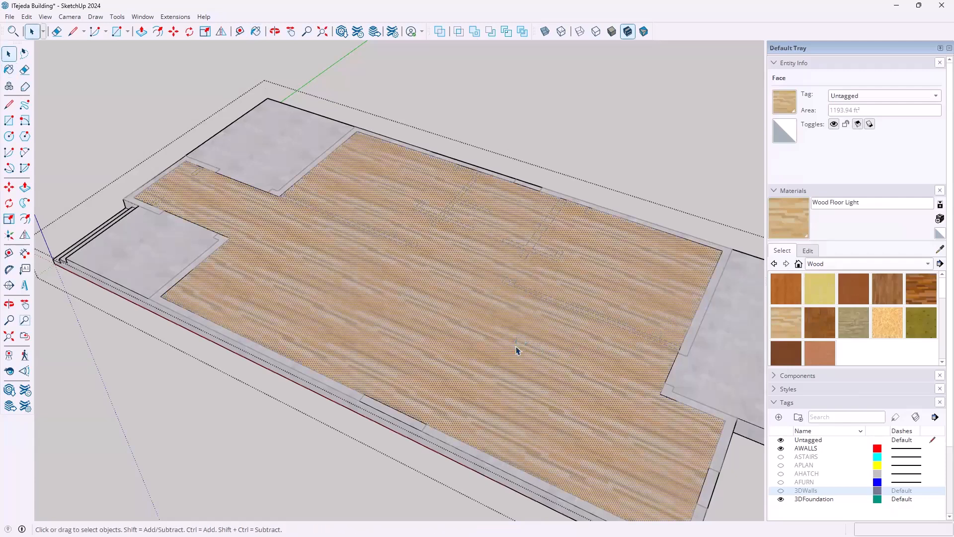
{"action": "scroll", "coordinate": [572, 110], "scroll_direction": "down", "scroll_amount": 2}
{"action": "left_click", "coordinate": [571, 107]}
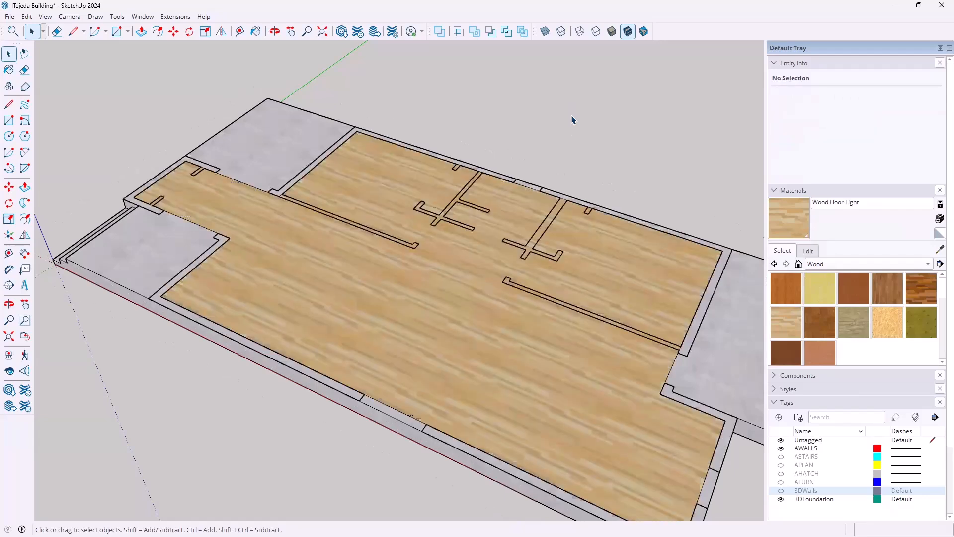
Inspect the finished wood floor from above with the AWALLS tag temporarily hidden, and show the tag again
{"action": "scroll", "coordinate": [547, 183], "scroll_direction": "down", "scroll_amount": 1}
{"action": "middle_click_drag", "start_coordinate": [345, 283], "coordinate": [259, 333]}
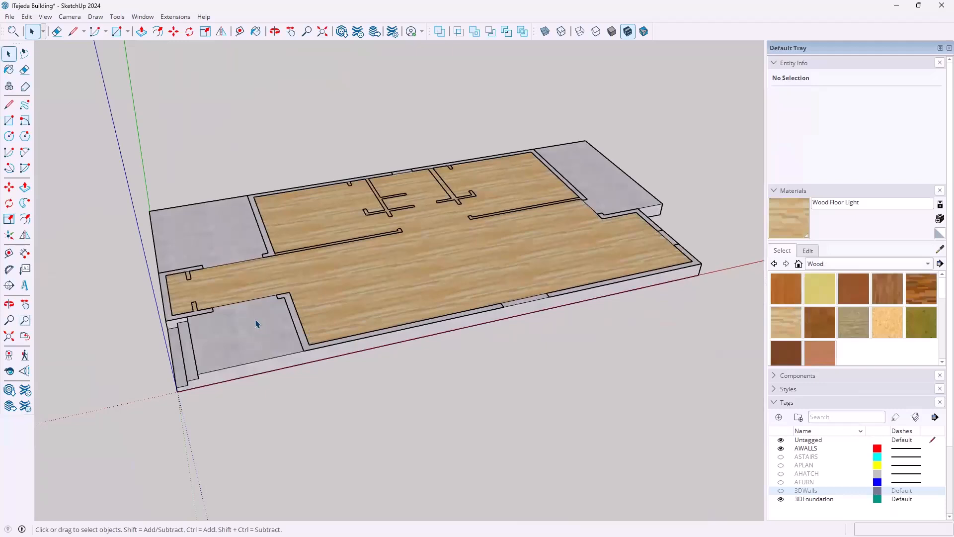
{"action": "left_click", "coordinate": [781, 449]}
{"action": "middle_click_drag", "start_coordinate": [448, 316], "coordinate": [235, 225]}
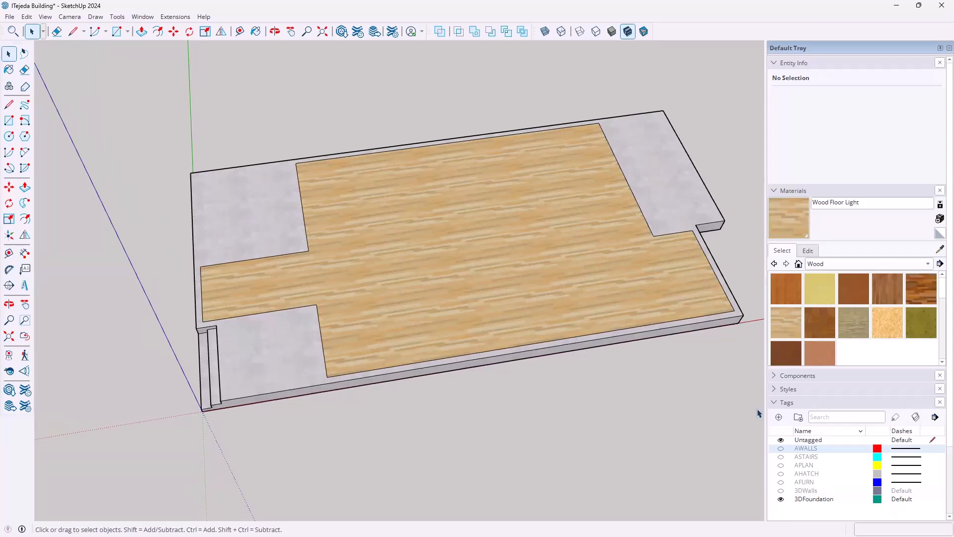
{"action": "left_click", "coordinate": [780, 449]}
Try drawing an 8' by 8' rectangle over the small room between the two bedrooms outside the foundation group, and undo it
{"action": "scroll", "coordinate": [448, 161], "scroll_direction": "up", "scroll_amount": 5}
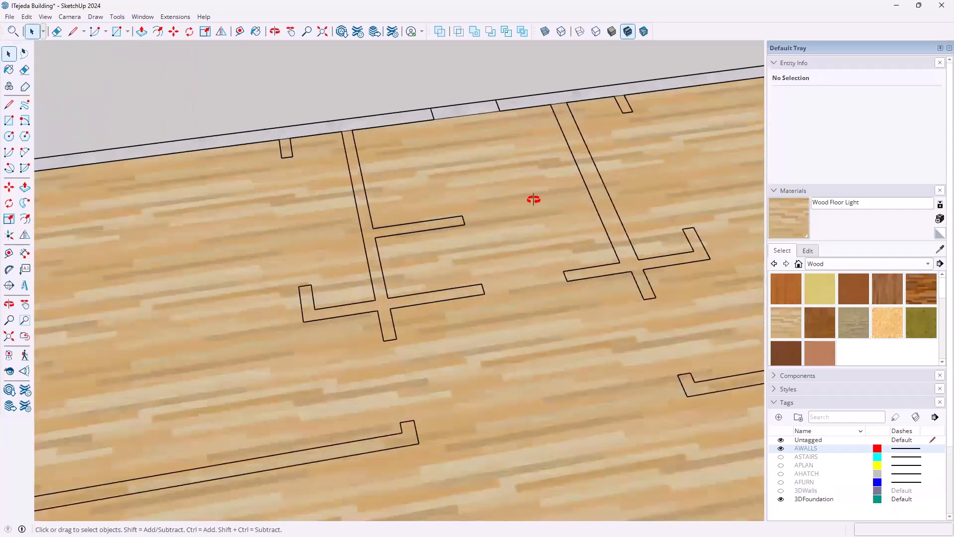
{"action": "middle_click_drag", "start_coordinate": [533, 199], "coordinate": [486, 308]}
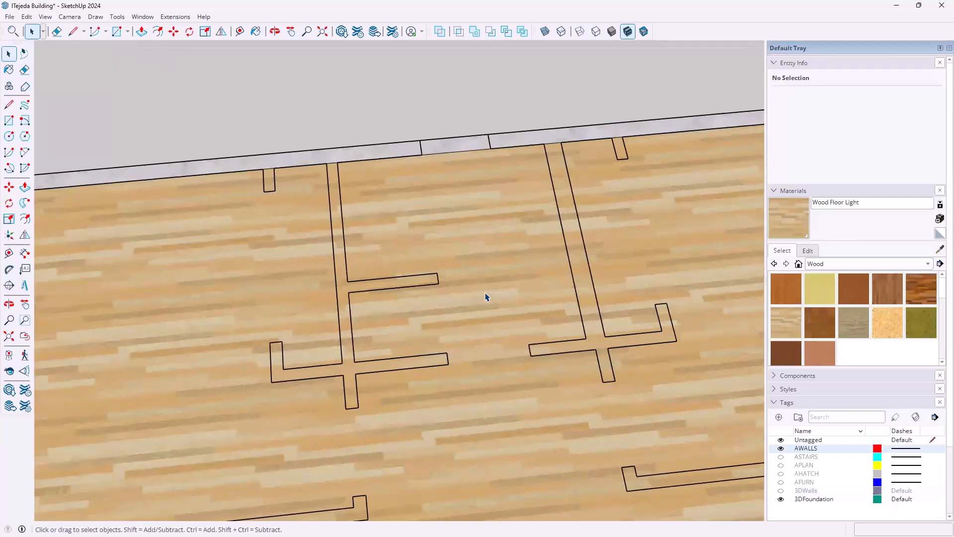
{"action": "left_click", "coordinate": [9, 121]}
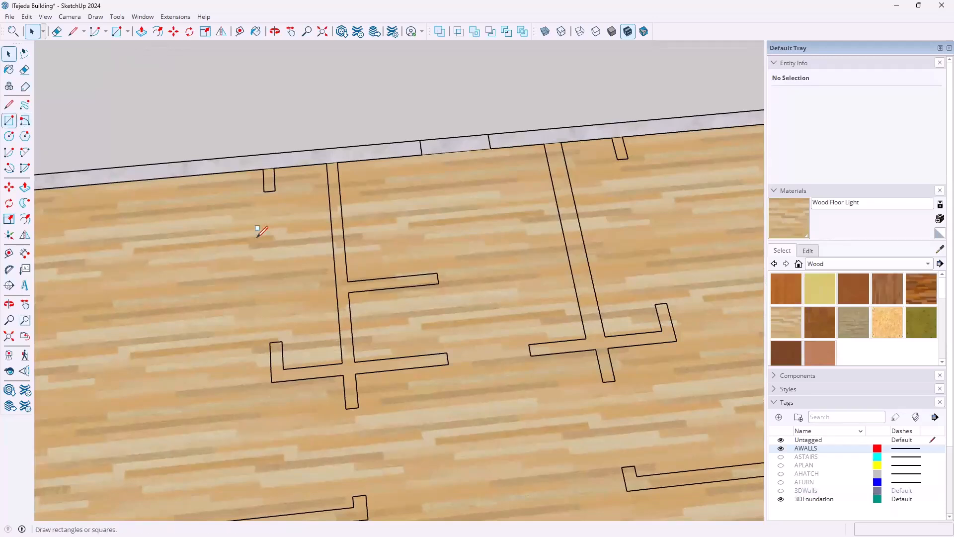
{"action": "left_click", "coordinate": [338, 163]}
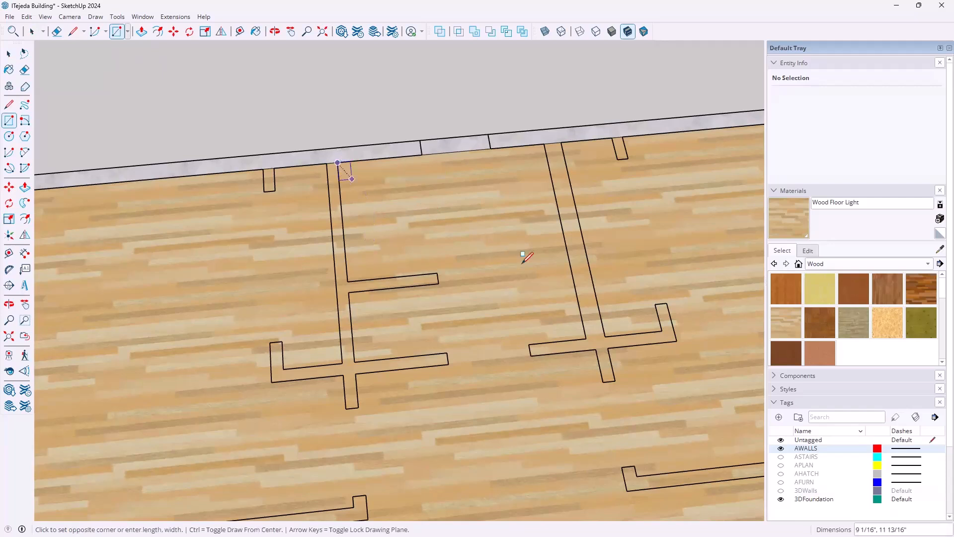
{"action": "left_click", "coordinate": [586, 338]}
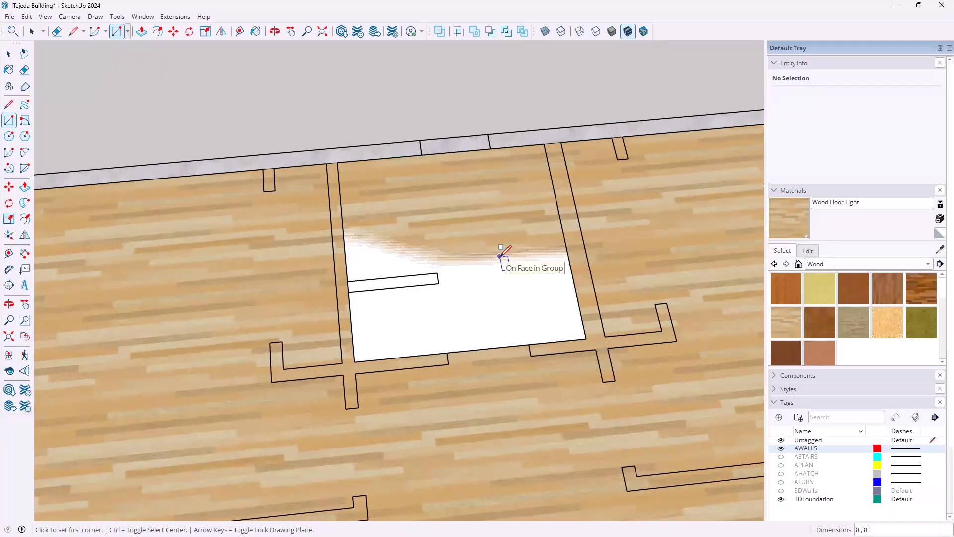
{"action": "scroll", "coordinate": [500, 256], "scroll_direction": "down", "scroll_amount": 5}
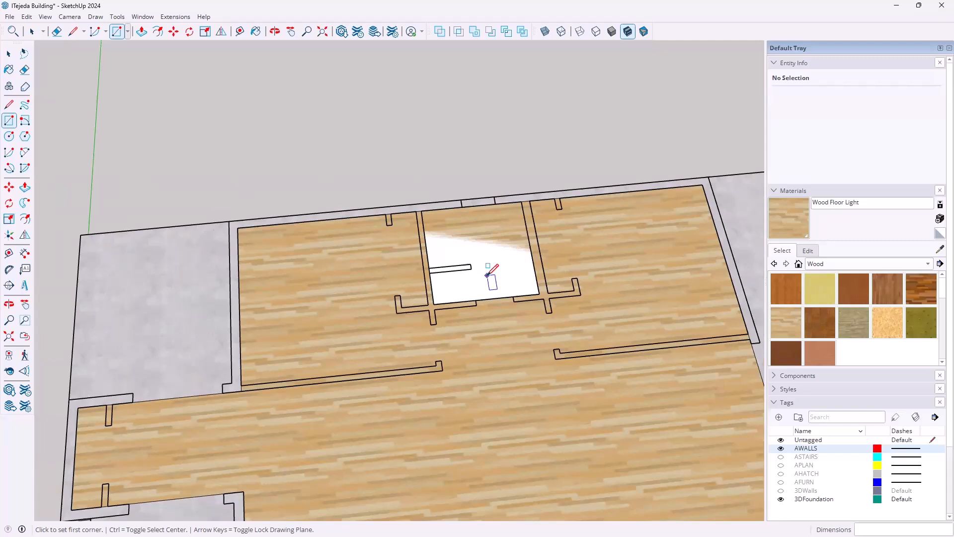
{"action": "key", "text": "space"}
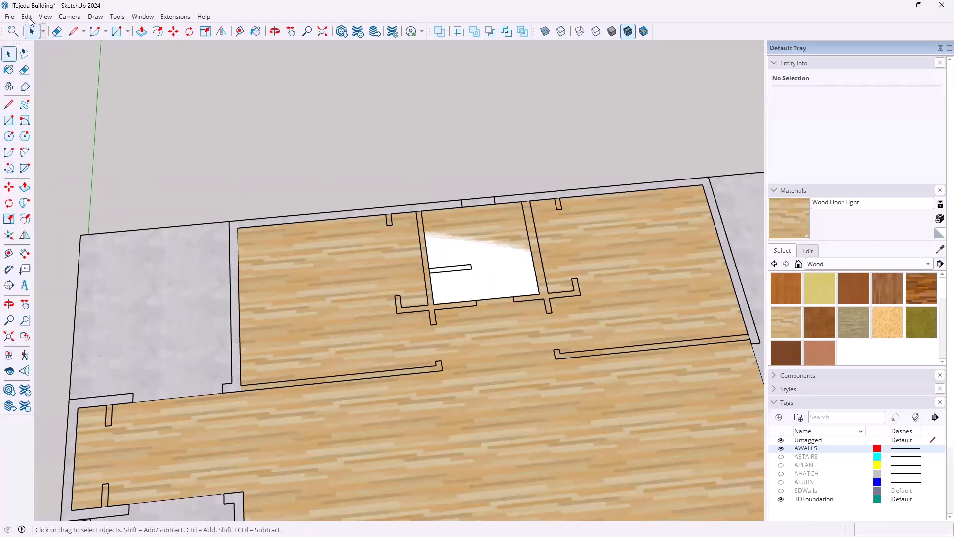
{"action": "left_click", "coordinate": [27, 19]}
{"action": "left_click", "coordinate": [45, 28]}
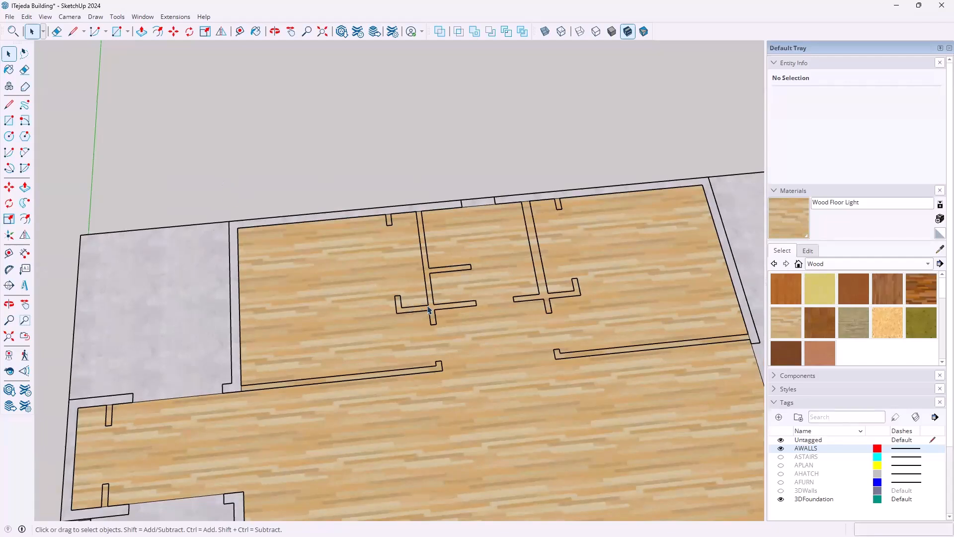
Open the foundation group and draw an 8' by 8' rectangle between inner corners of the small room between the two bedrooms
{"action": "double_click", "coordinate": [176, 312]}
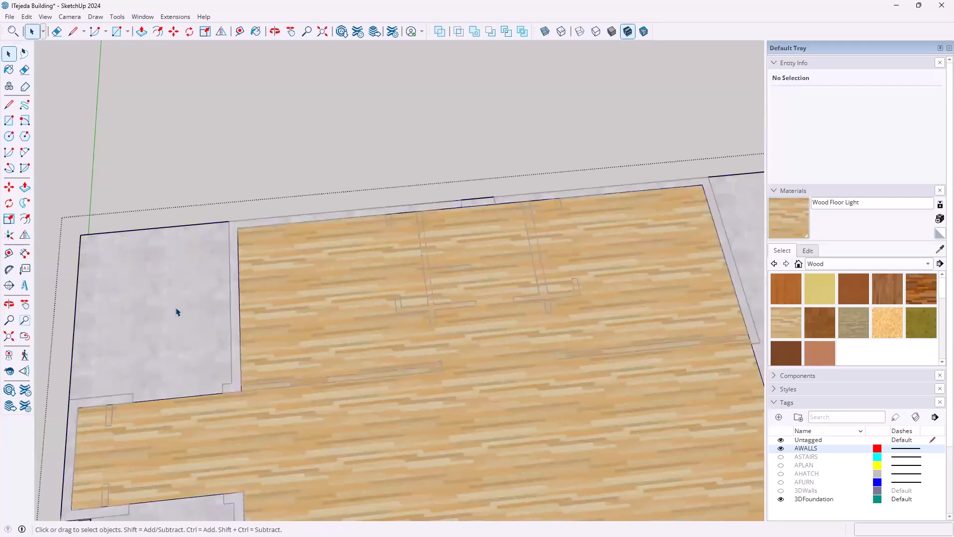
{"action": "left_click", "coordinate": [10, 120]}
{"action": "scroll", "coordinate": [526, 227], "scroll_direction": "up", "scroll_amount": 5}
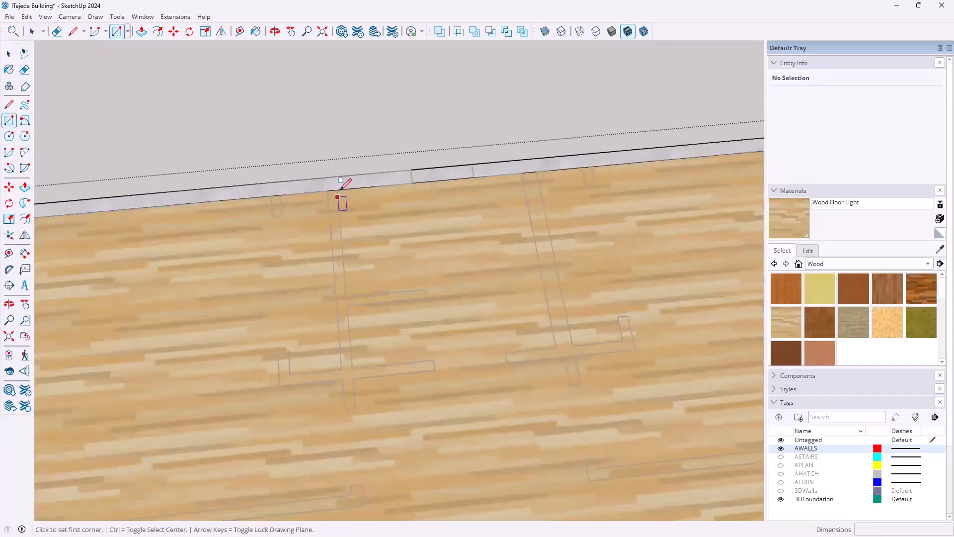
{"action": "left_click", "coordinate": [337, 190]}
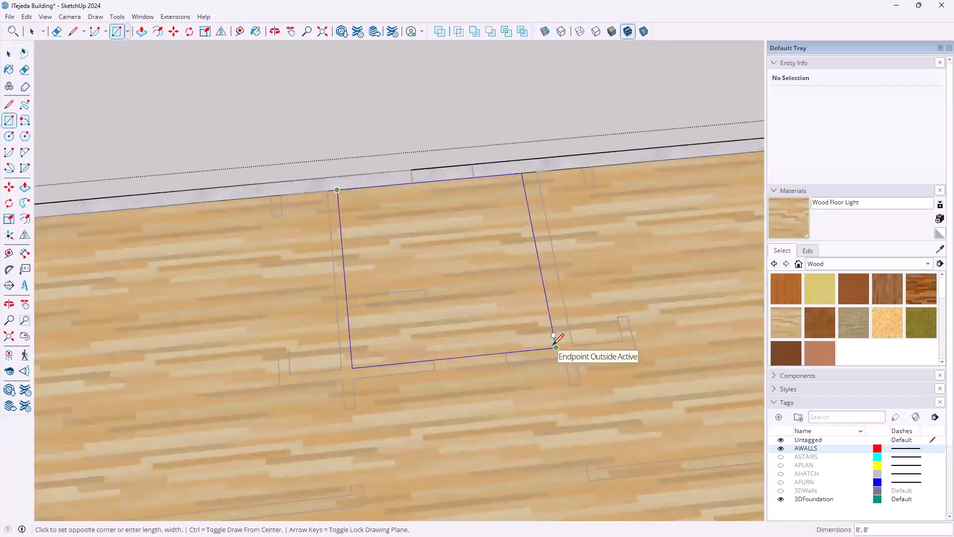
{"action": "left_click", "coordinate": [555, 344]}
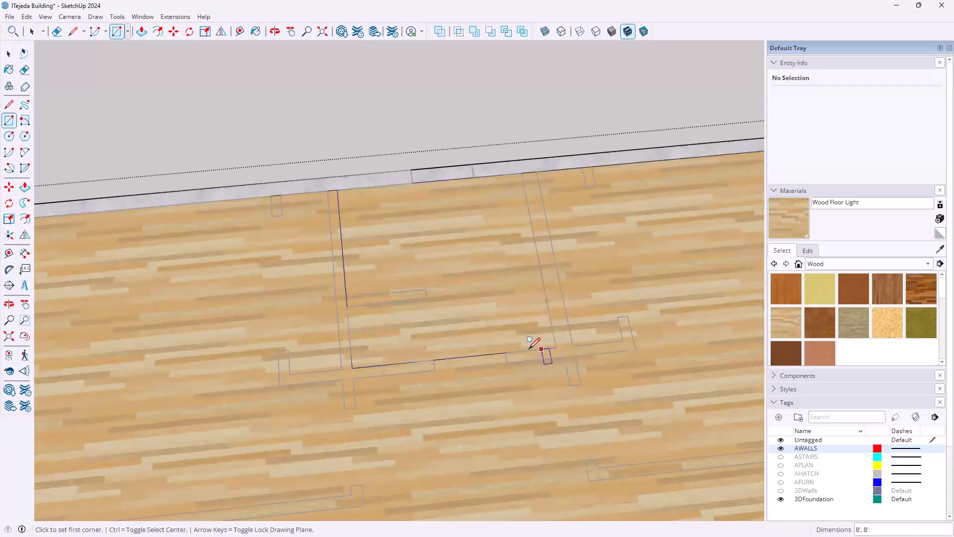
Paint the small room's square floor face with Stone Marble from the Stone collection and close the foundation group
{"action": "middle_click_drag", "start_coordinate": [447, 380], "coordinate": [535, 298]}
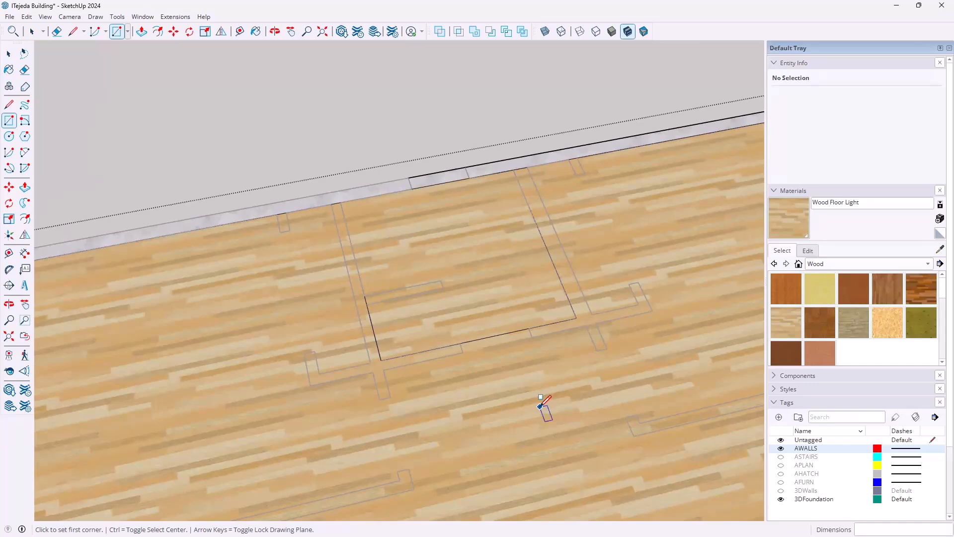
{"action": "key", "text": "space"}
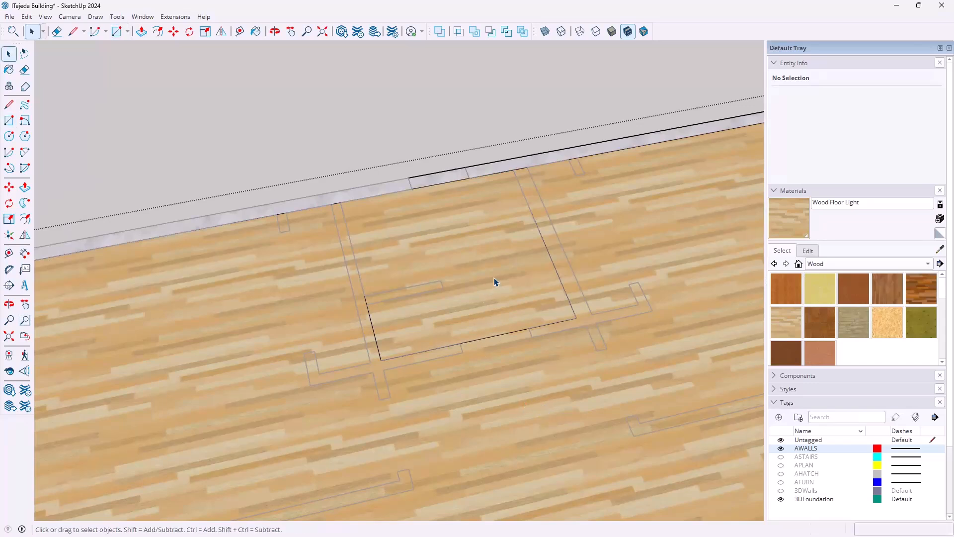
{"action": "left_click", "coordinate": [496, 281]}
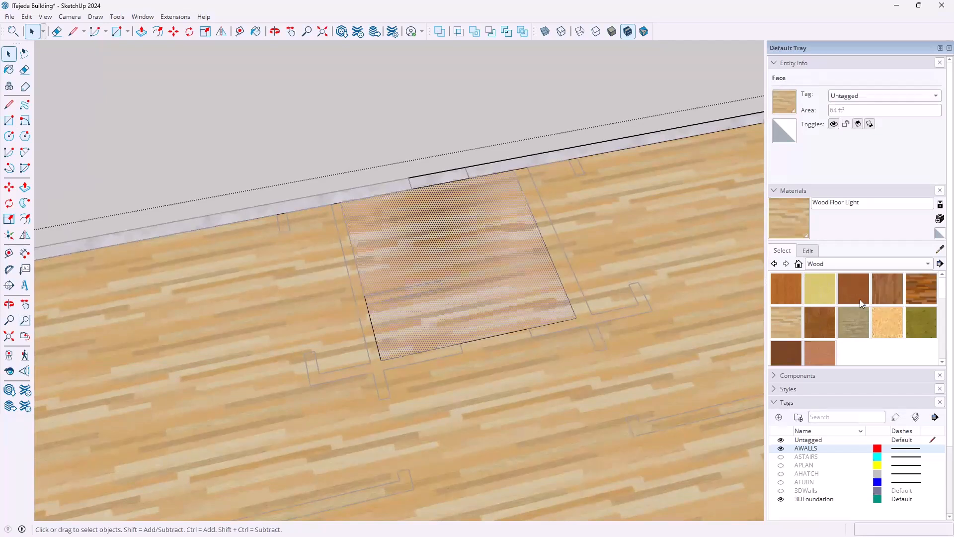
{"action": "left_click", "coordinate": [927, 264]}
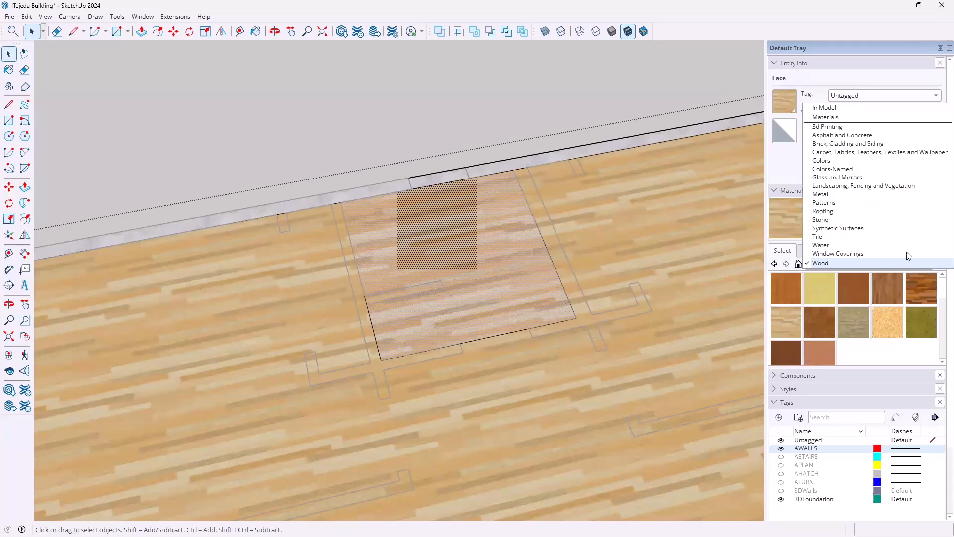
{"action": "left_click", "coordinate": [845, 228]}
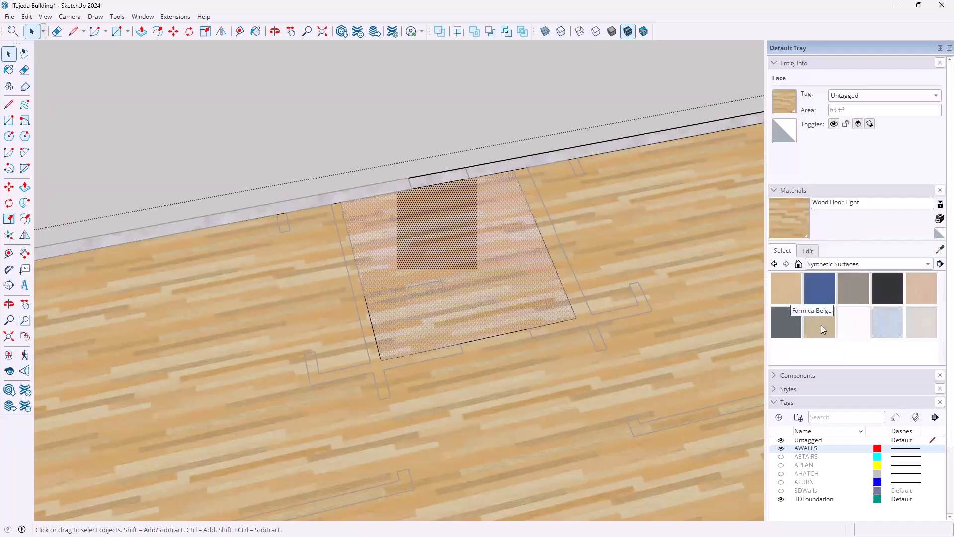
{"action": "left_click", "coordinate": [854, 265]}
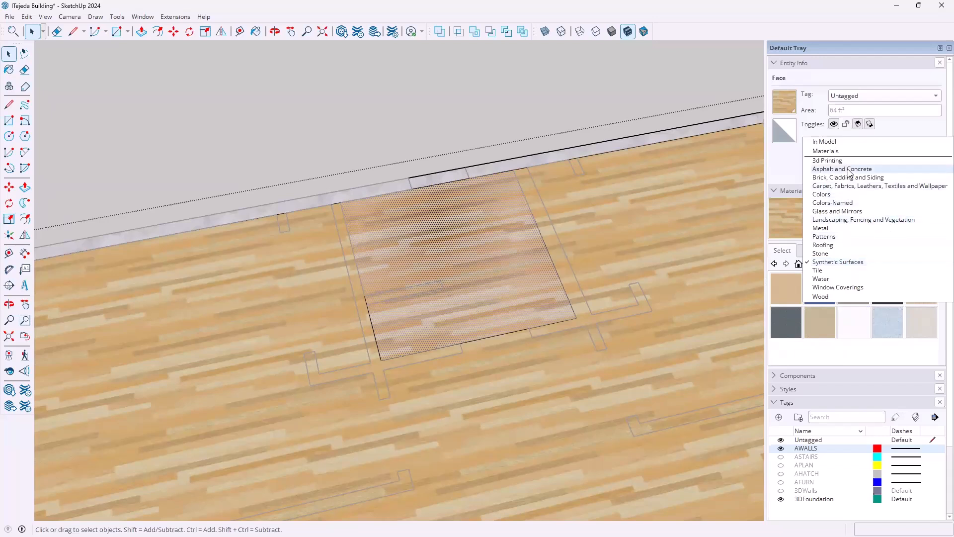
{"action": "left_click", "coordinate": [825, 254]}
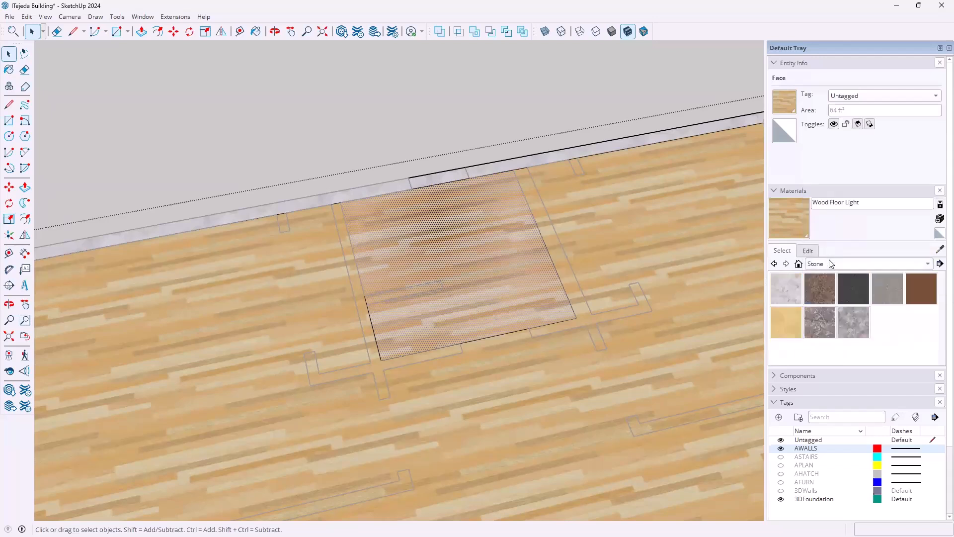
{"action": "left_click", "coordinate": [816, 331]}
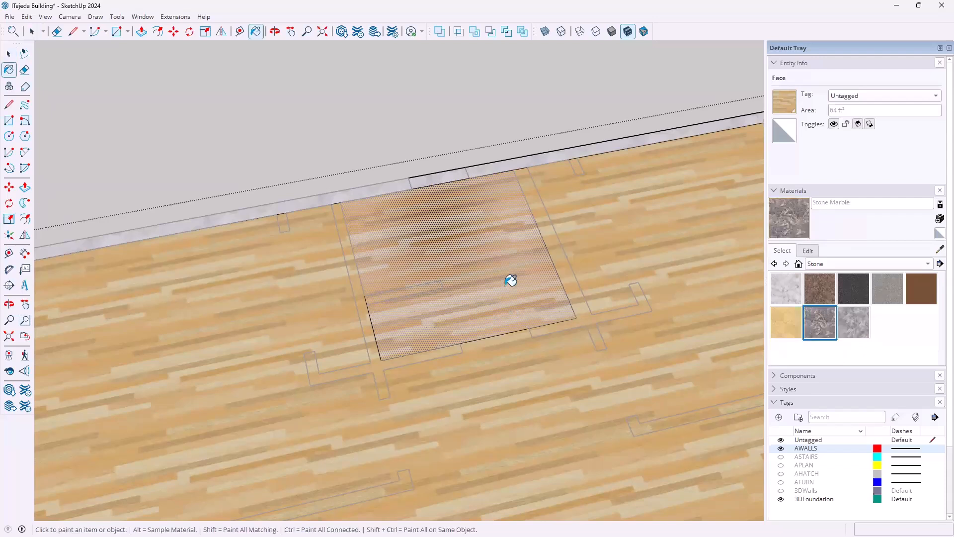
{"action": "left_click", "coordinate": [510, 281]}
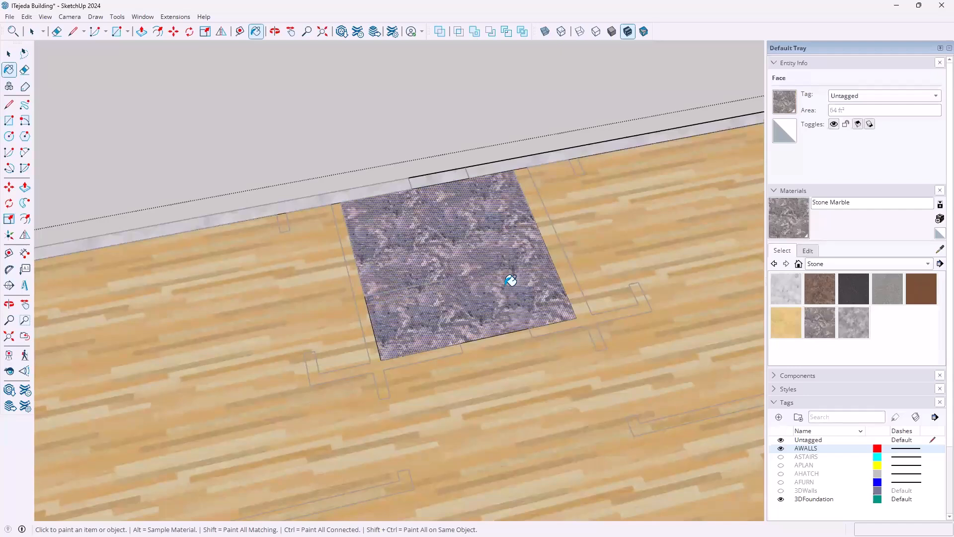
{"action": "key", "text": "space"}
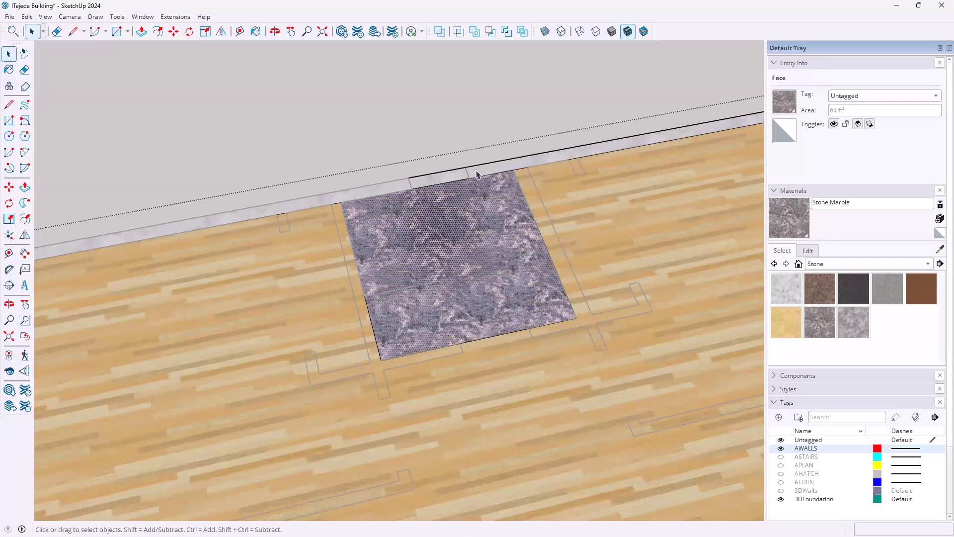
{"action": "left_click", "coordinate": [436, 101]}
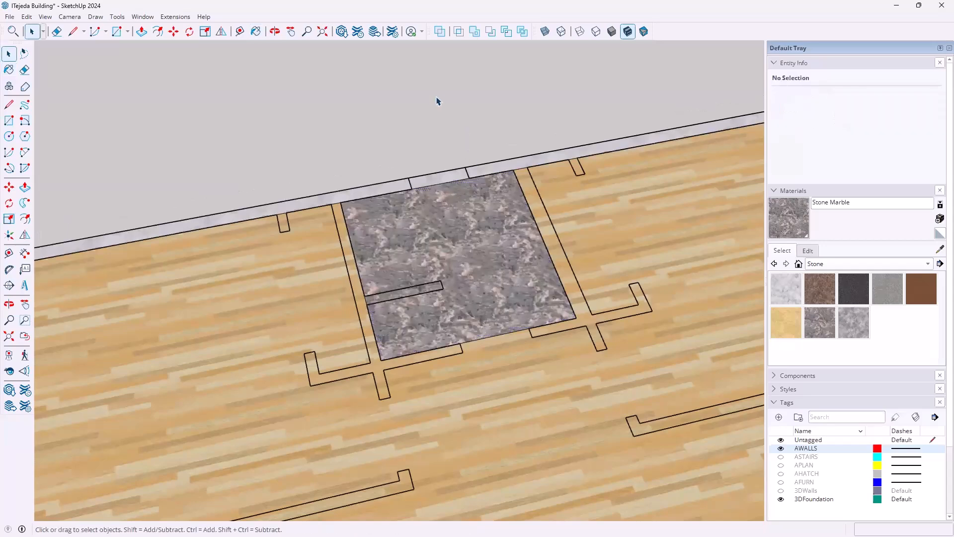
Turn on the 3DWalls tag so the walls stand on the finished floors, with the whole house in view
{"action": "scroll", "coordinate": [443, 132], "scroll_direction": "down", "scroll_amount": 5}
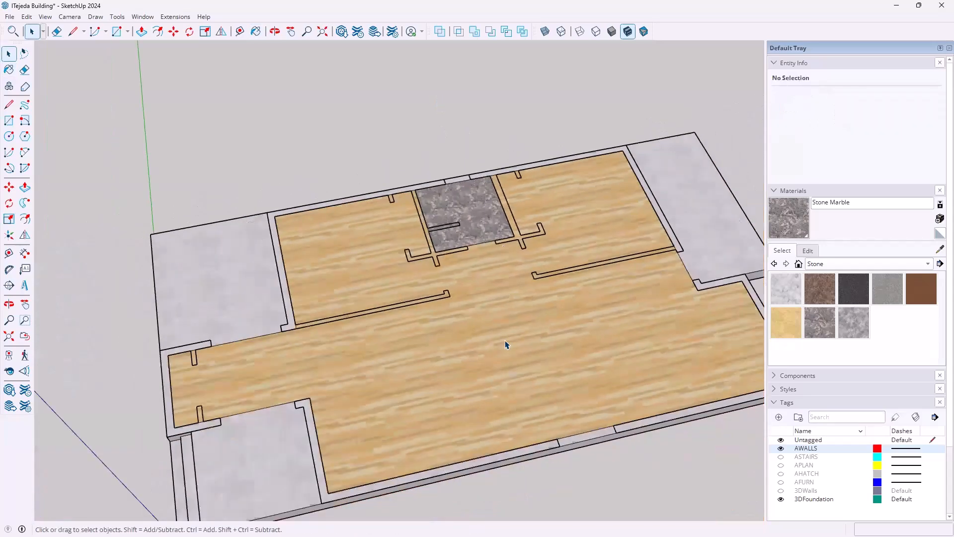
{"action": "middle_click_drag", "start_coordinate": [443, 285], "coordinate": [418, 242], "text": "shift"}
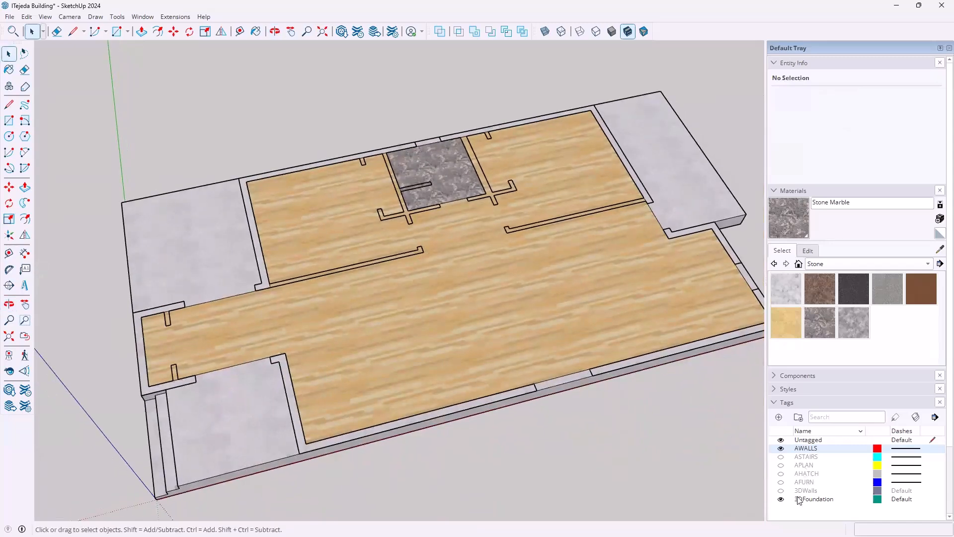
{"action": "left_click", "coordinate": [781, 491]}
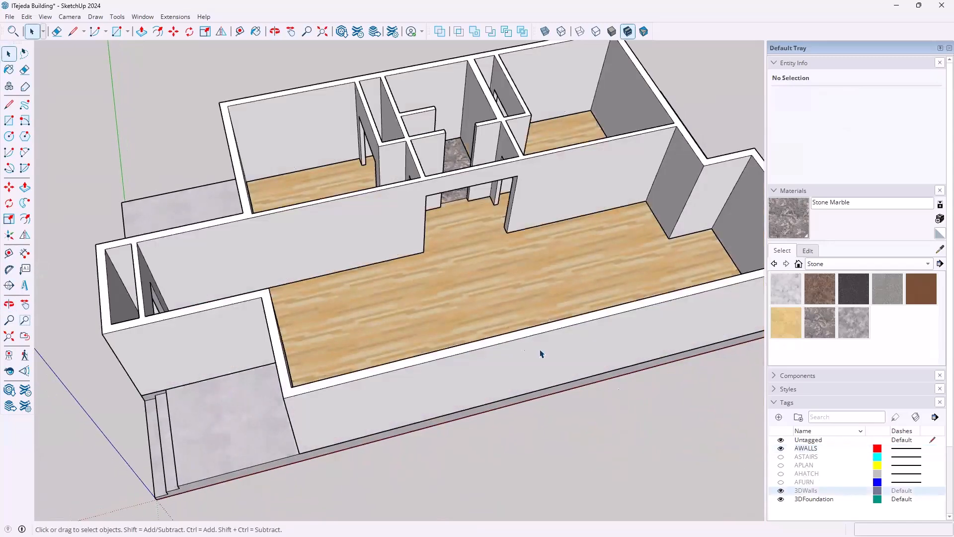
{"action": "middle_click_drag", "start_coordinate": [443, 277], "coordinate": [531, 402]}
{"action": "middle_click_drag", "start_coordinate": [507, 321], "coordinate": [451, 344]}
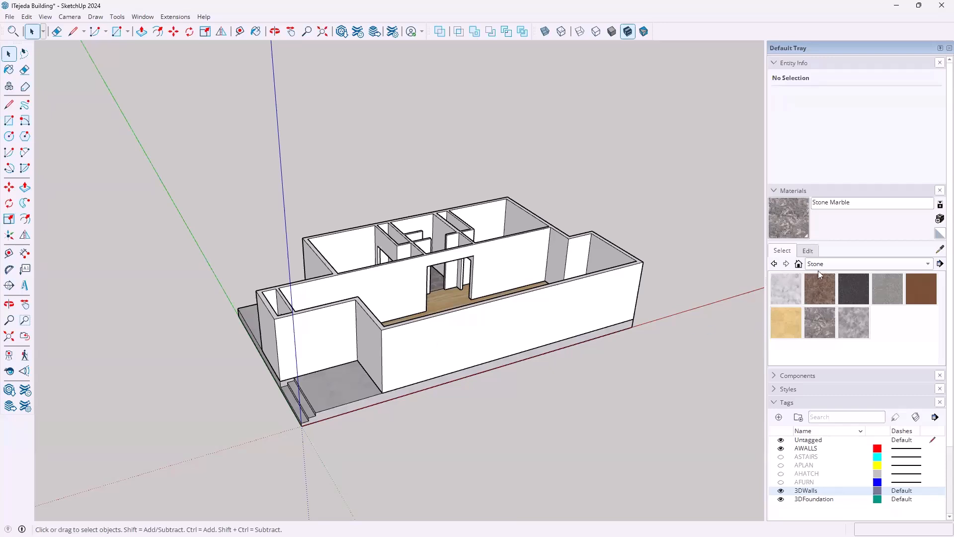
Try painting the whole walls group with Brick Antique 01 from the Brick, Cladding and Siding collection, and undo the paint
{"action": "left_click", "coordinate": [928, 265]}
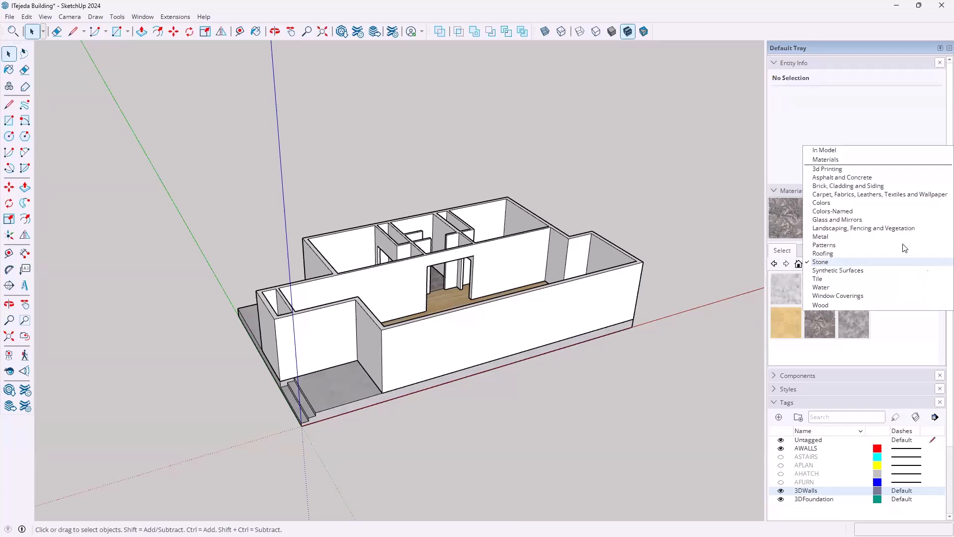
{"action": "left_click", "coordinate": [848, 186]}
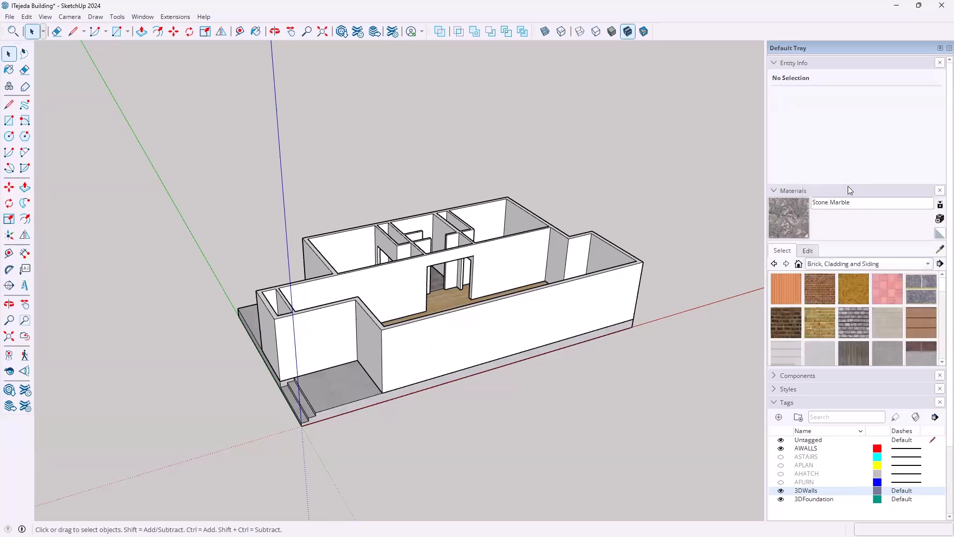
{"action": "left_click", "coordinate": [822, 288]}
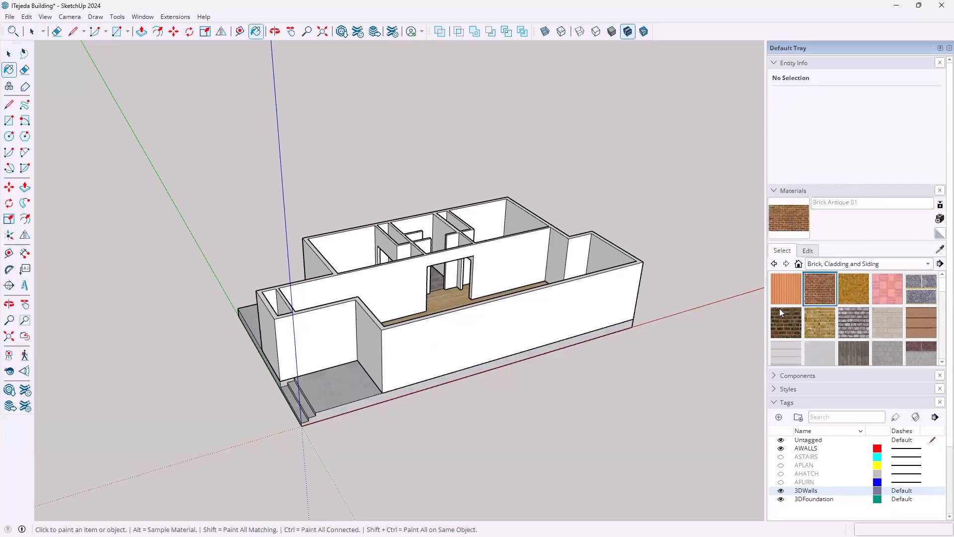
{"action": "left_click", "coordinate": [621, 283]}
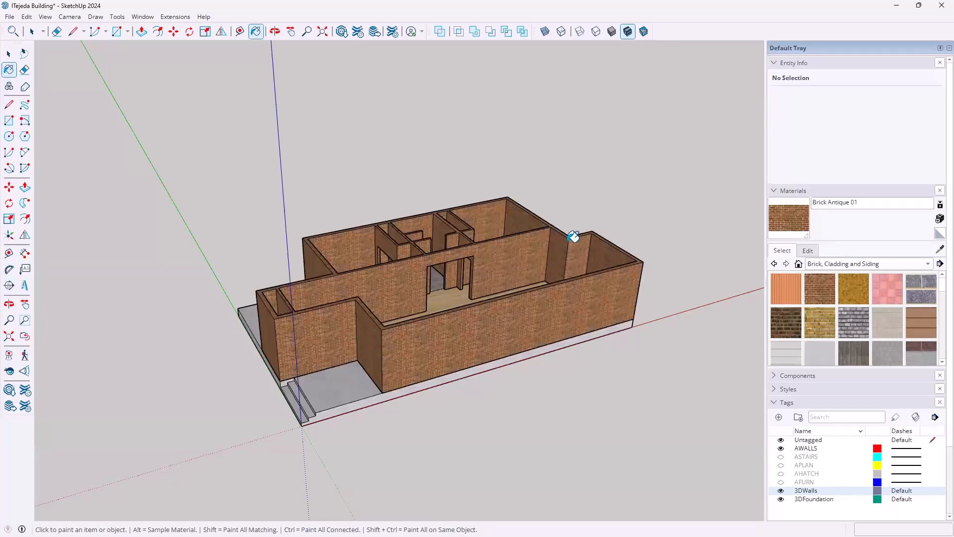
{"action": "left_click", "coordinate": [26, 16]}
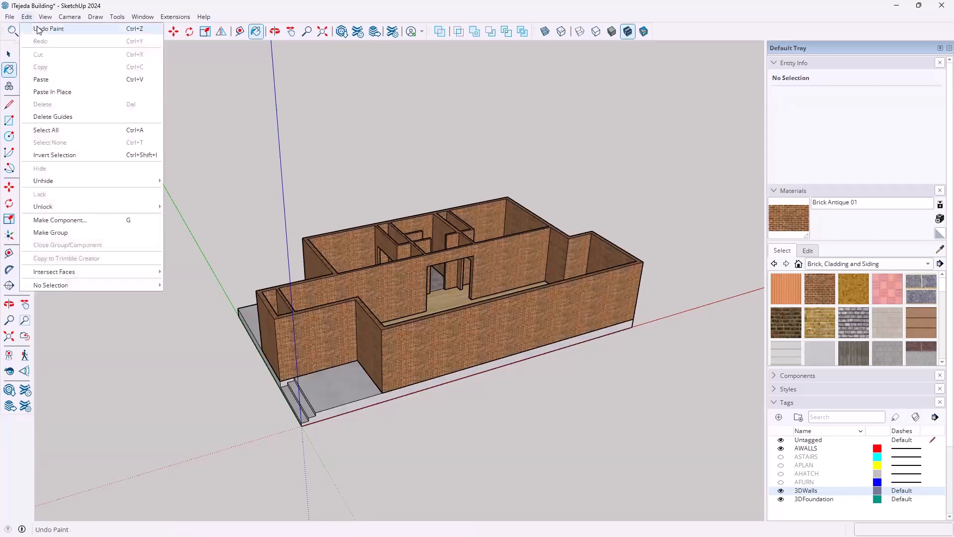
{"action": "left_click", "coordinate": [39, 29]}
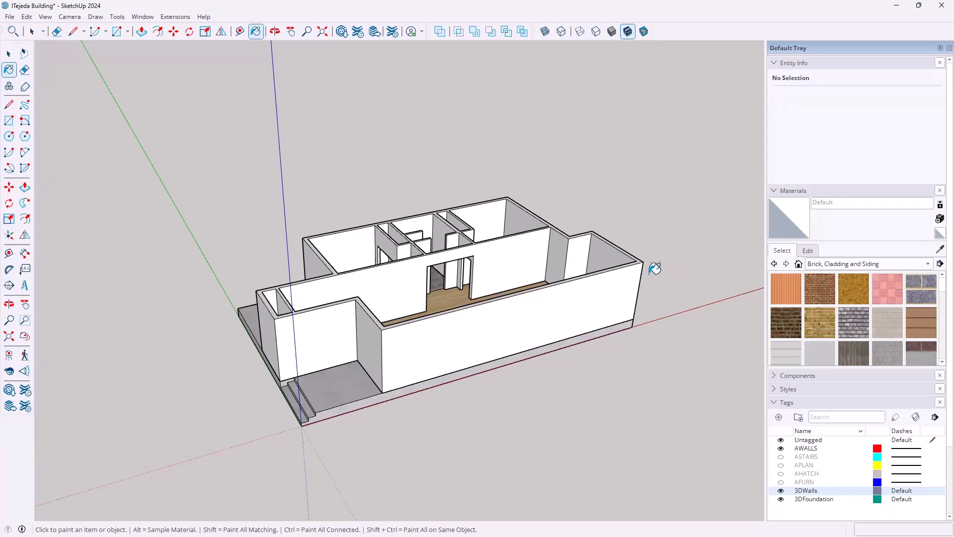
Browse the Colors and Colors-Named material collections for a suitable wall color
{"action": "left_click", "coordinate": [928, 264]}
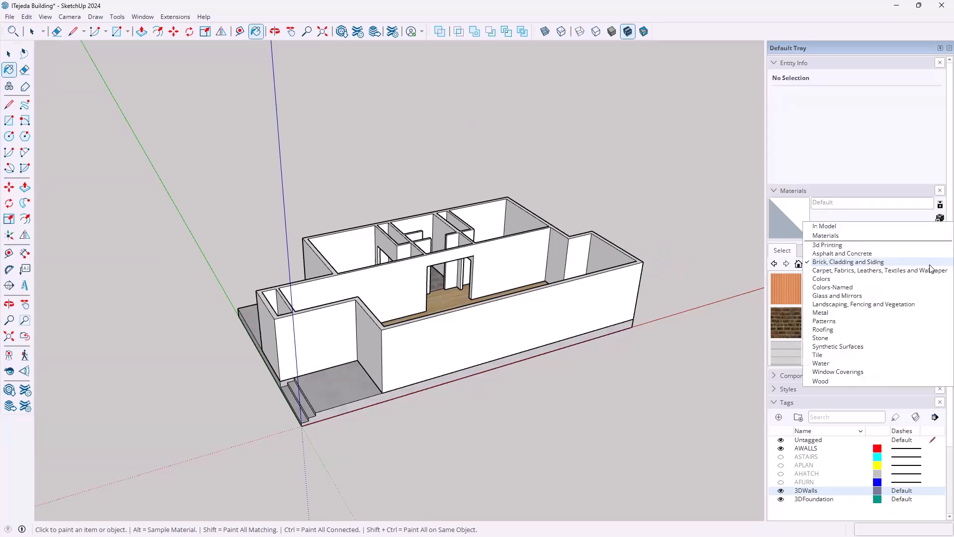
{"action": "left_click", "coordinate": [832, 280]}
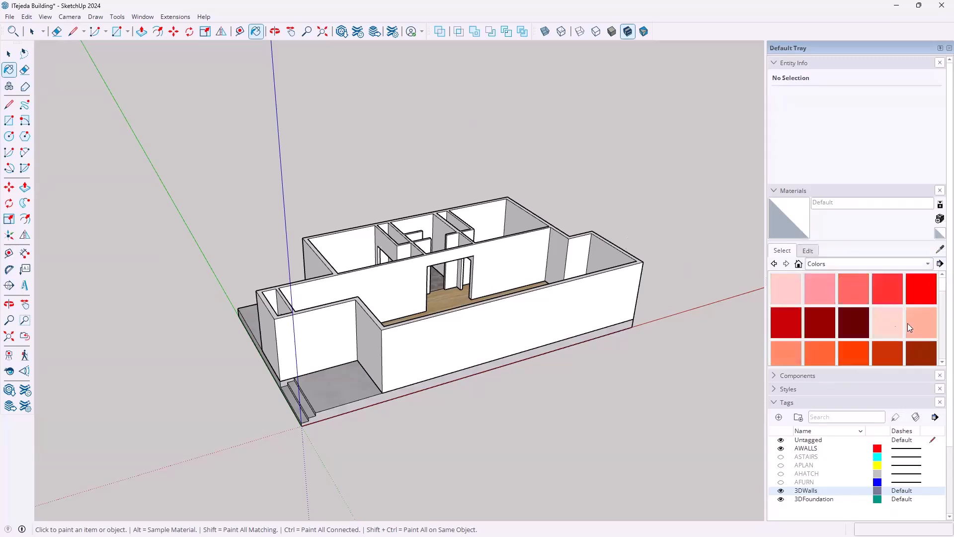
{"action": "left_click", "coordinate": [938, 309]}
{"action": "left_click_drag", "start_coordinate": [938, 311], "coordinate": [933, 267]}
{"action": "left_click", "coordinate": [932, 266]}
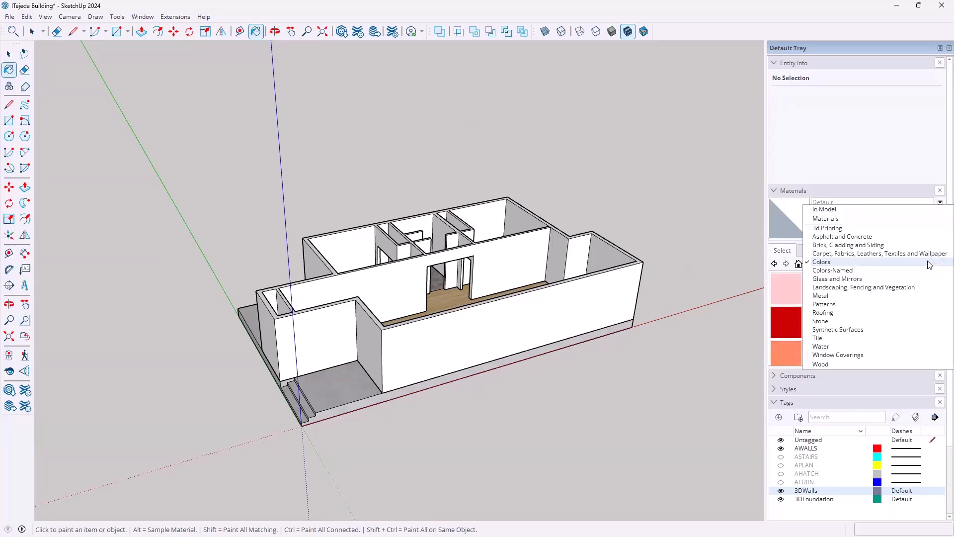
{"action": "left_click", "coordinate": [841, 263]}
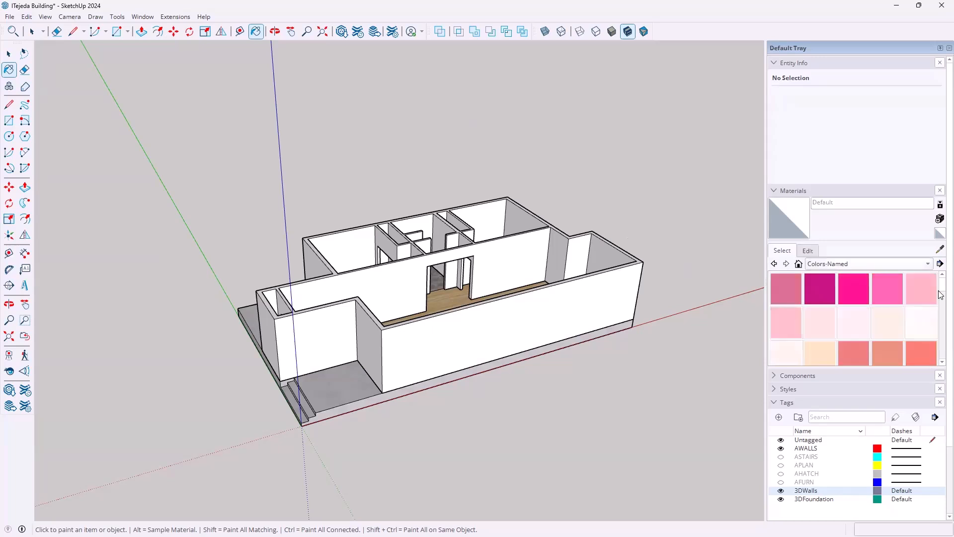
{"action": "scroll", "coordinate": [940, 309], "scroll_direction": "down", "scroll_amount": 2}
{"action": "scroll", "coordinate": [941, 309], "scroll_direction": "down", "scroll_amount": 6}
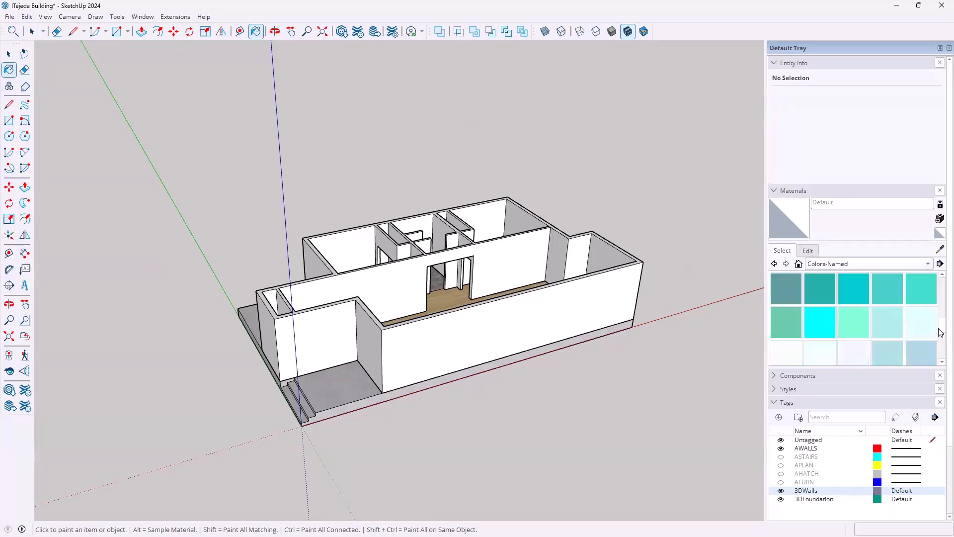
{"action": "left_click_drag", "start_coordinate": [940, 338], "coordinate": [941, 282]}
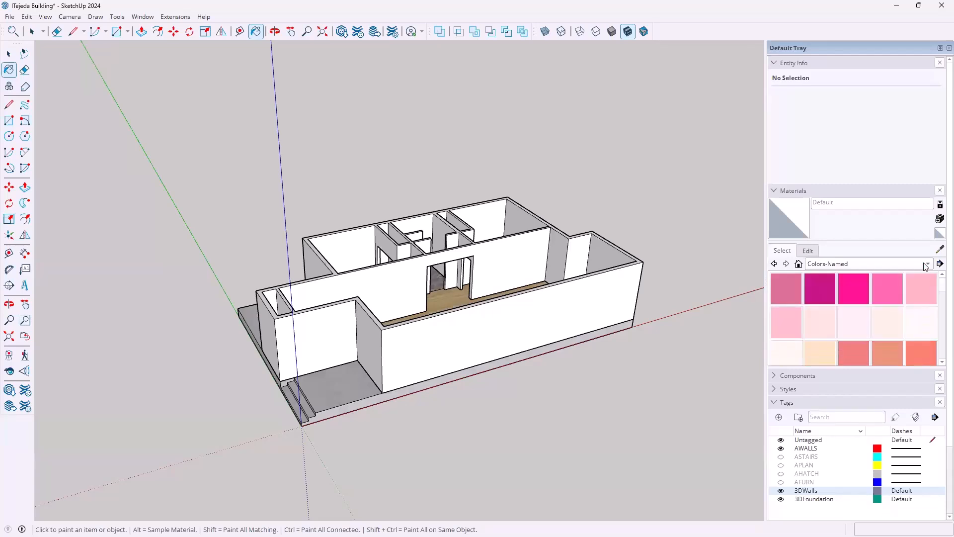
Paint the whole walls group with the light orange Color C02 from the Colors collection
{"action": "left_click", "coordinate": [927, 263]}
{"action": "left_click", "coordinate": [831, 261]}
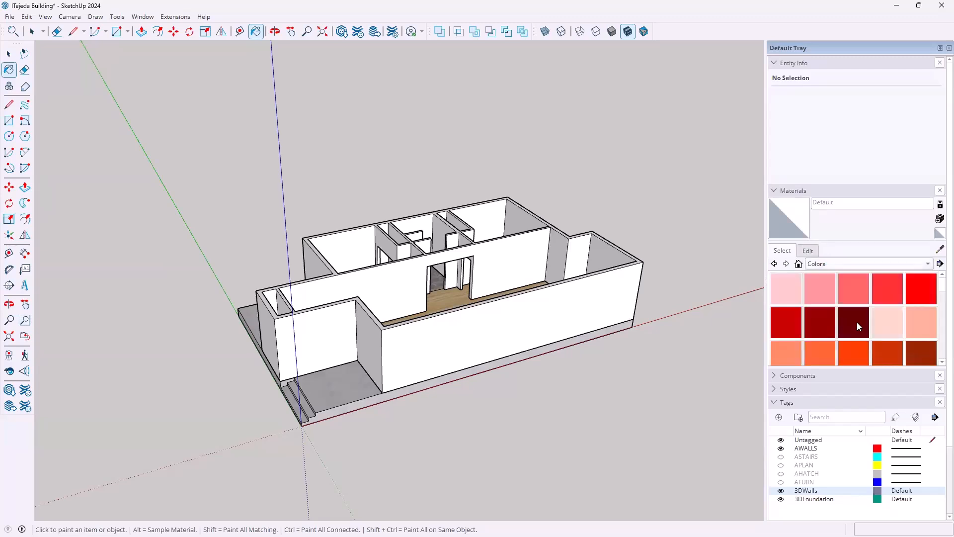
{"action": "scroll", "coordinate": [877, 317], "scroll_direction": "down", "scroll_amount": 3}
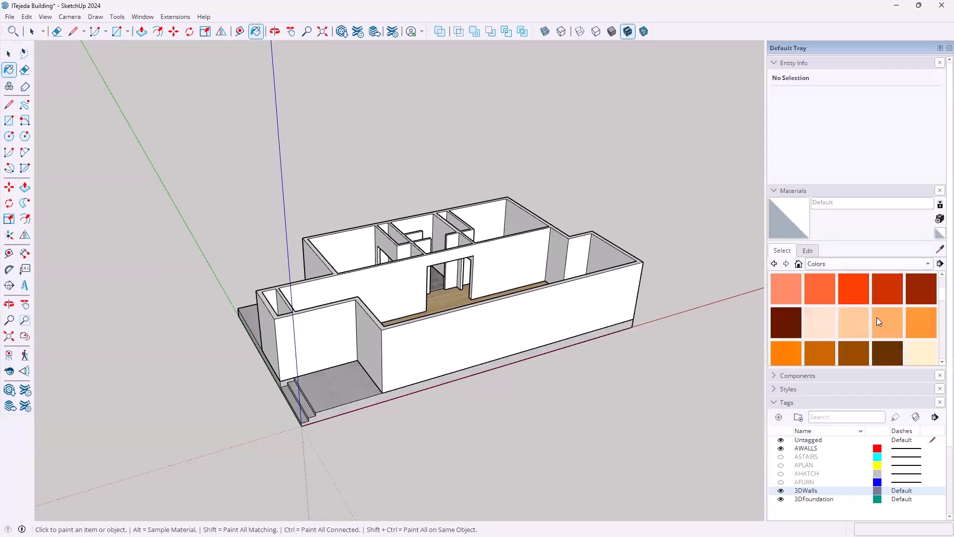
{"action": "scroll", "coordinate": [876, 317], "scroll_direction": "down", "scroll_amount": 1}
{"action": "scroll", "coordinate": [876, 317], "scroll_direction": "up", "scroll_amount": 1}
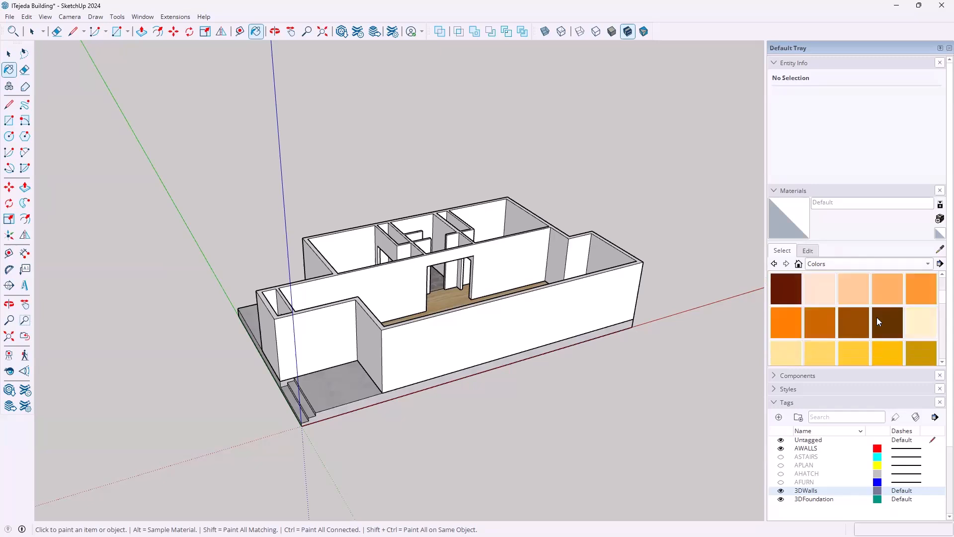
{"action": "left_click", "coordinate": [852, 291]}
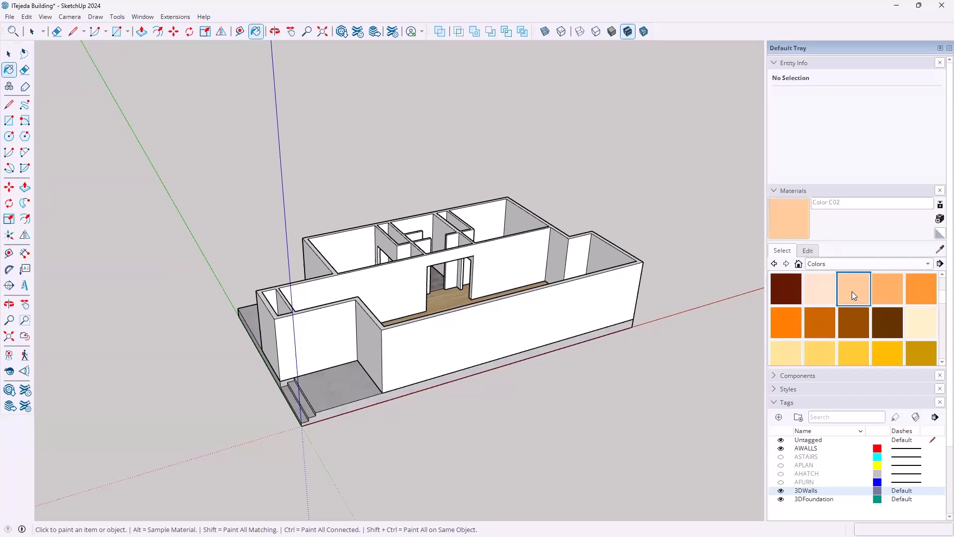
{"action": "left_click", "coordinate": [617, 249]}
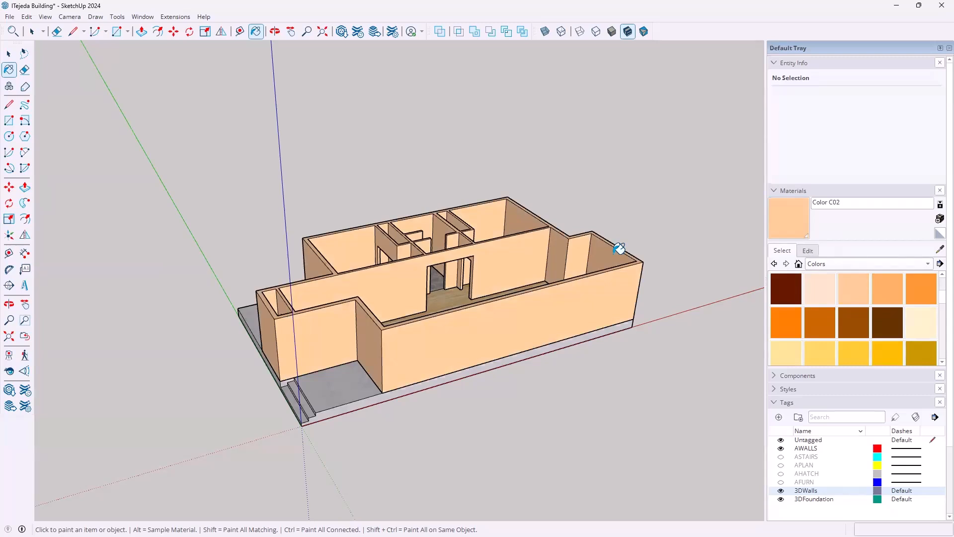
Repaint the walls group with the pale yellow Color D02 from the Colors collection
{"action": "scroll", "coordinate": [835, 337], "scroll_direction": "down", "scroll_amount": 2}
{"action": "scroll", "coordinate": [835, 337], "scroll_direction": "down", "scroll_amount": 1}
{"action": "scroll", "coordinate": [835, 337], "scroll_direction": "up", "scroll_amount": 1}
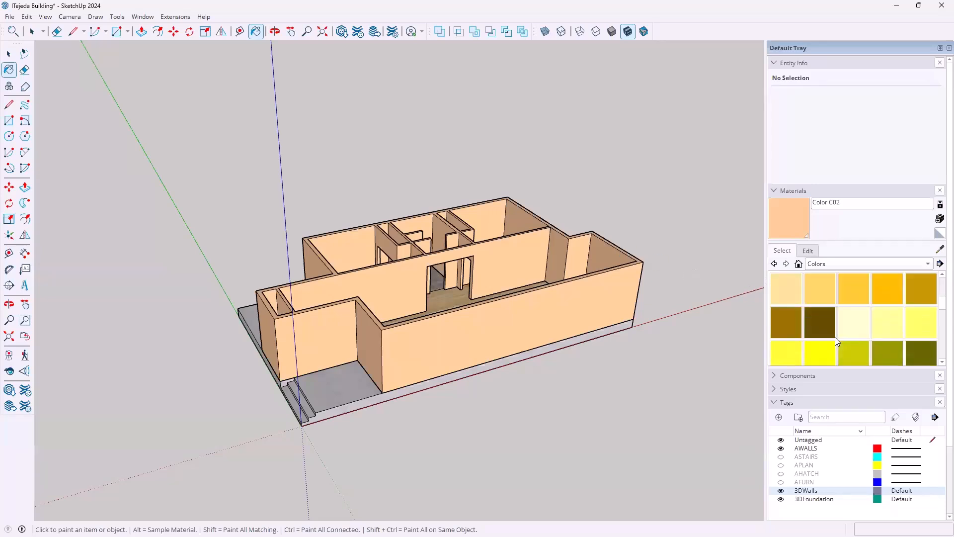
{"action": "left_click", "coordinate": [785, 292]}
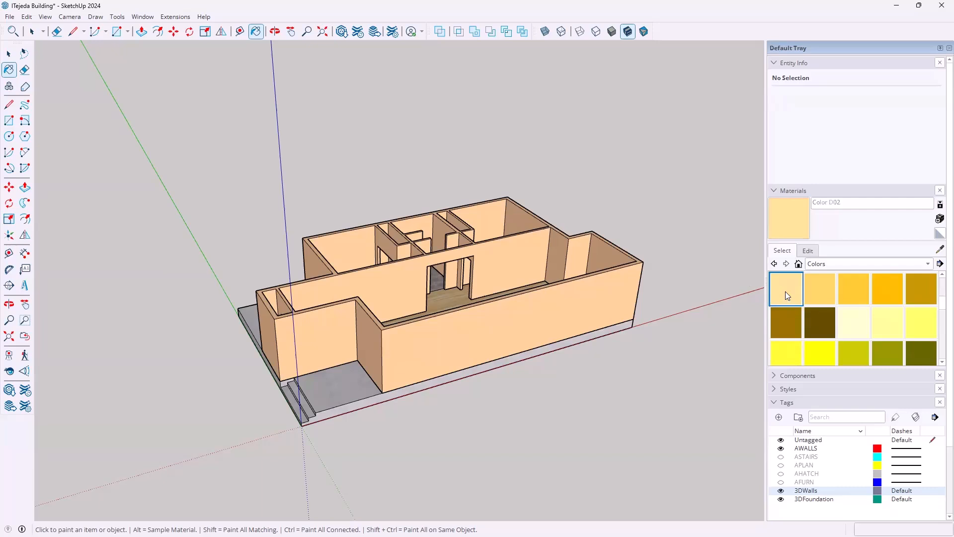
{"action": "left_click", "coordinate": [621, 276]}
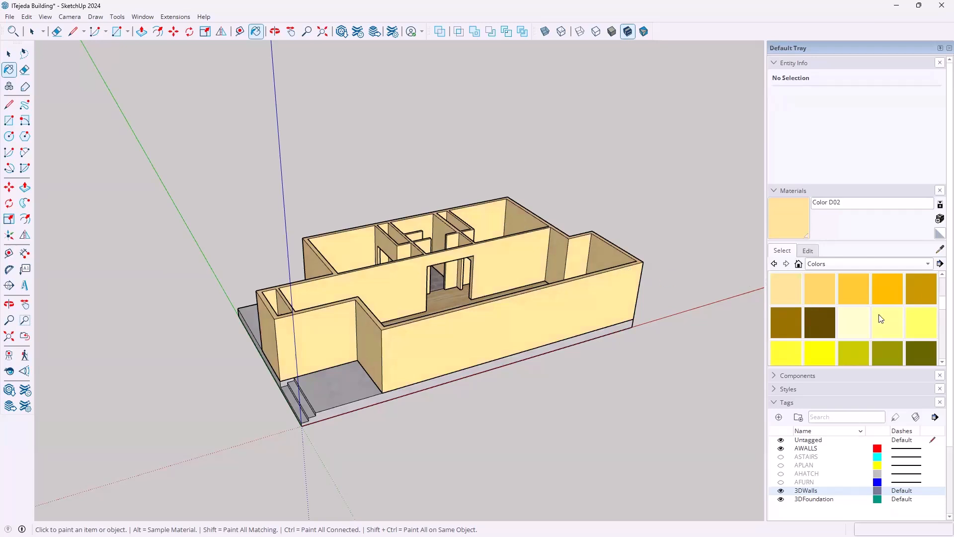
Try the off-white Color M01 from the Colors collection on the walls group
{"action": "scroll", "coordinate": [881, 318], "scroll_direction": "down", "scroll_amount": 5}
{"action": "scroll", "coordinate": [879, 314], "scroll_direction": "down", "scroll_amount": 8}
{"action": "scroll", "coordinate": [880, 318], "scroll_direction": "down", "scroll_amount": 4}
{"action": "scroll", "coordinate": [881, 322], "scroll_direction": "up", "scroll_amount": 1}
{"action": "left_click", "coordinate": [857, 322]}
{"action": "left_click", "coordinate": [614, 273]}
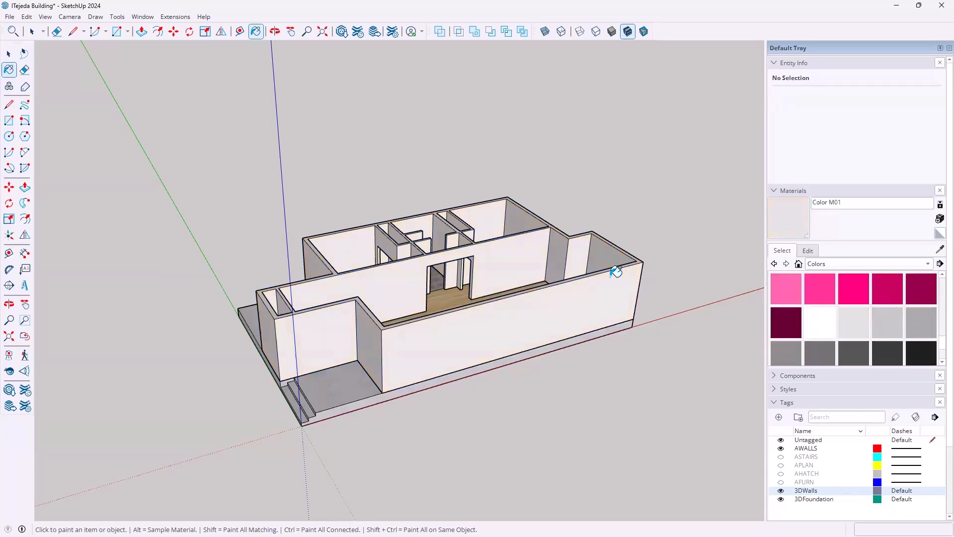
Paint the walls group with the pale yellow Color D02 again, replacing the off-white
{"action": "scroll", "coordinate": [884, 327], "scroll_direction": "up", "scroll_amount": 2}
{"action": "scroll", "coordinate": [885, 327], "scroll_direction": "up", "scroll_amount": 15}
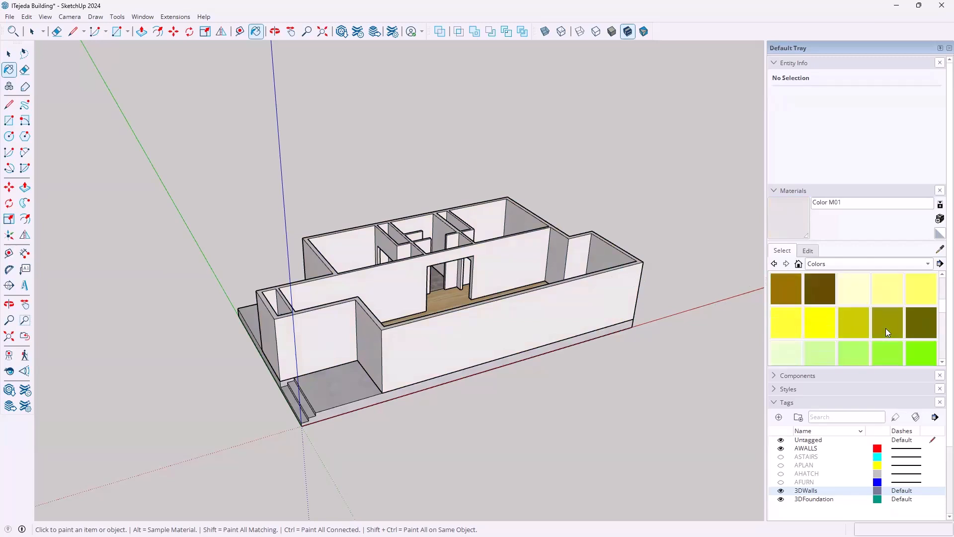
{"action": "scroll", "coordinate": [885, 331], "scroll_direction": "up", "scroll_amount": 1}
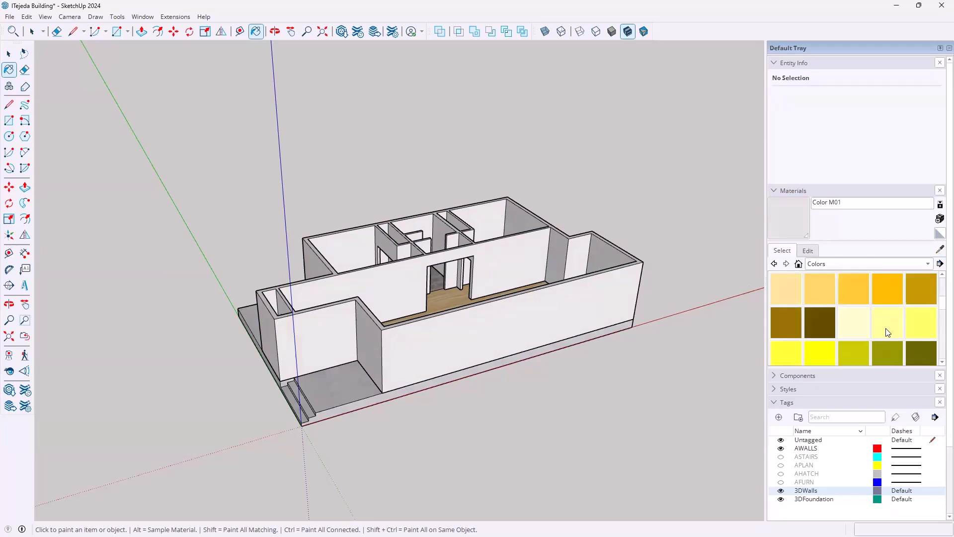
{"action": "left_click", "coordinate": [792, 293]}
{"action": "left_click", "coordinate": [599, 279]}
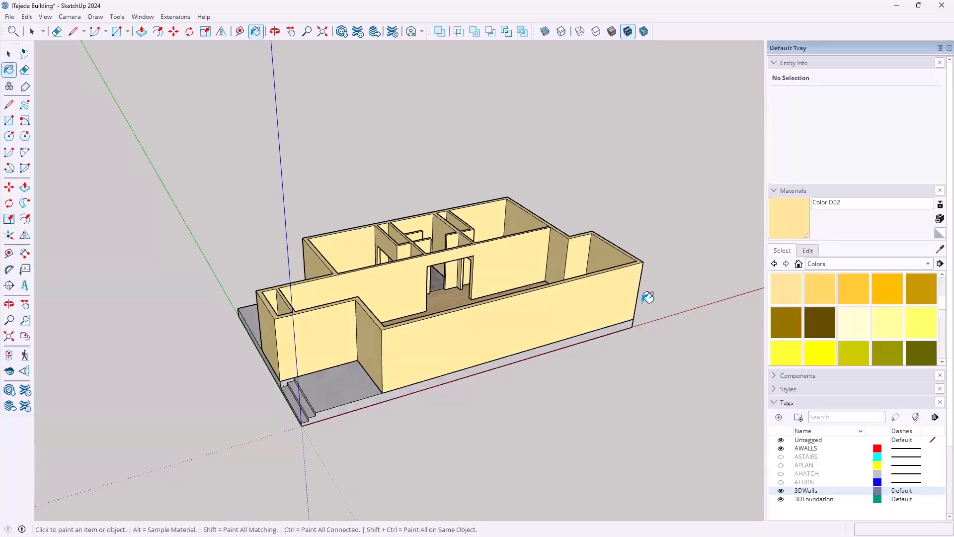
Open the walls group and paint its long outer wall face with Brick Antique 01 from the Brick, Cladding and Siding collection
{"action": "left_click", "coordinate": [864, 267]}
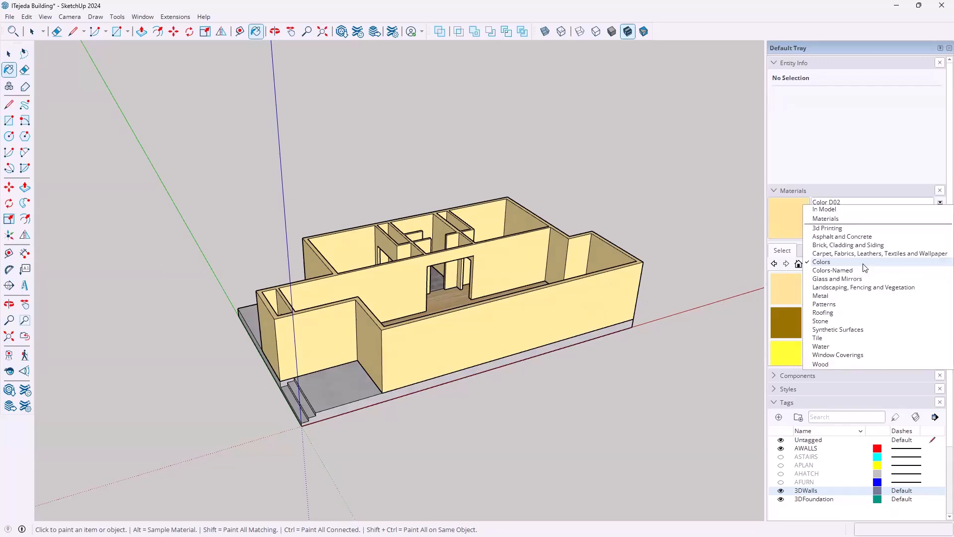
{"action": "left_click", "coordinate": [844, 246]}
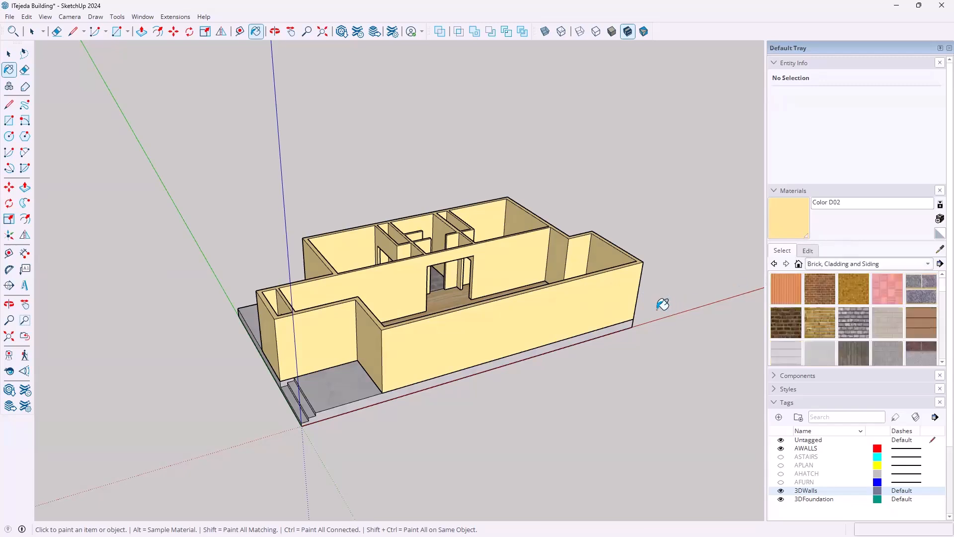
{"action": "key", "text": "space"}
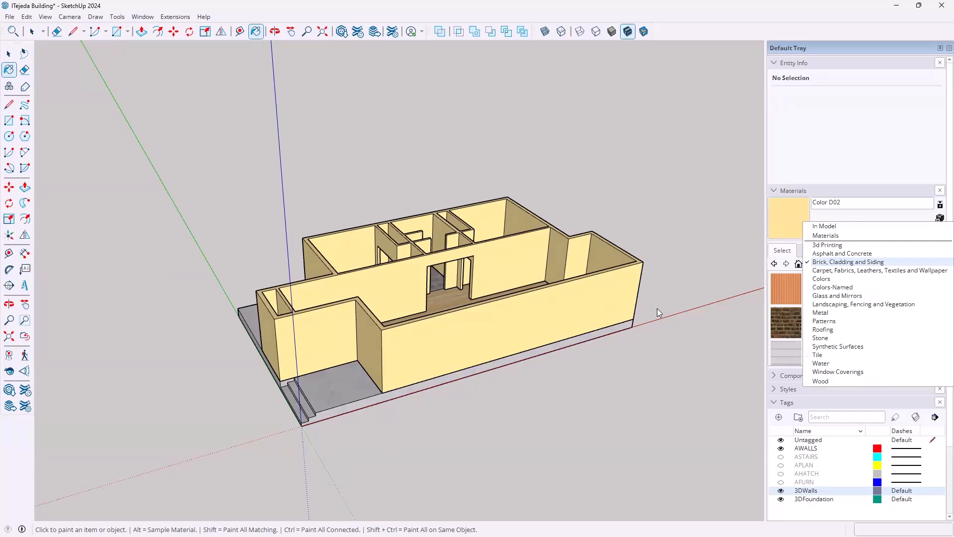
{"action": "left_click", "coordinate": [673, 208]}
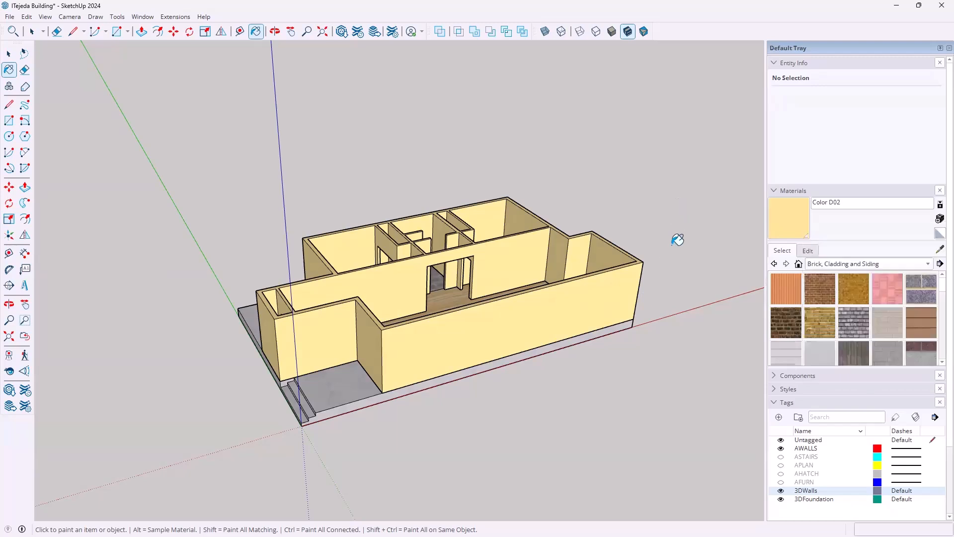
{"action": "key", "text": "space"}
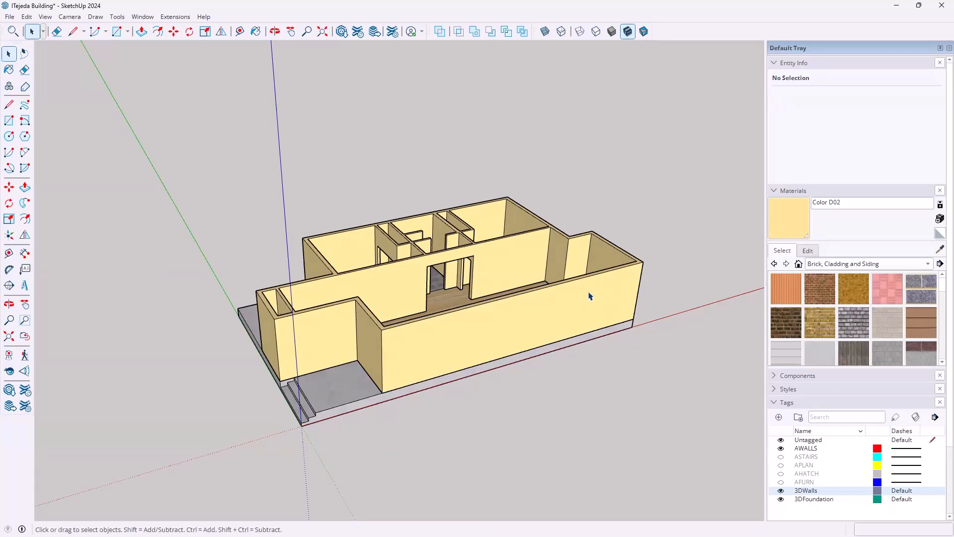
{"action": "left_click", "coordinate": [589, 296]}
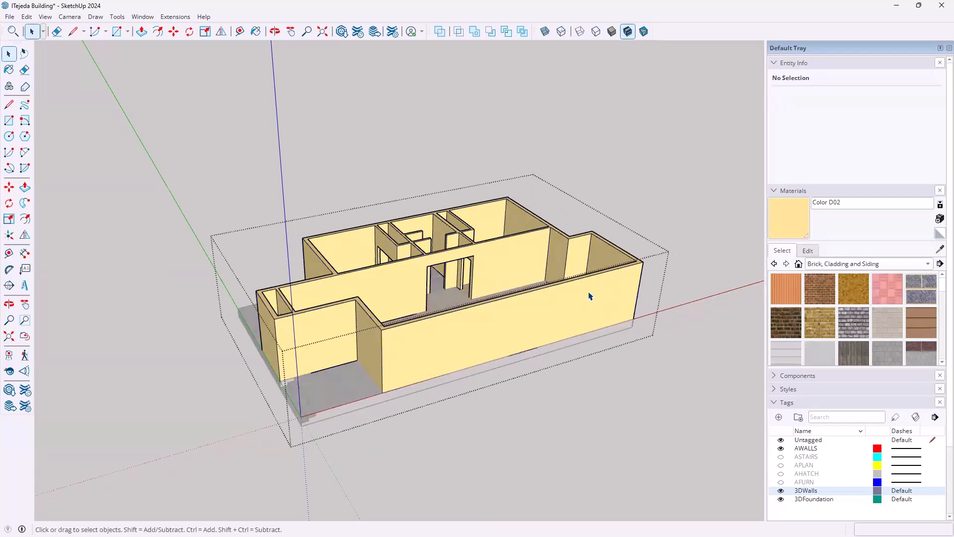
{"action": "left_click", "coordinate": [820, 288]}
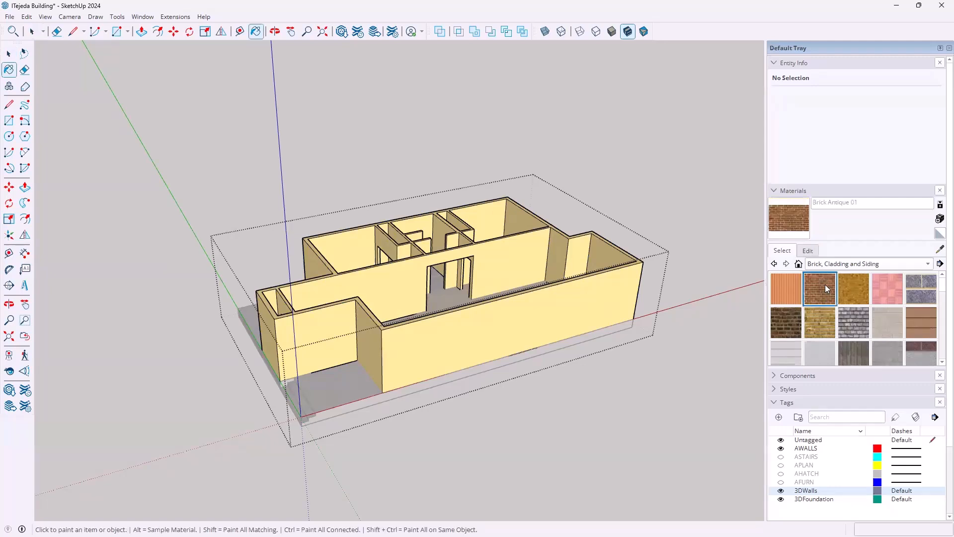
{"action": "left_click", "coordinate": [562, 304]}
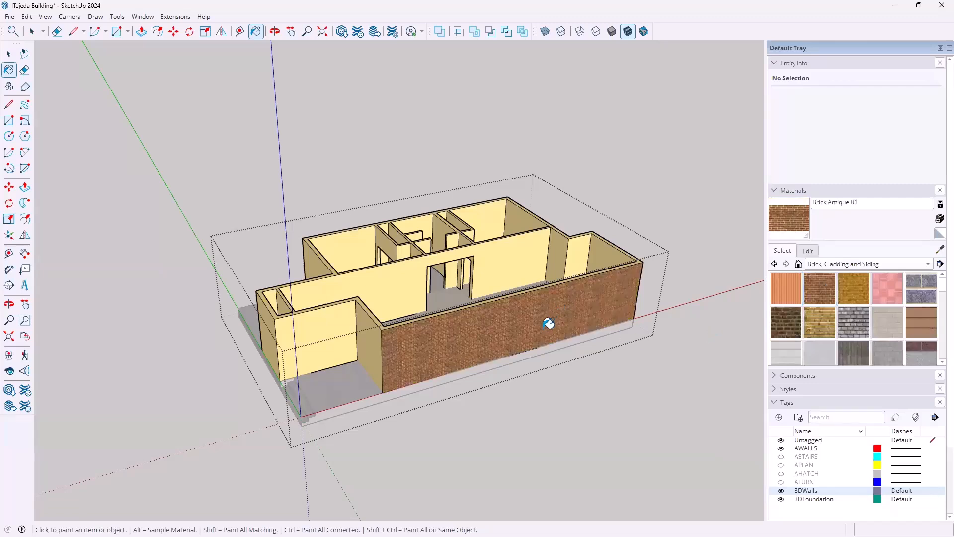
Paint the outer wall faces around the front porch and the adjoining terrace with Brick Antique 01
{"action": "middle_click_drag", "start_coordinate": [416, 321], "coordinate": [511, 330]}
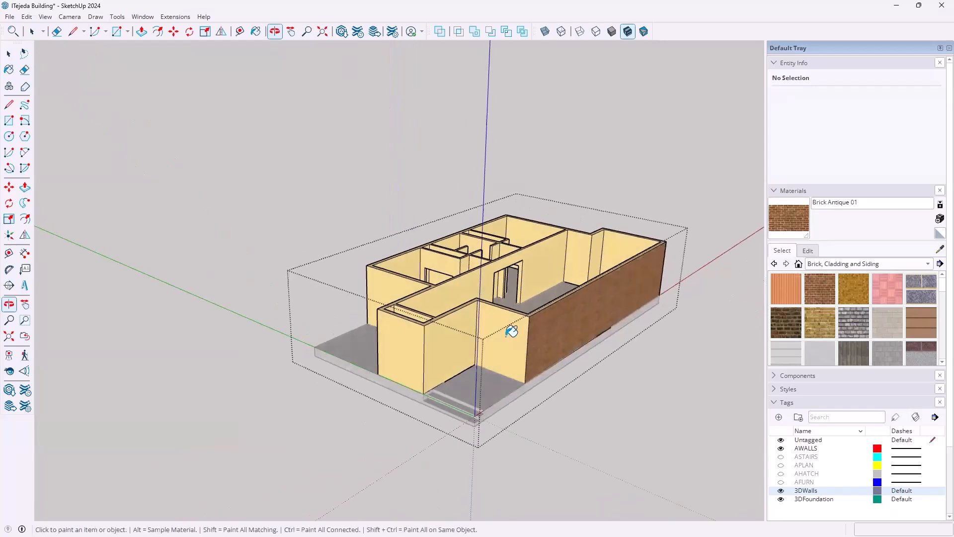
{"action": "left_click", "coordinate": [511, 330]}
{"action": "left_click", "coordinate": [445, 342]}
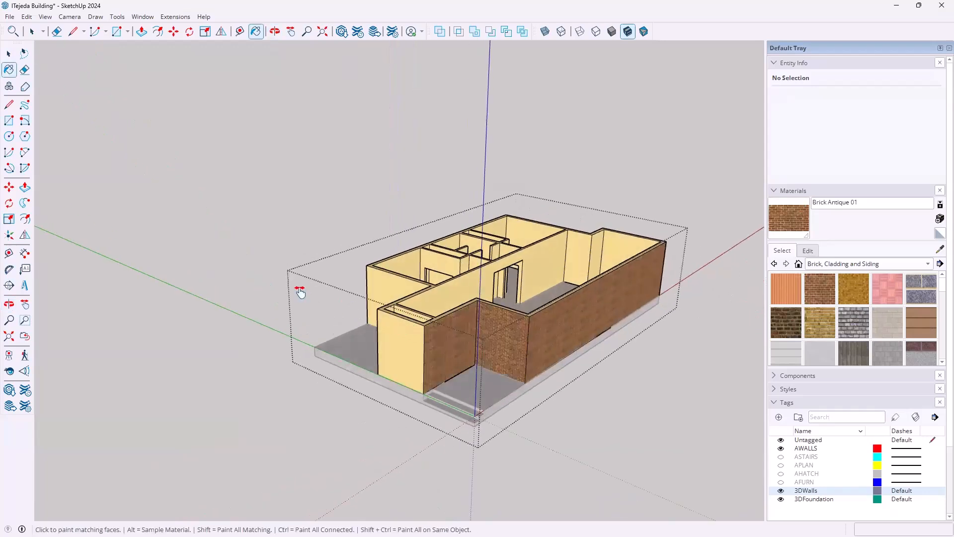
{"action": "middle_click_drag", "start_coordinate": [300, 292], "coordinate": [257, 271], "text": "shift"}
{"action": "middle_click_drag", "start_coordinate": [434, 326], "coordinate": [505, 334]}
{"action": "left_click", "coordinate": [471, 324]}
{"action": "mouse_move", "coordinate": [292, 311]}
{"action": "middle_mouse_down"}
{"action": "mouse_move", "coordinate": [386, 354]}
{"action": "mouse_move", "coordinate": [549, 325]}
{"action": "mouse_move", "coordinate": [552, 276]}
{"action": "middle_mouse_up"}
{"action": "left_click", "coordinate": [539, 281]}
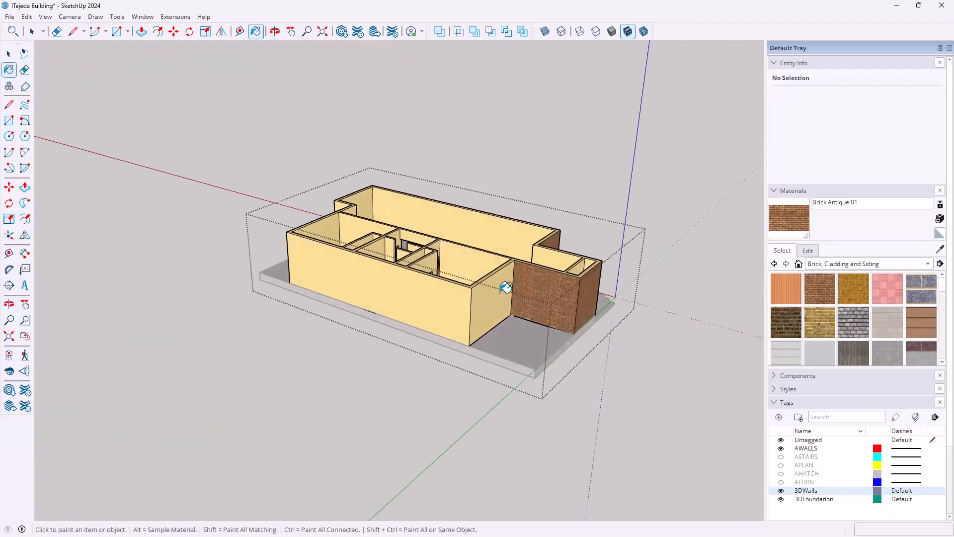
Paint the remaining outer faces along the opposite long side and the rear with Brick Antique 01, and close the walls group
{"action": "left_click", "coordinate": [386, 289]}
{"action": "mouse_move", "coordinate": [176, 274]}
{"action": "middle_mouse_down"}
{"action": "mouse_move", "coordinate": [196, 292]}
{"action": "mouse_move", "coordinate": [442, 328]}
{"action": "mouse_move", "coordinate": [674, 306]}
{"action": "mouse_move", "coordinate": [337, 337]}
{"action": "mouse_move", "coordinate": [518, 376]}
{"action": "mouse_move", "coordinate": [627, 324]}
{"action": "mouse_move", "coordinate": [532, 302]}
{"action": "mouse_move", "coordinate": [373, 298]}
{"action": "middle_mouse_up"}
{"action": "left_click", "coordinate": [532, 302]}
{"action": "scroll", "coordinate": [471, 303], "scroll_direction": "up", "scroll_amount": 4}
{"action": "left_click", "coordinate": [373, 298]}
{"action": "left_click", "coordinate": [313, 303]}
{"action": "mouse_move", "coordinate": [277, 264]}
{"action": "middle_mouse_down"}
{"action": "mouse_move", "coordinate": [397, 283]}
{"action": "mouse_move", "coordinate": [709, 277]}
{"action": "mouse_move", "coordinate": [668, 300]}
{"action": "mouse_move", "coordinate": [493, 333]}
{"action": "mouse_move", "coordinate": [514, 371]}
{"action": "mouse_move", "coordinate": [577, 328]}
{"action": "mouse_move", "coordinate": [553, 354]}
{"action": "mouse_move", "coordinate": [558, 362]}
{"action": "middle_mouse_up"}
{"action": "key", "text": "space"}
{"action": "left_click", "coordinate": [479, 441]}
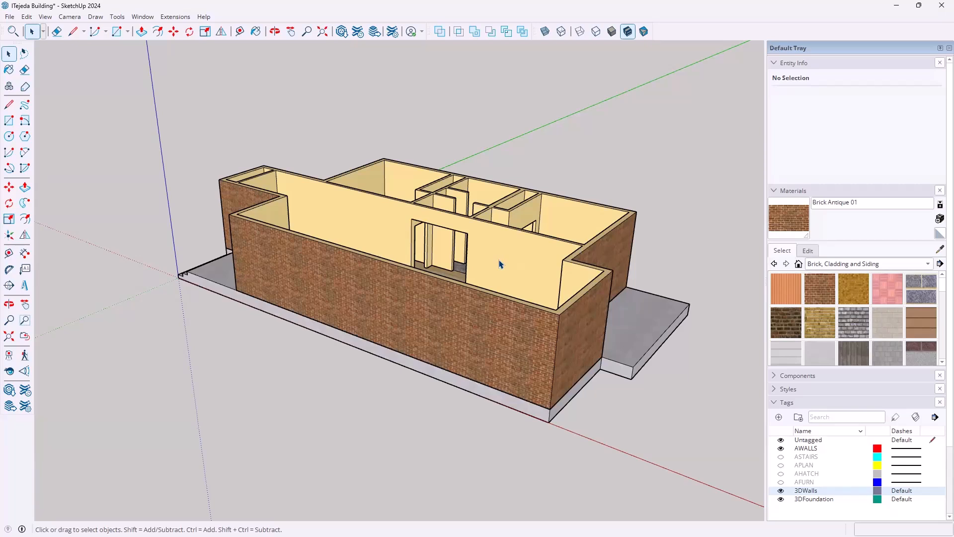
Paint the whole walls group with 0012_Bisque from the Colors-Named collection
{"action": "left_click", "coordinate": [928, 265]}
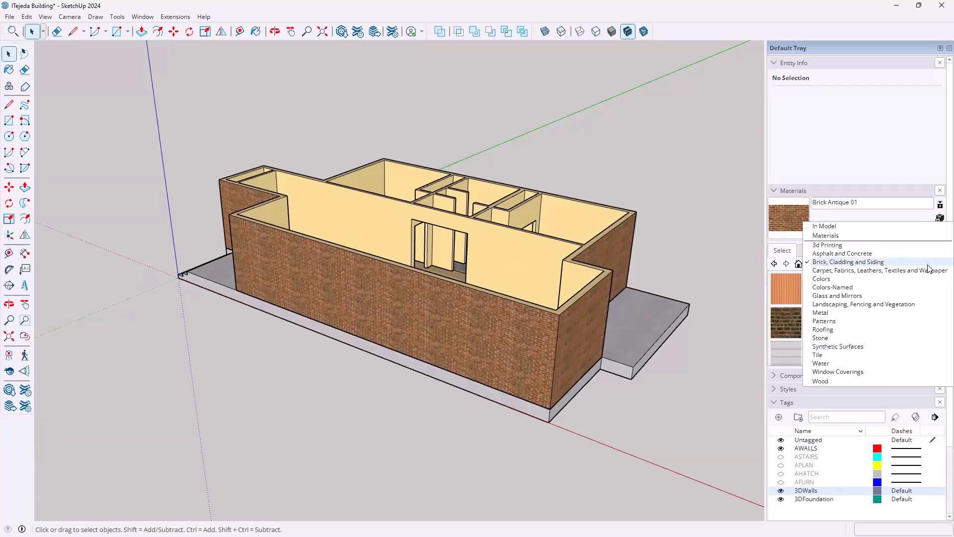
{"action": "left_click", "coordinate": [836, 287]}
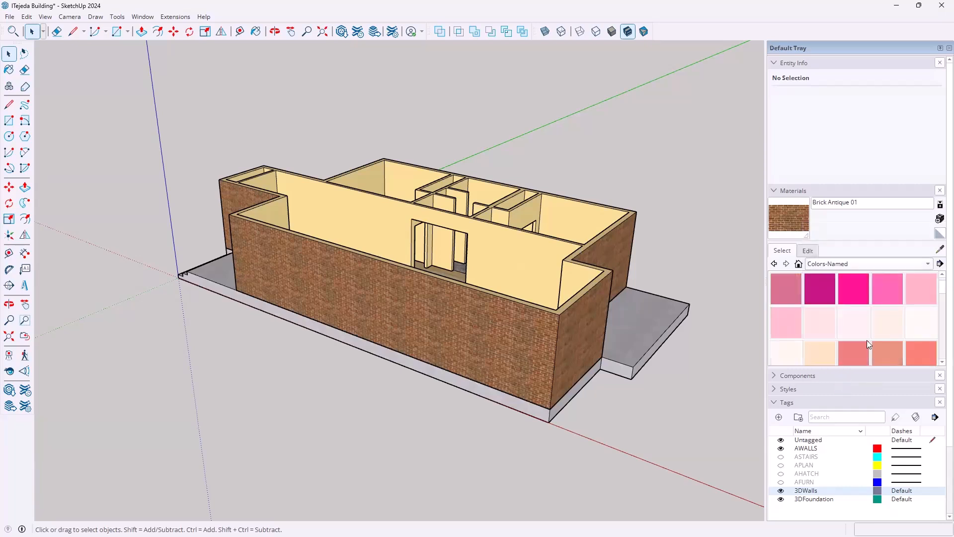
{"action": "scroll", "coordinate": [868, 341], "scroll_direction": "down", "scroll_amount": 1}
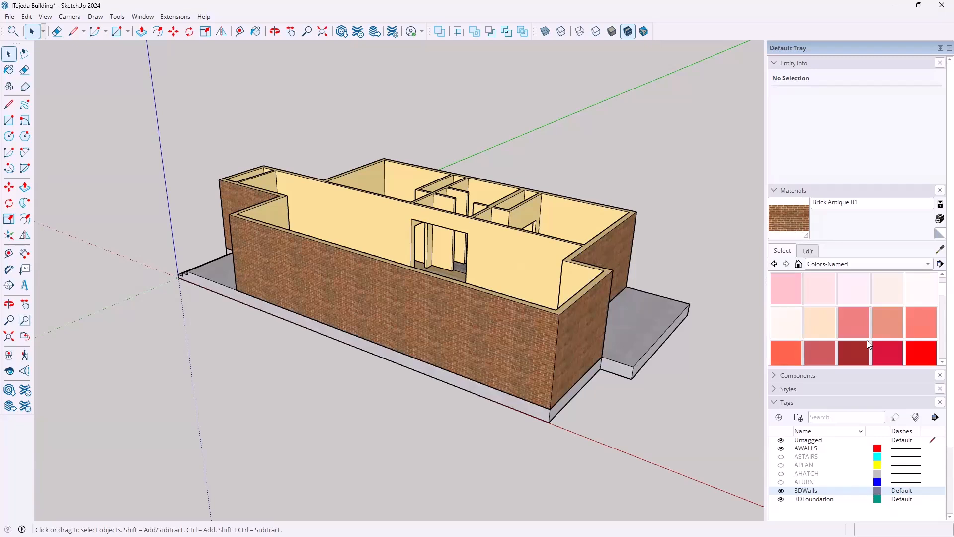
{"action": "left_click", "coordinate": [820, 325]}
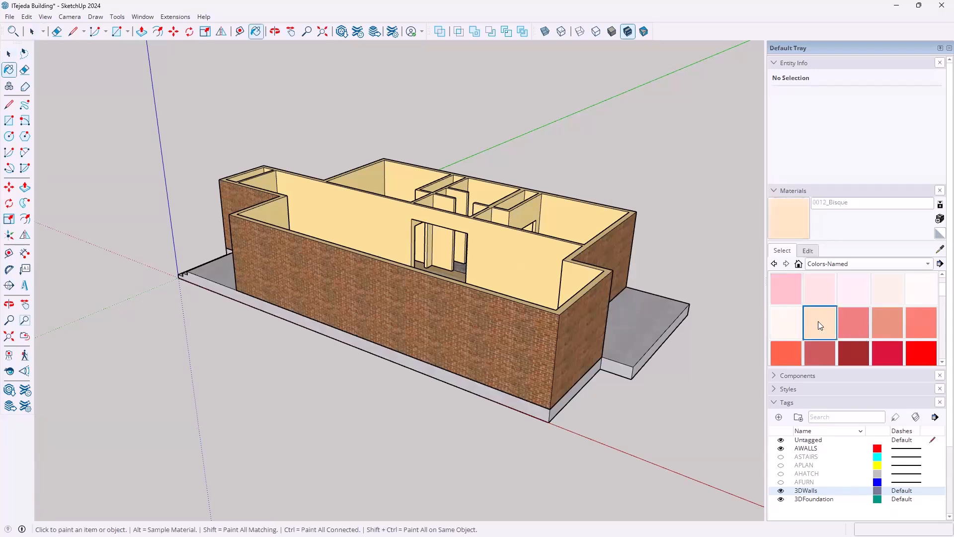
{"action": "left_click", "coordinate": [524, 329]}
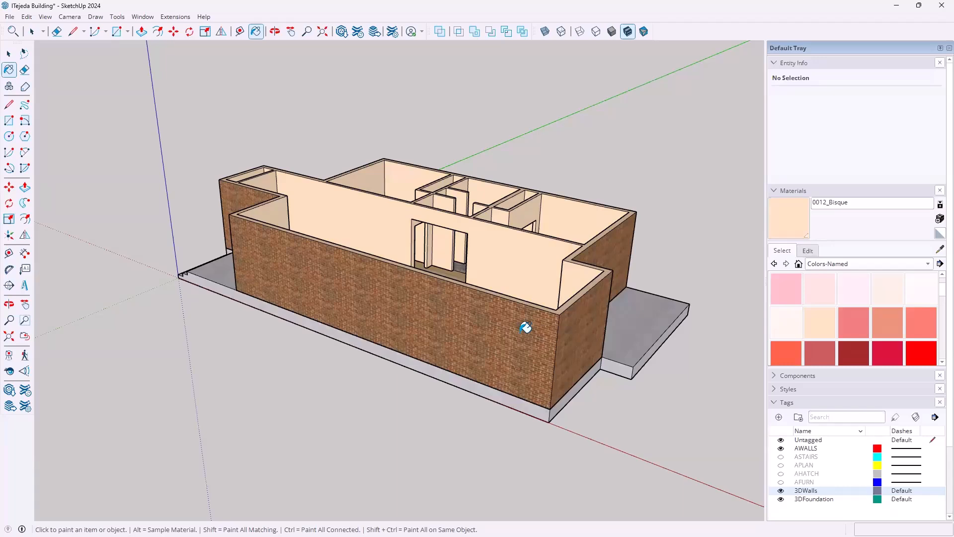
Examine the brick exterior, the interior walls and the floors from several angles
{"action": "scroll", "coordinate": [533, 324], "scroll_direction": "up", "scroll_amount": 4}
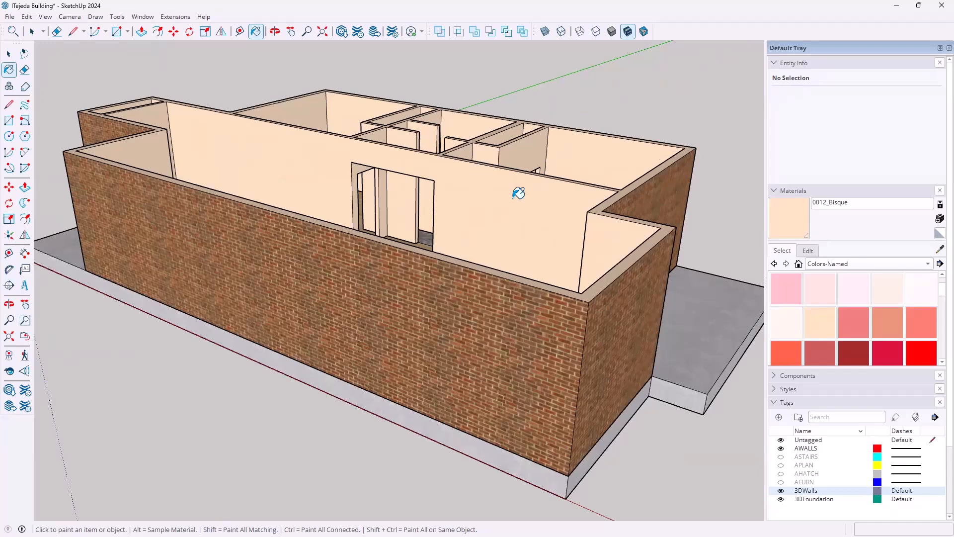
{"action": "scroll", "coordinate": [518, 193], "scroll_direction": "down", "scroll_amount": 2}
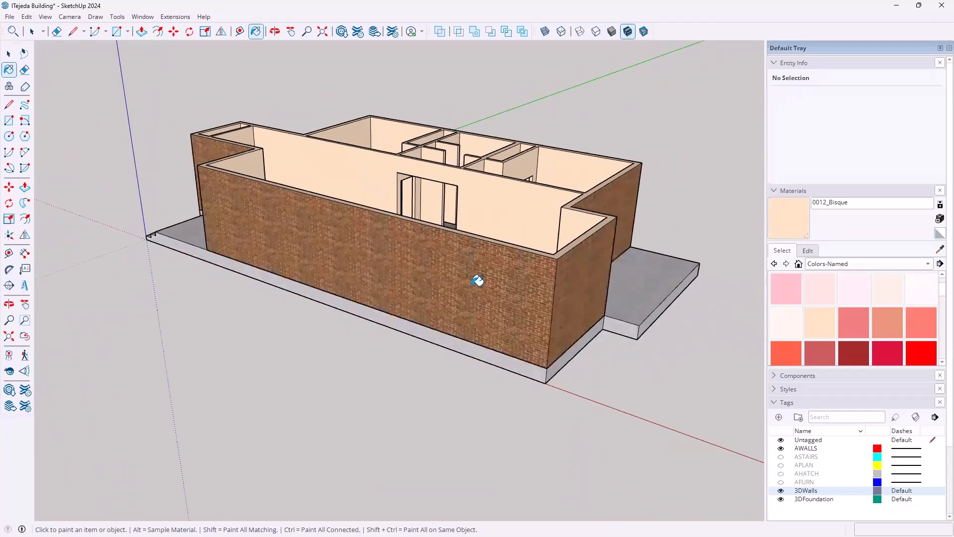
{"action": "scroll", "coordinate": [480, 280], "scroll_direction": "down", "scroll_amount": 2}
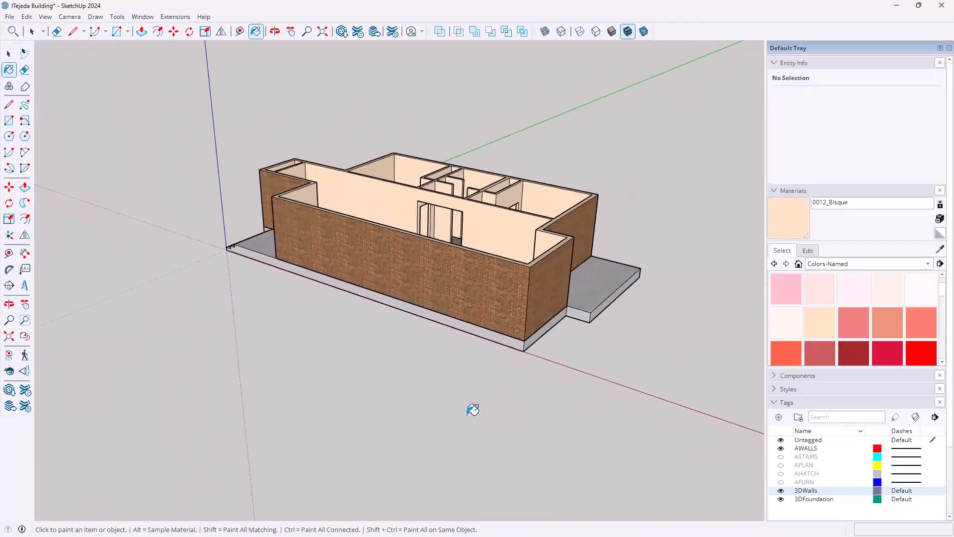
{"action": "key", "text": "o"}
{"action": "mouse_move", "coordinate": [392, 262]}
{"action": "left_mouse_down"}
{"action": "mouse_move", "coordinate": [392, 281]}
{"action": "mouse_move", "coordinate": [441, 341]}
{"action": "mouse_move", "coordinate": [677, 363]}
{"action": "mouse_move", "coordinate": [345, 324]}
{"action": "left_mouse_up"}
{"action": "key", "text": "space"}
{"action": "middle_click_drag", "start_coordinate": [344, 323], "coordinate": [479, 464]}
{"action": "key", "text": "o"}
{"action": "left_click_drag", "start_coordinate": [479, 464], "coordinate": [492, 364]}
{"action": "key", "text": "space"}
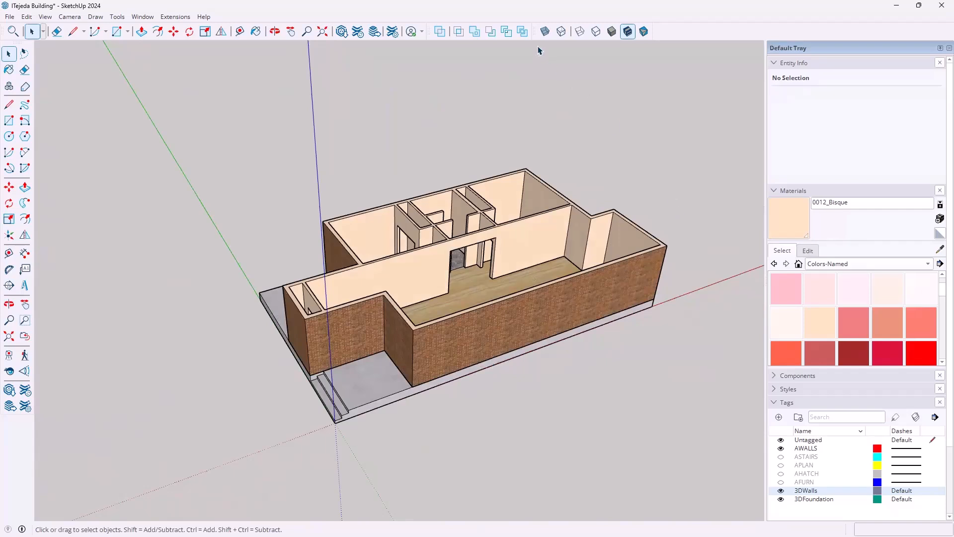
Float the Styles toolbar over the model view and turn on X-Ray face transparency
{"action": "left_click_drag", "start_coordinate": [537, 62], "coordinate": [538, 68]}
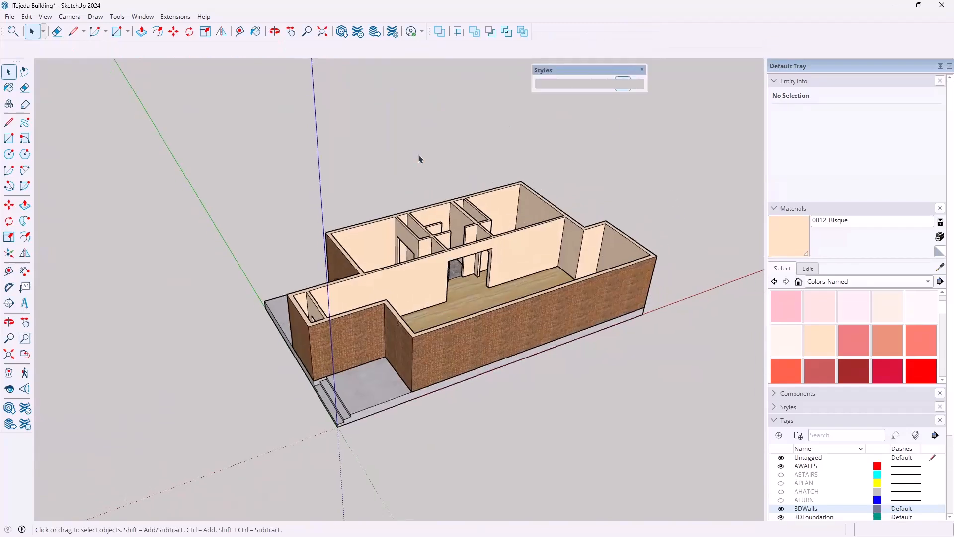
{"action": "left_click_drag", "start_coordinate": [508, 129], "coordinate": [434, 133]}
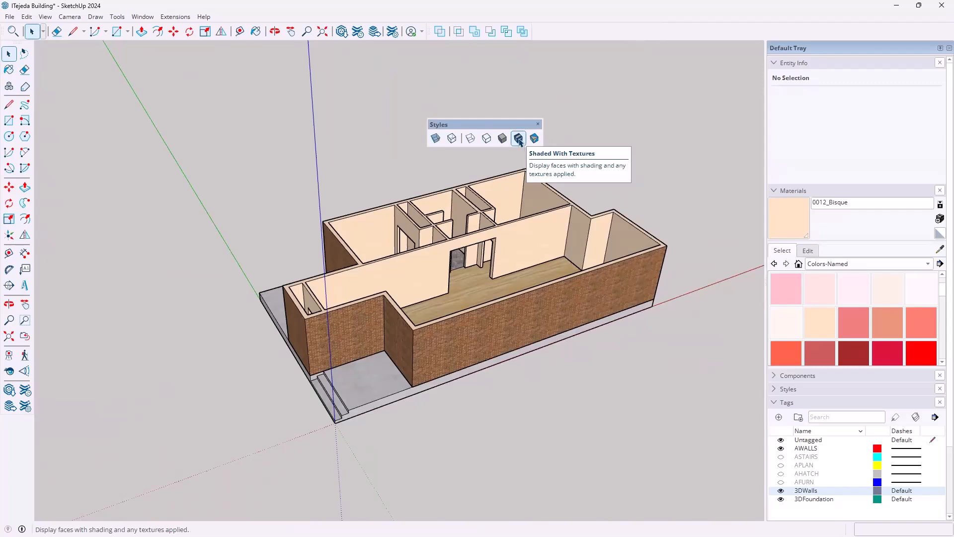
{"action": "scroll", "coordinate": [497, 328], "scroll_direction": "up", "scroll_amount": 5}
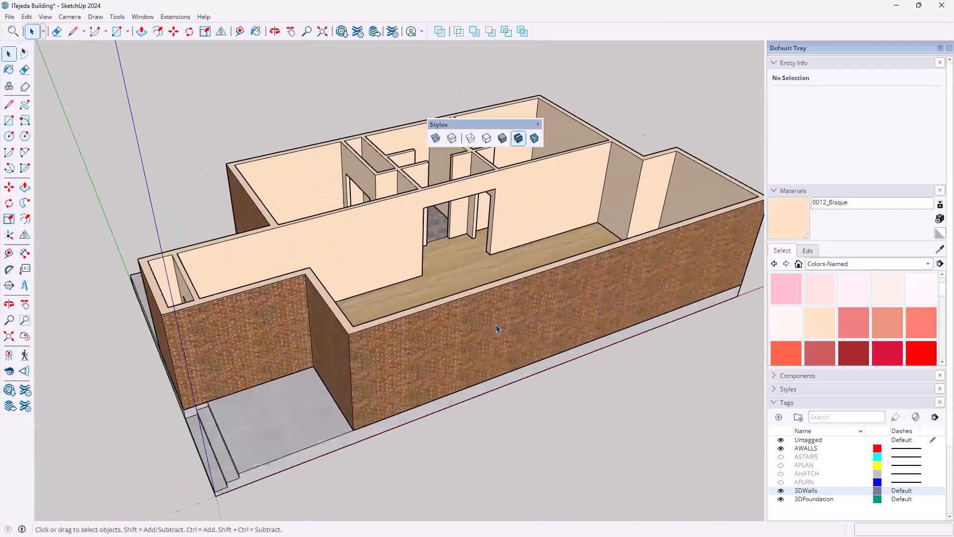
{"action": "scroll", "coordinate": [497, 328], "scroll_direction": "up", "scroll_amount": 4}
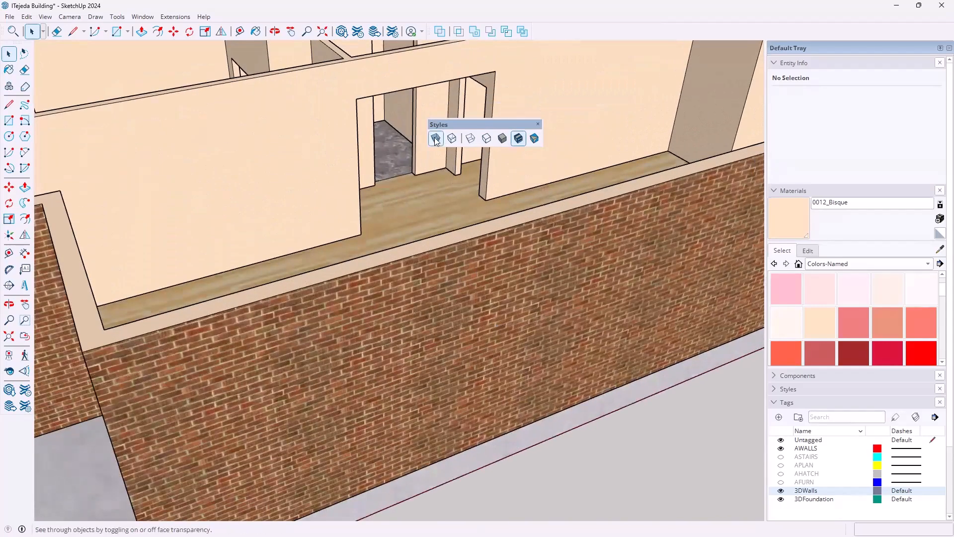
{"action": "left_click", "coordinate": [436, 139]}
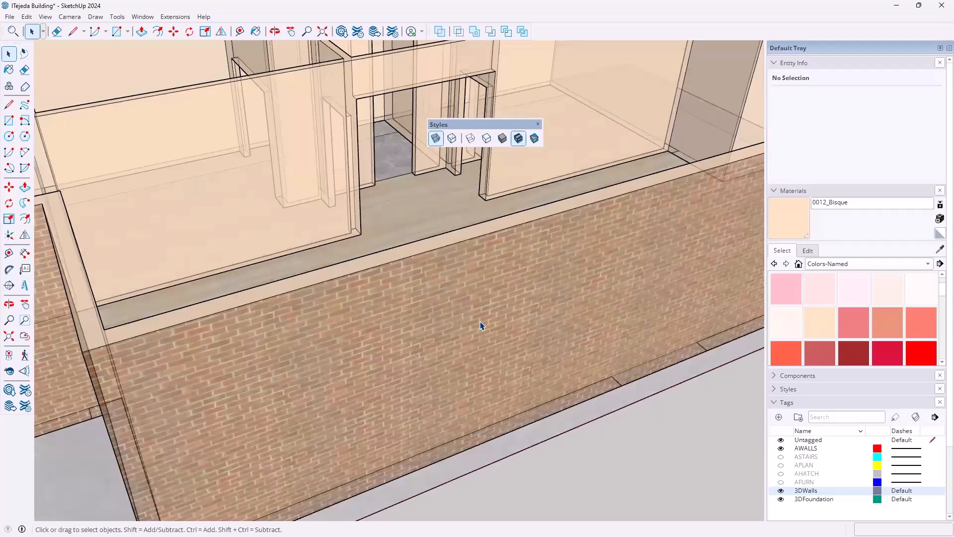
Show the model in the Shaded face style without textures, and in the Hidden Line style
{"action": "left_click", "coordinate": [502, 141]}
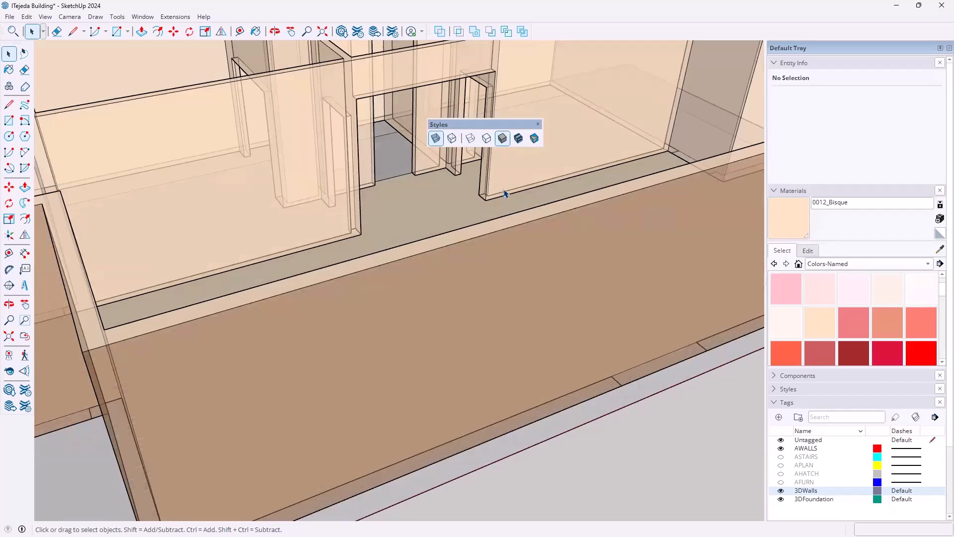
{"action": "left_click", "coordinate": [487, 139]}
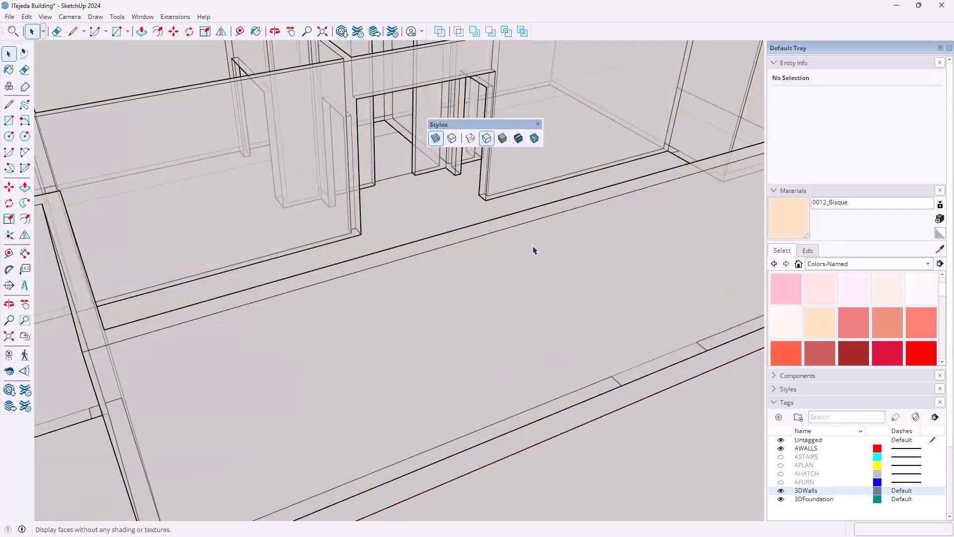
{"action": "scroll", "coordinate": [534, 250], "scroll_direction": "down", "scroll_amount": 5}
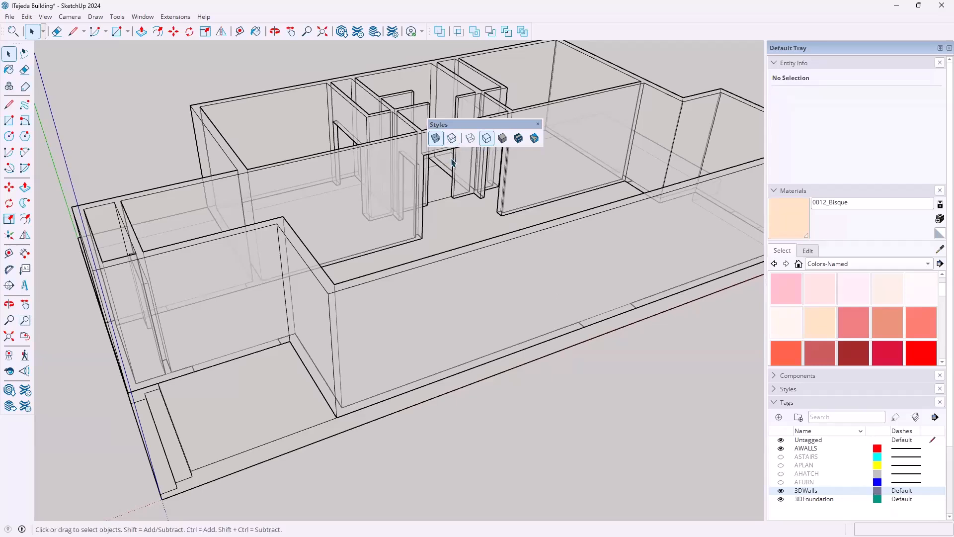
Compare the model with Back Edges shown instead of X-Ray, and turn X-Ray on again
{"action": "left_click", "coordinate": [436, 139]}
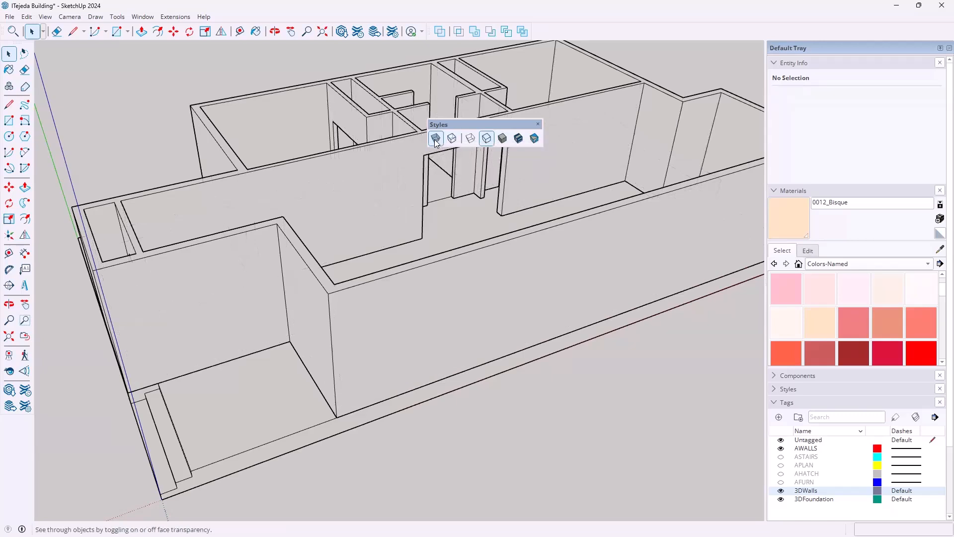
{"action": "left_click", "coordinate": [452, 138]}
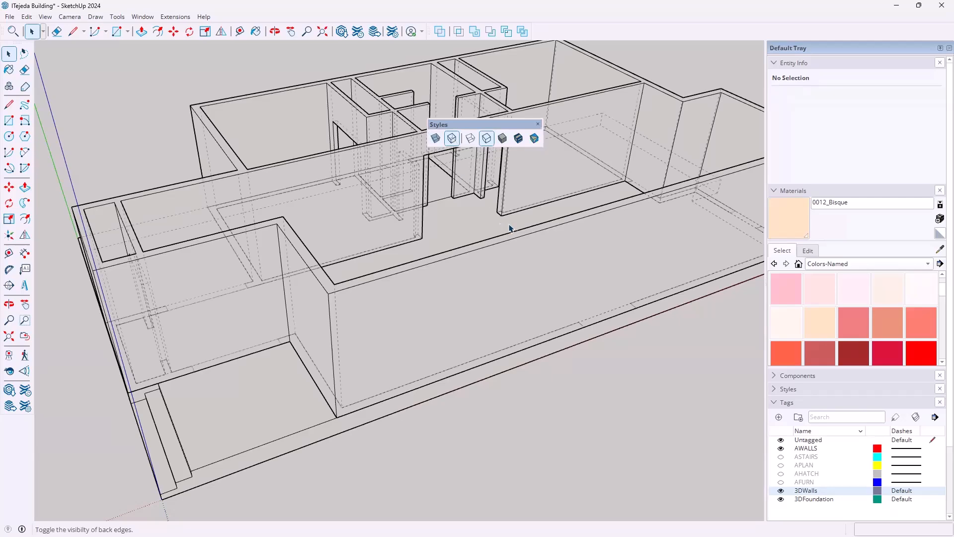
{"action": "middle_click_drag", "start_coordinate": [488, 282], "coordinate": [335, 283]}
{"action": "key", "text": "space"}
{"action": "left_click", "coordinate": [436, 138]}
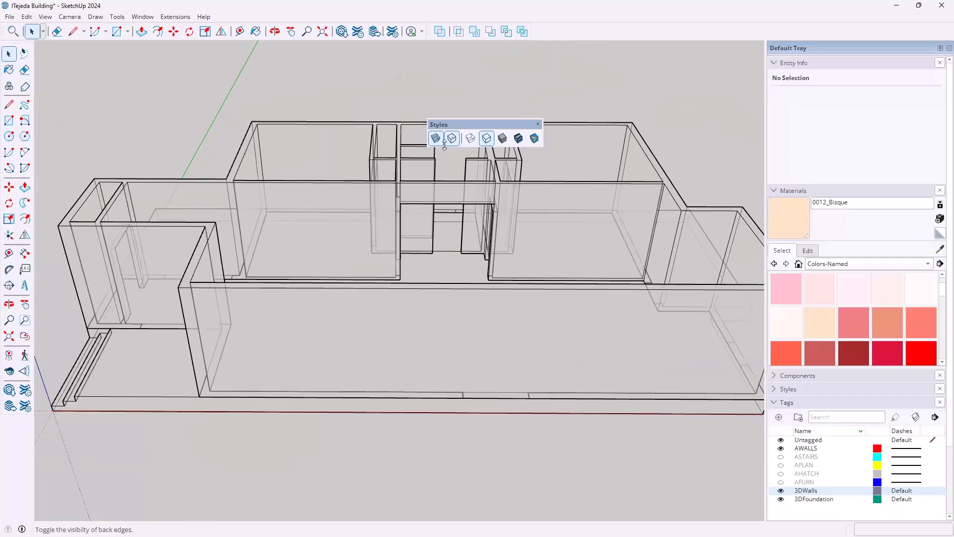
View the model in Wireframe and switch the display to the Shaded face style
{"action": "left_click", "coordinate": [470, 139]}
{"action": "scroll", "coordinate": [458, 266], "scroll_direction": "down", "scroll_amount": 3}
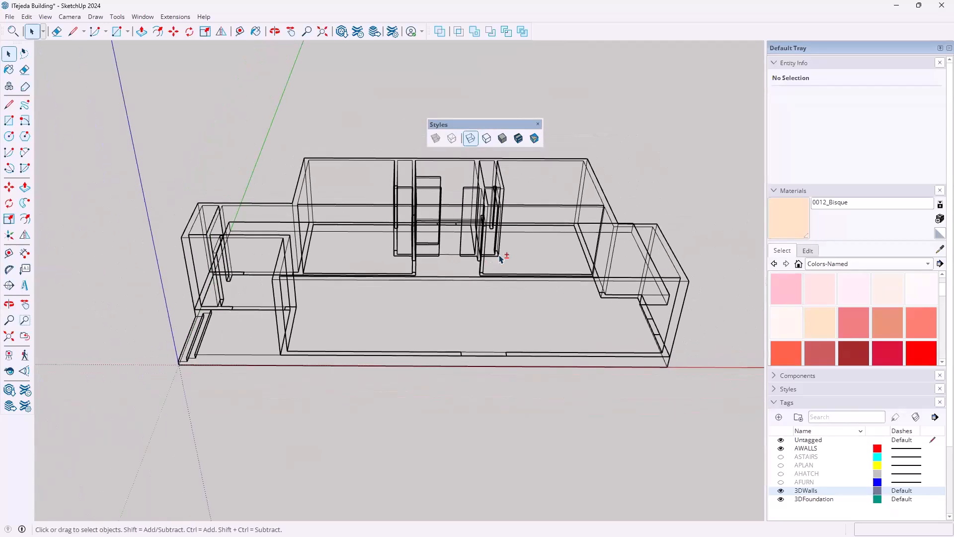
{"action": "middle_click_drag", "start_coordinate": [507, 251], "coordinate": [620, 282]}
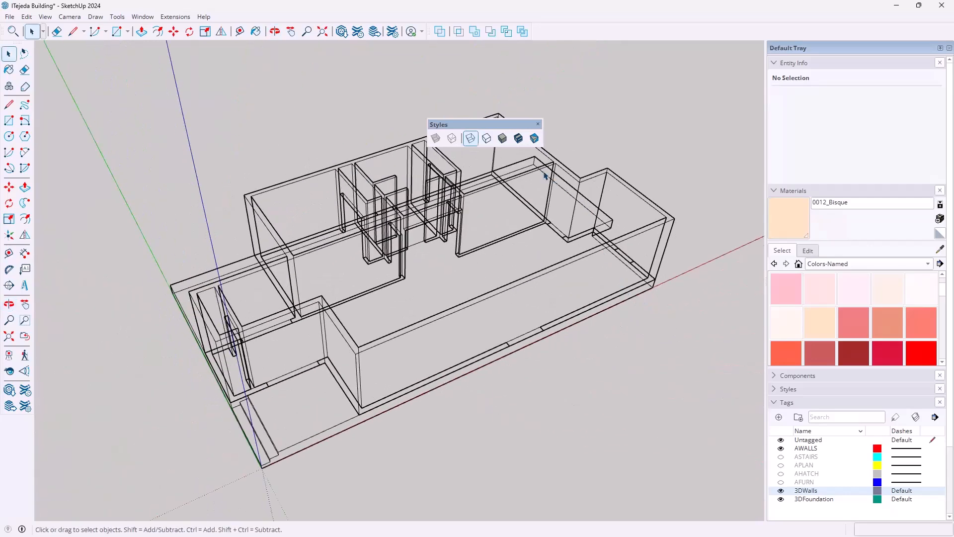
{"action": "left_click", "coordinate": [503, 138]}
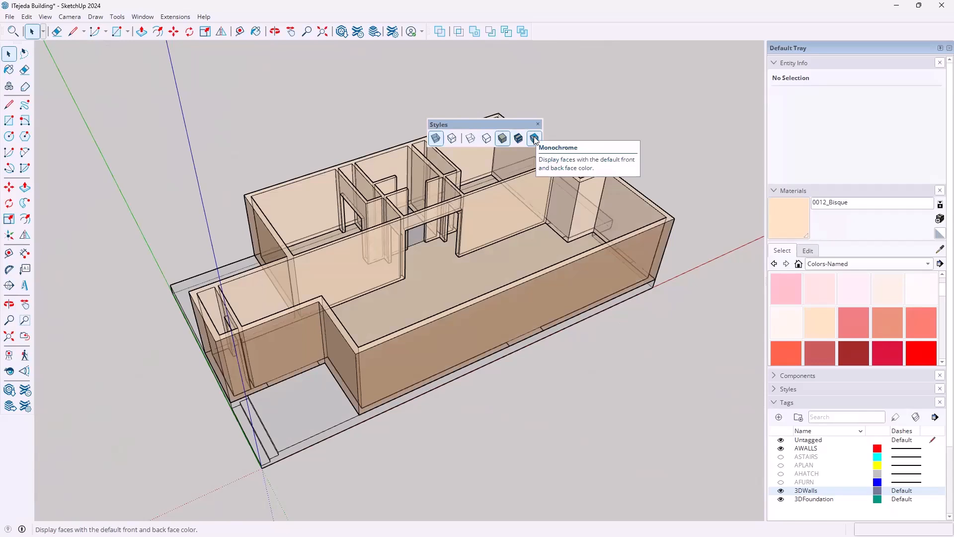
Compare the Monochrome face style with Shaded, leave the model Shaded, and dock the Styles toolbar beside the other toolbars
{"action": "left_click", "coordinate": [534, 139]}
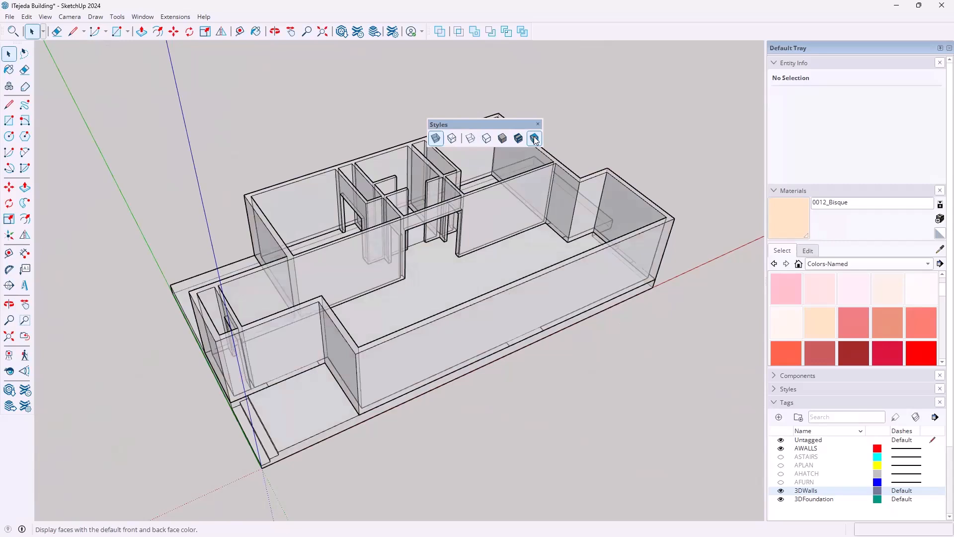
{"action": "left_click", "coordinate": [502, 139]}
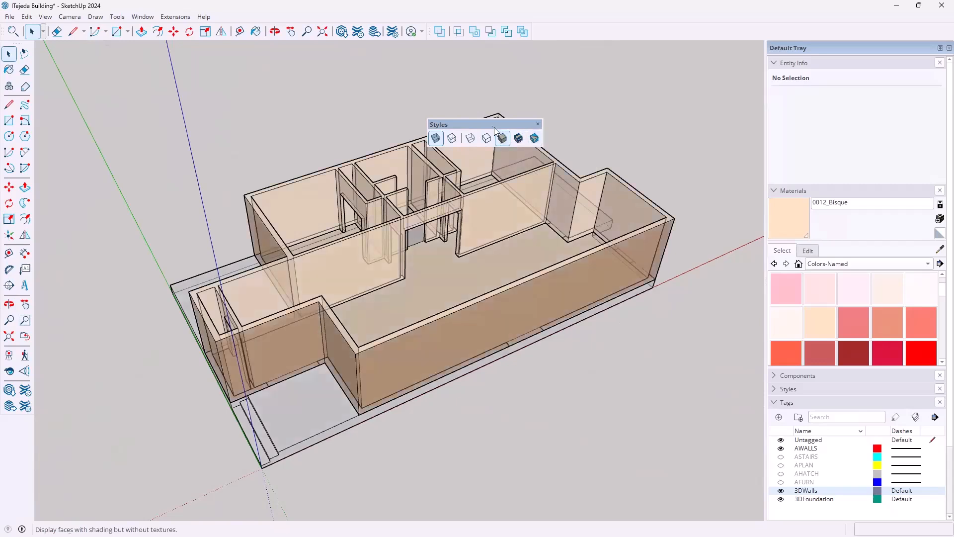
{"action": "left_click_drag", "start_coordinate": [505, 125], "coordinate": [589, 30]}
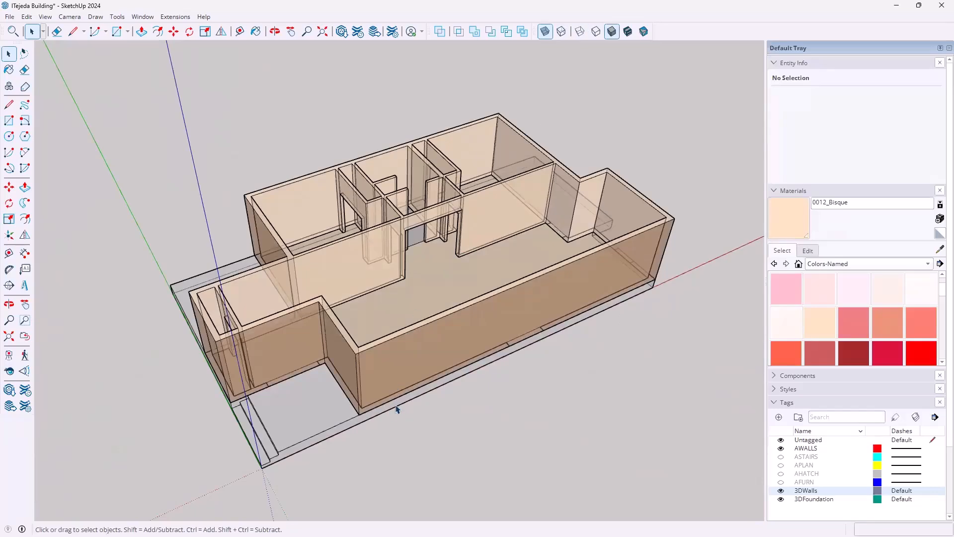
Measure the door opening's width between the two plan marks at the base of the recessed front wall
{"action": "middle_click_drag", "start_coordinate": [424, 434], "coordinate": [379, 412]}
{"action": "scroll", "coordinate": [379, 412], "scroll_direction": "up", "scroll_amount": 5}
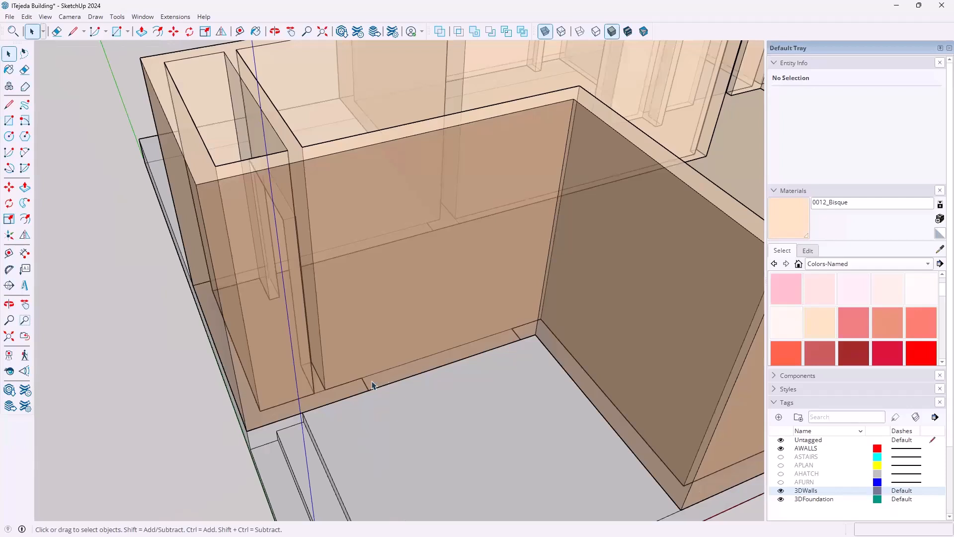
{"action": "scroll", "coordinate": [419, 380], "scroll_direction": "up", "scroll_amount": 4}
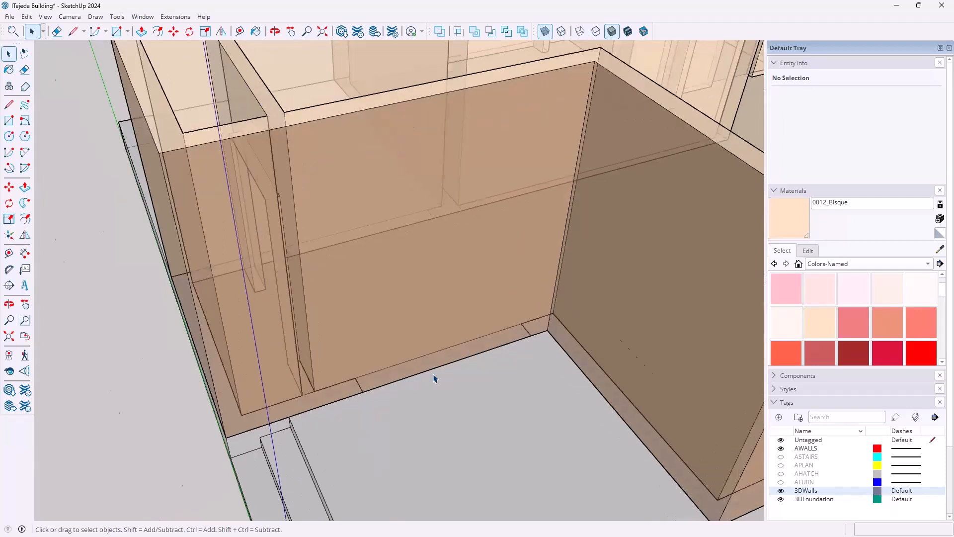
{"action": "left_click", "coordinate": [240, 32]}
{"action": "left_click", "coordinate": [341, 398]}
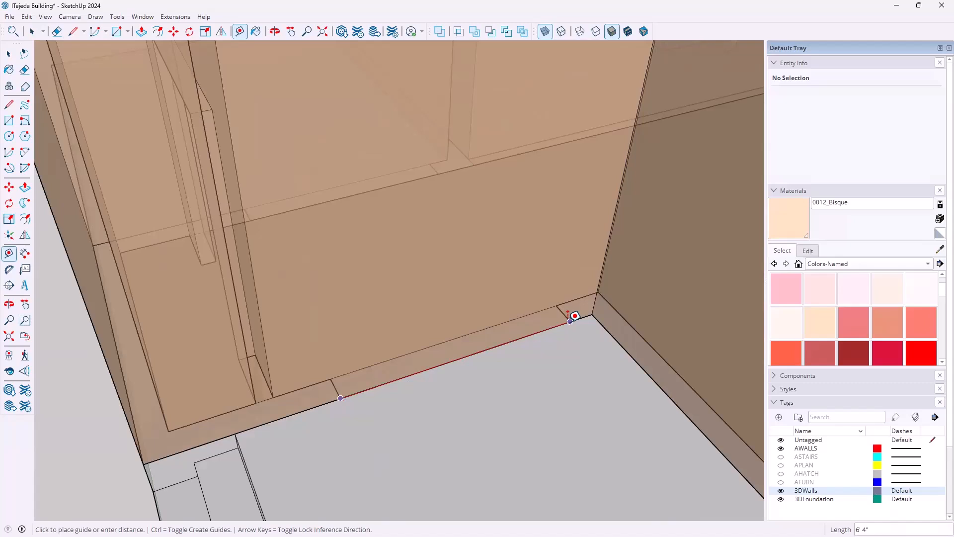
{"action": "key", "text": "Escape"}
{"action": "key", "text": "space"}
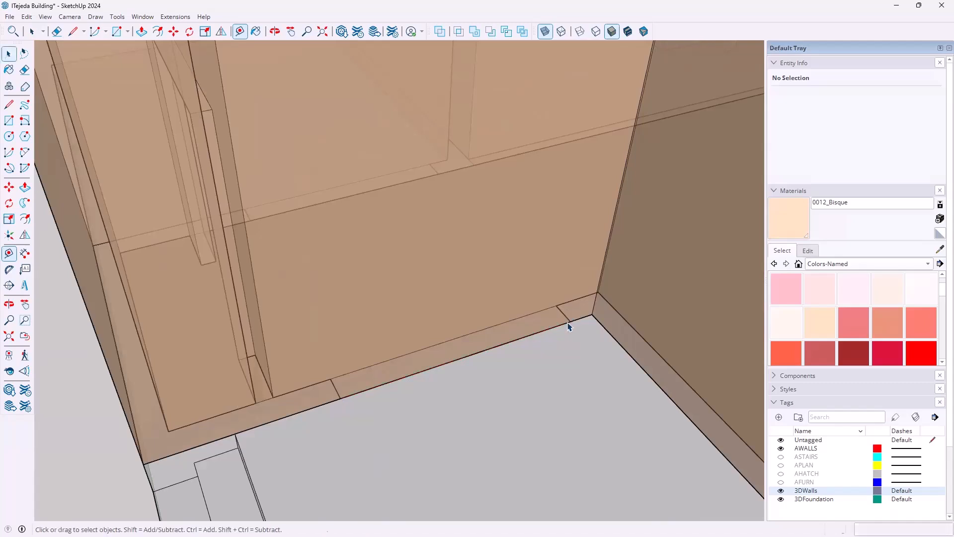
Hide the foundation by turning off the visibility of the 3DFoundation tag
{"action": "scroll", "coordinate": [568, 325], "scroll_direction": "down", "scroll_amount": 4}
{"action": "middle_click_drag", "start_coordinate": [473, 213], "coordinate": [329, 344]}
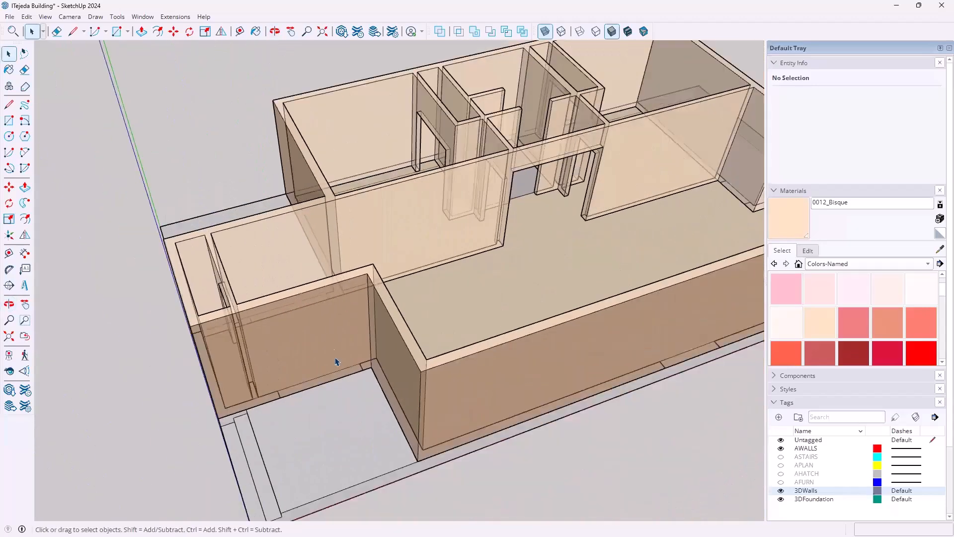
{"action": "middle_click_drag", "start_coordinate": [338, 386], "coordinate": [397, 339]}
{"action": "scroll", "coordinate": [396, 338], "scroll_direction": "up", "scroll_amount": 6}
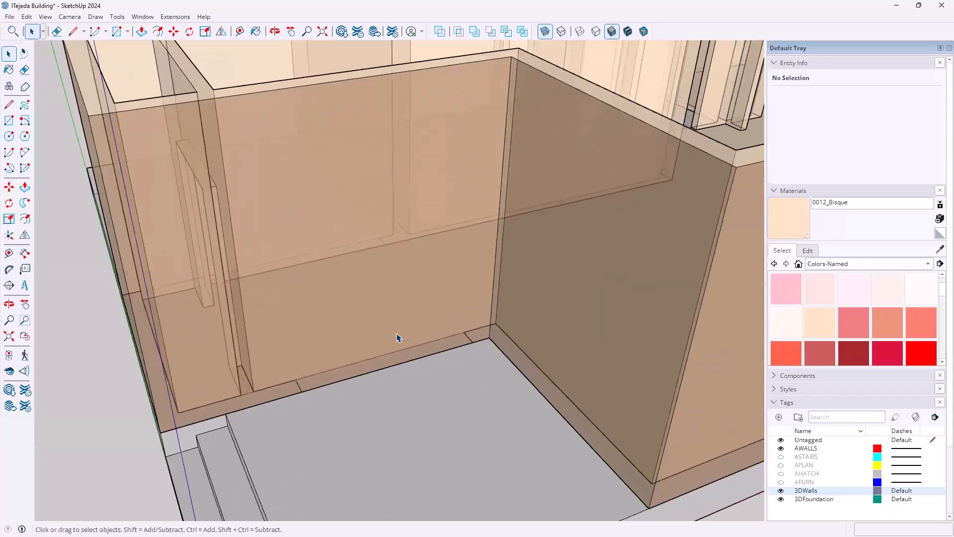
{"action": "left_click", "coordinate": [545, 32]}
{"action": "left_click", "coordinate": [780, 500]}
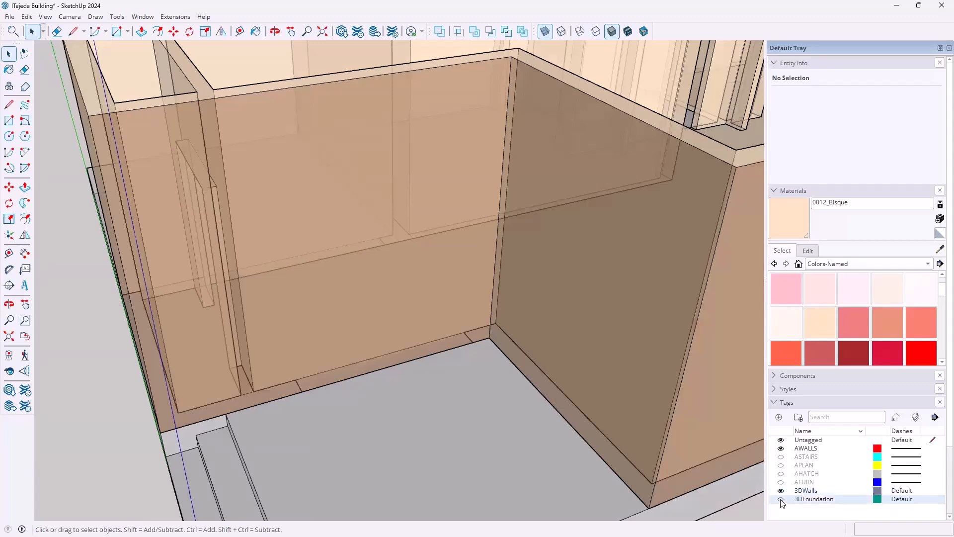
Switch the drawing axes off and on for comparison, and leave them hidden
{"action": "scroll", "coordinate": [437, 337], "scroll_direction": "down", "scroll_amount": 5}
{"action": "middle_click_drag", "start_coordinate": [437, 298], "coordinate": [459, 213]}
{"action": "scroll", "coordinate": [518, 330], "scroll_direction": "down", "scroll_amount": 3}
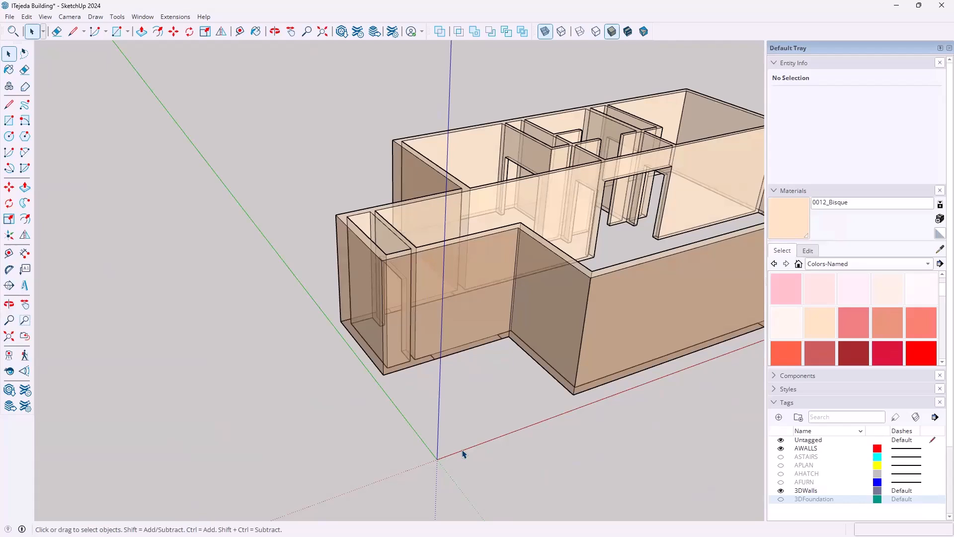
{"action": "left_click", "coordinate": [46, 17]}
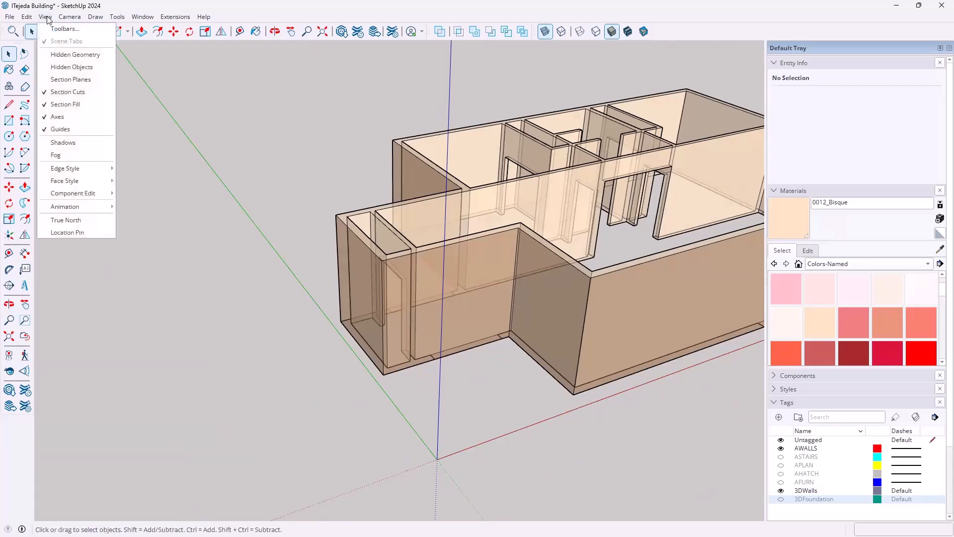
{"action": "left_click", "coordinate": [61, 116]}
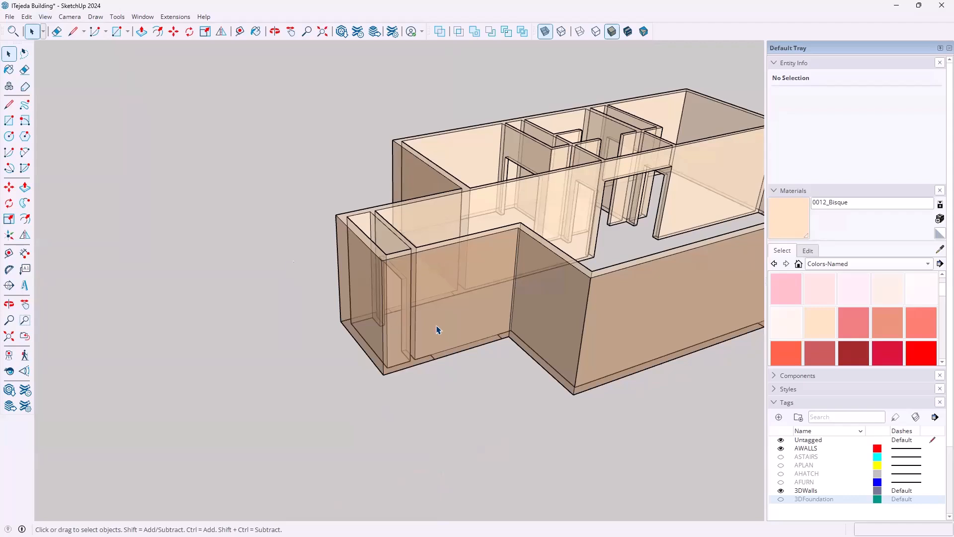
{"action": "left_click", "coordinate": [45, 17]}
{"action": "left_click", "coordinate": [45, 118]}
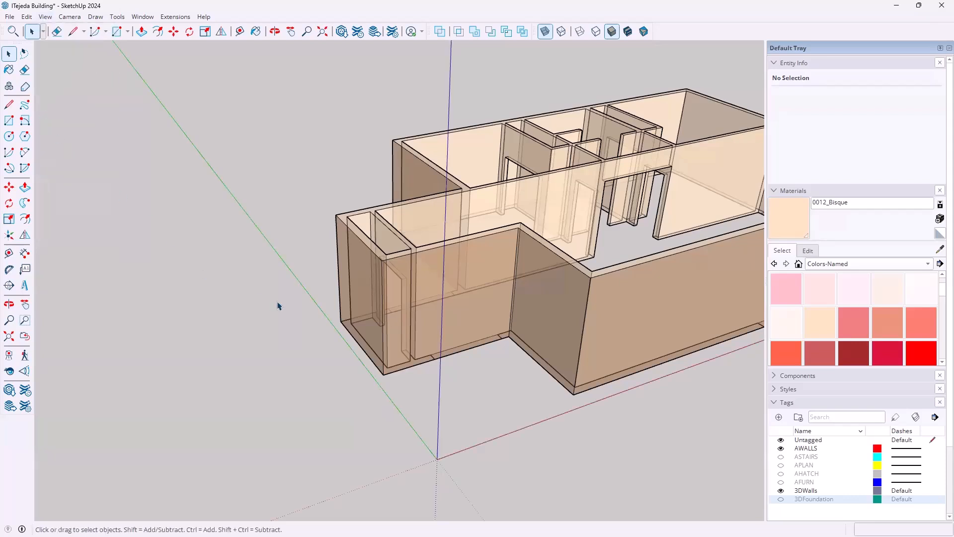
{"action": "left_click", "coordinate": [44, 18]}
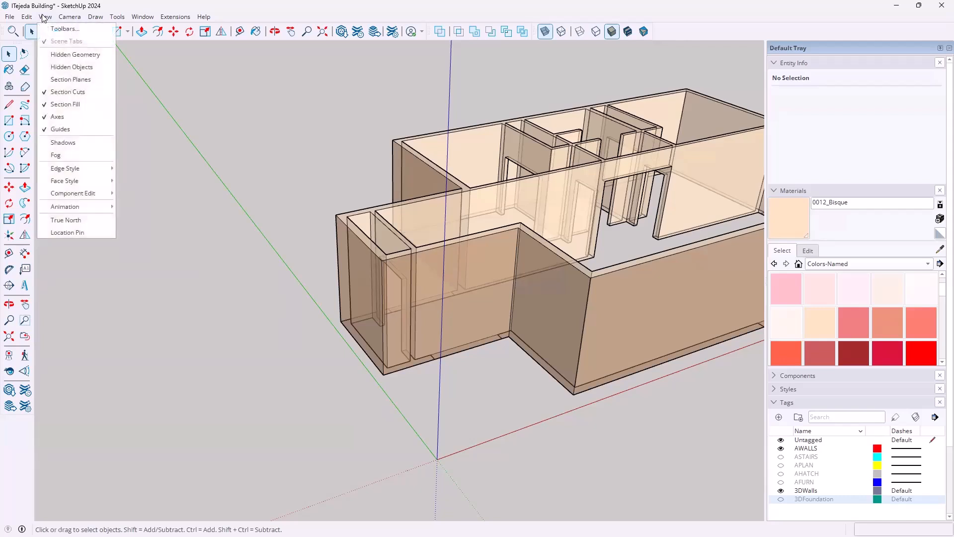
{"action": "left_click", "coordinate": [57, 120]}
Draw the three edges of a 6' 10" high door opening on the recessed front wall, starting and ending at the plan marks
{"action": "middle_click_drag", "start_coordinate": [512, 320], "coordinate": [444, 415]}
{"action": "scroll", "coordinate": [494, 351], "scroll_direction": "up", "scroll_amount": 5}
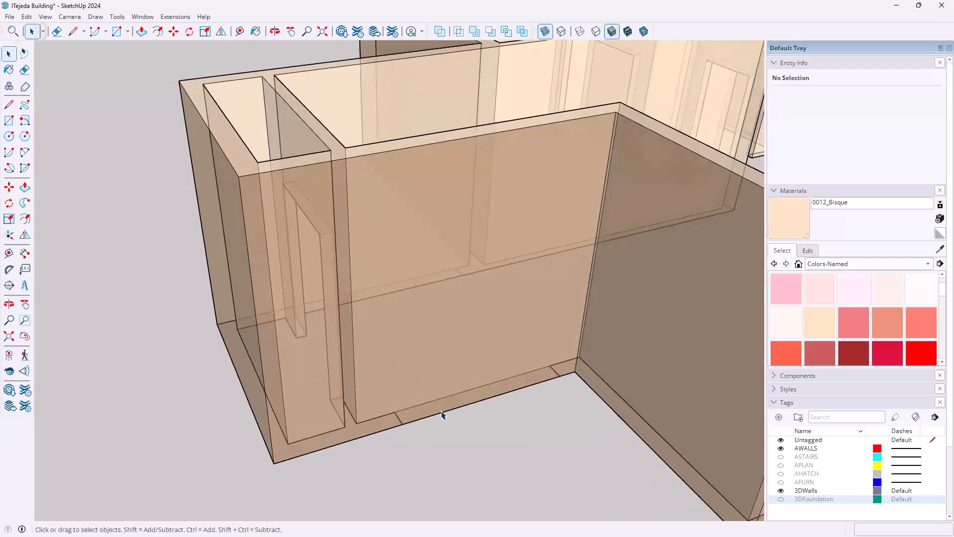
{"action": "key", "text": "l"}
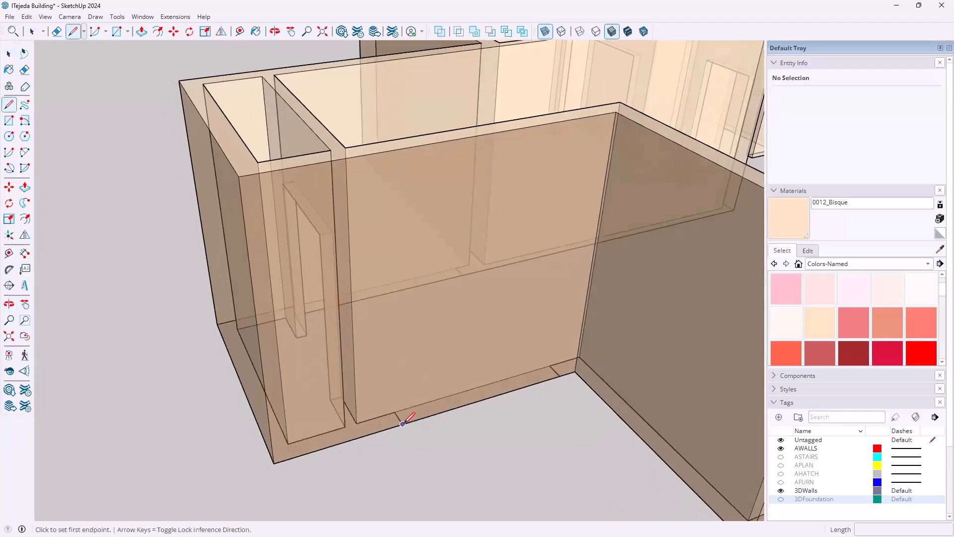
{"action": "left_click", "coordinate": [403, 424]}
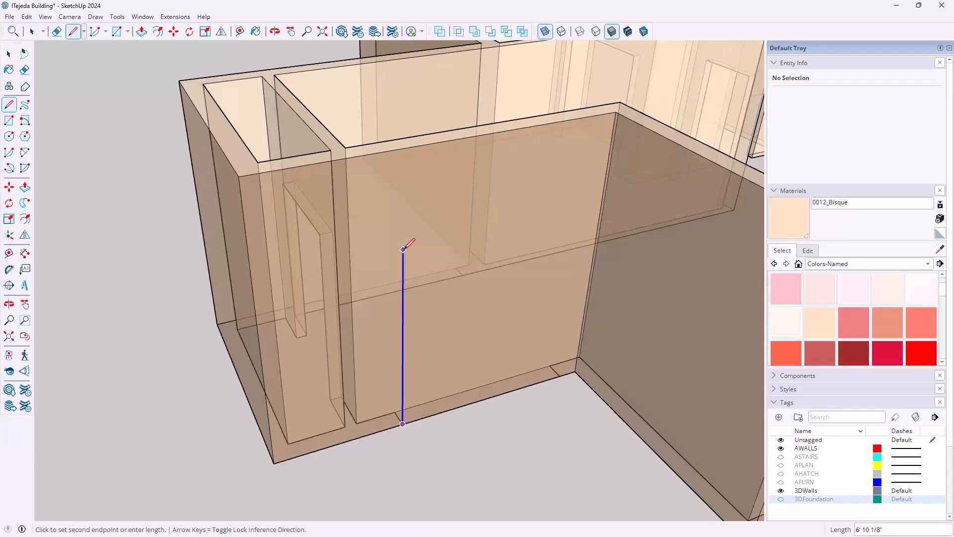
{"action": "type", "text": "6"}
{"action": "key", "text": "Return"}
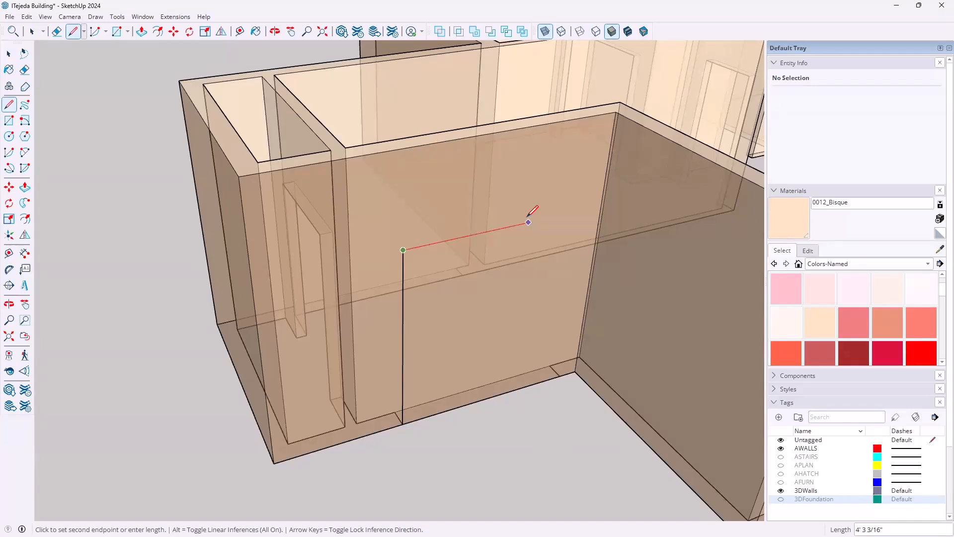
{"action": "key", "text": "Right"}
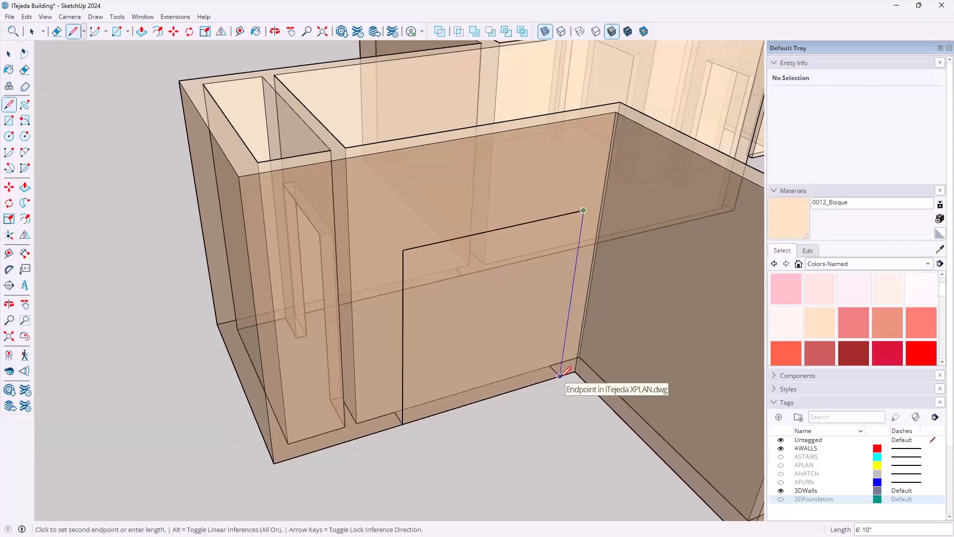
{"action": "left_click", "coordinate": [560, 376]}
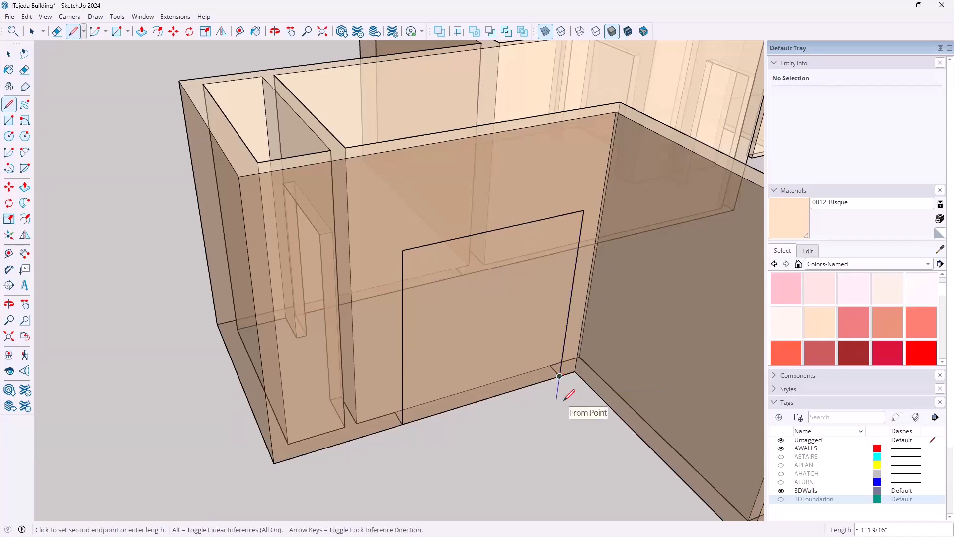
Select the three edges of the door outline and cut them from the model
{"action": "key", "text": "space"}
{"action": "left_click", "coordinate": [410, 252]}
{"action": "left_click", "coordinate": [414, 248]}
{"action": "left_click", "coordinate": [404, 264], "text": "shift"}
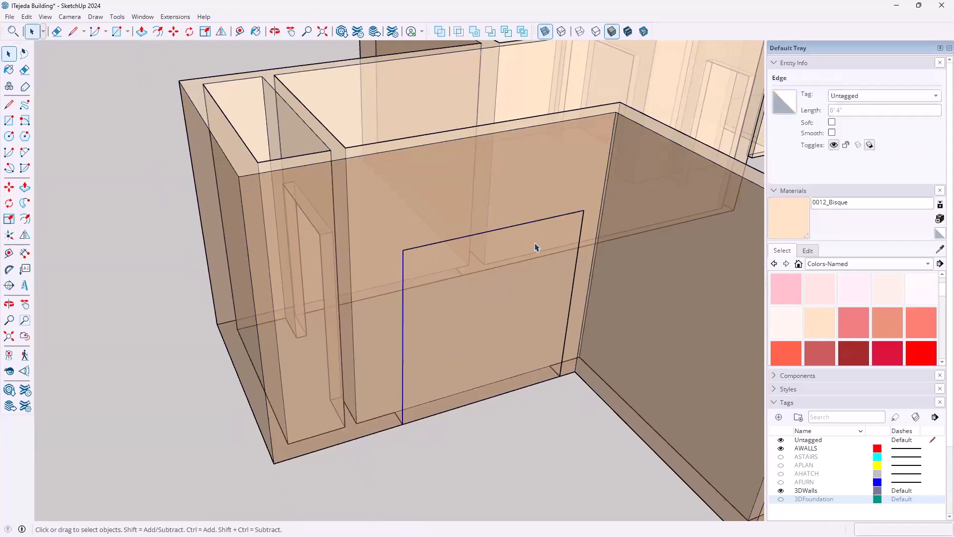
{"action": "left_click", "coordinate": [582, 230]}
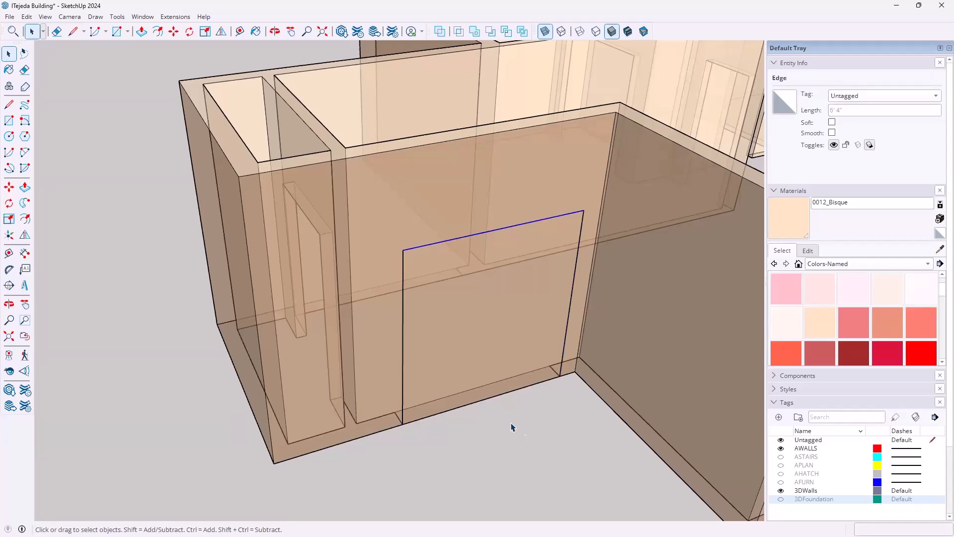
{"action": "middle_click_drag", "start_coordinate": [457, 330], "coordinate": [381, 324]}
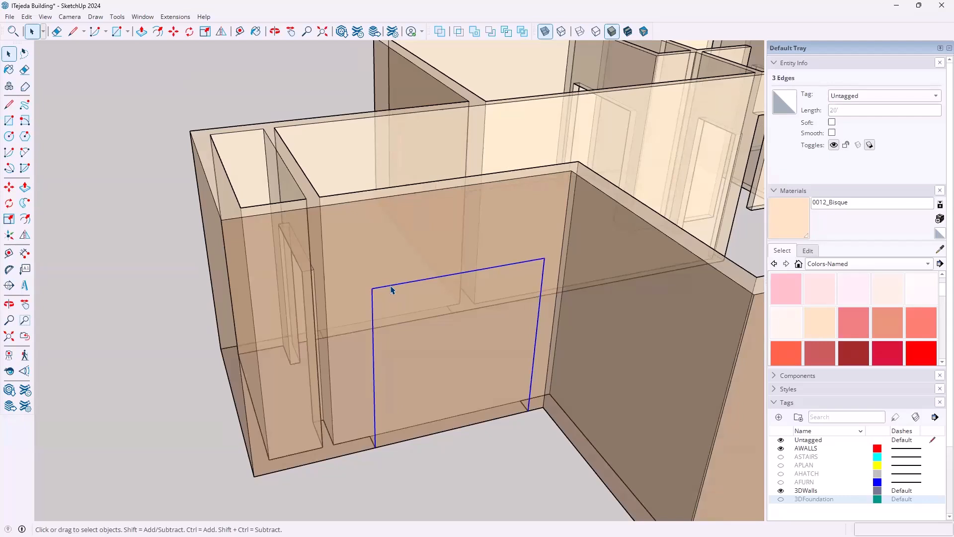
{"action": "left_click", "coordinate": [26, 16]}
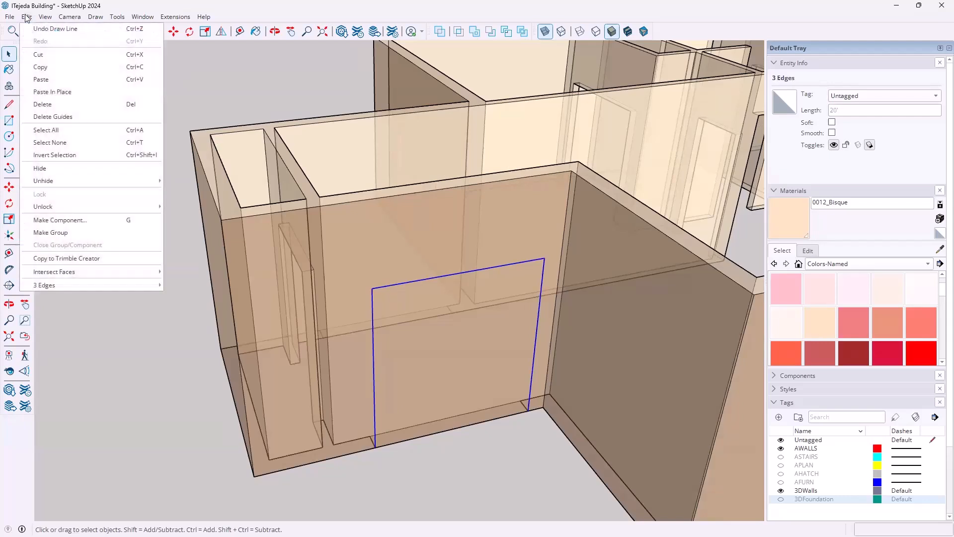
{"action": "left_click", "coordinate": [38, 54]}
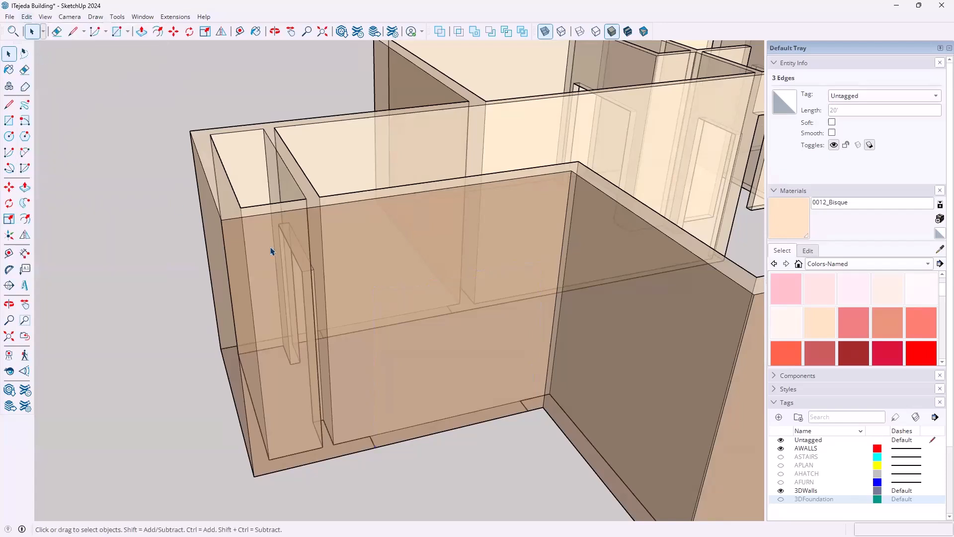
Open the 3D wall group for editing, paste the door outline in place, and check that it divides the wall face
{"action": "double_click", "coordinate": [374, 225]}
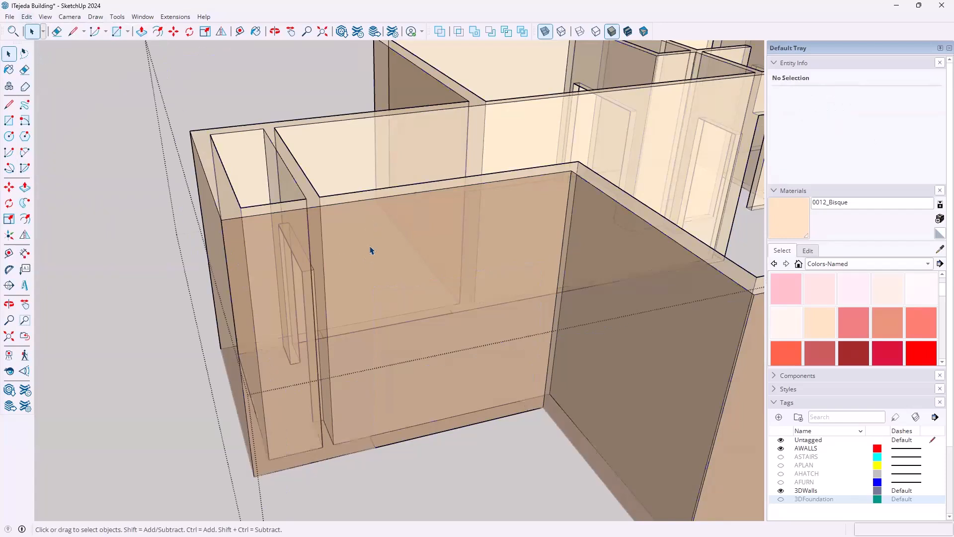
{"action": "left_click", "coordinate": [25, 18]}
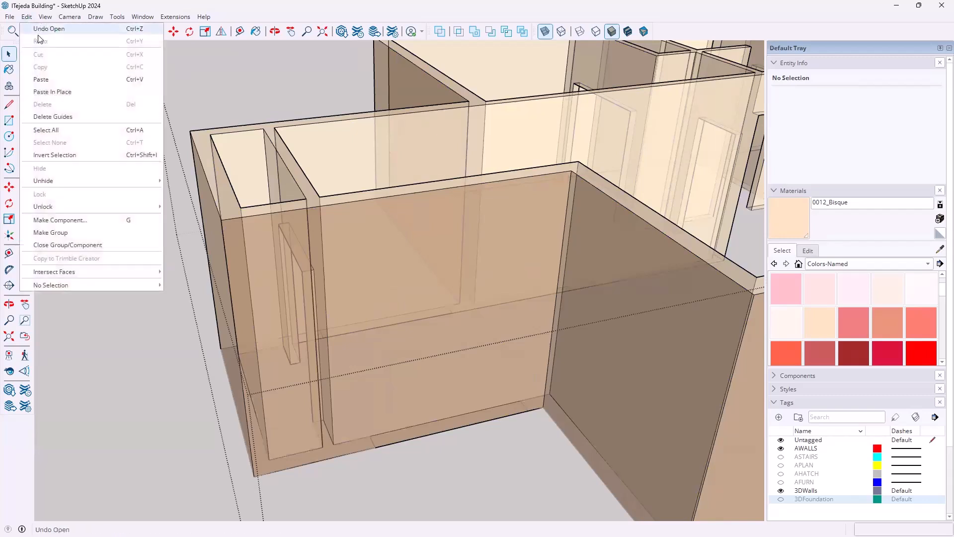
{"action": "left_click", "coordinate": [51, 92]}
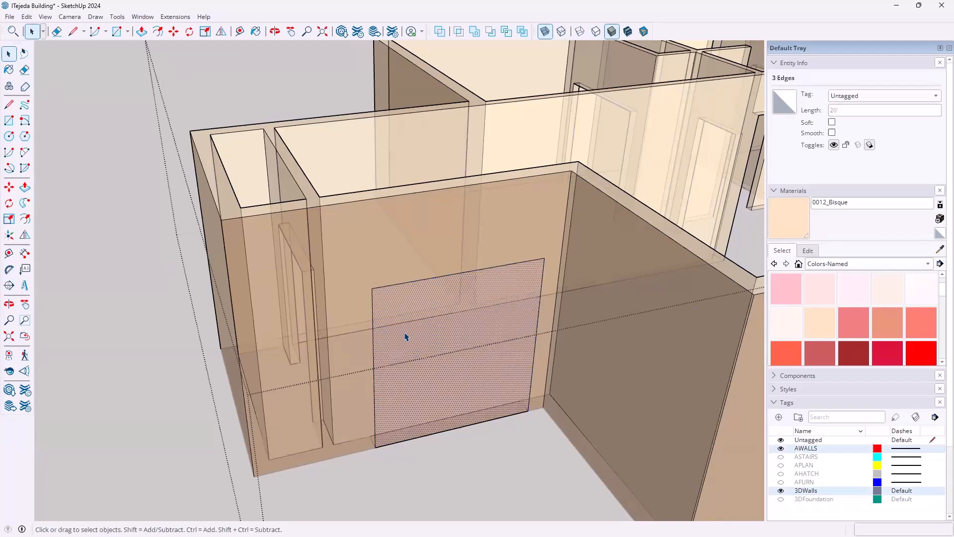
{"action": "left_click", "coordinate": [413, 347]}
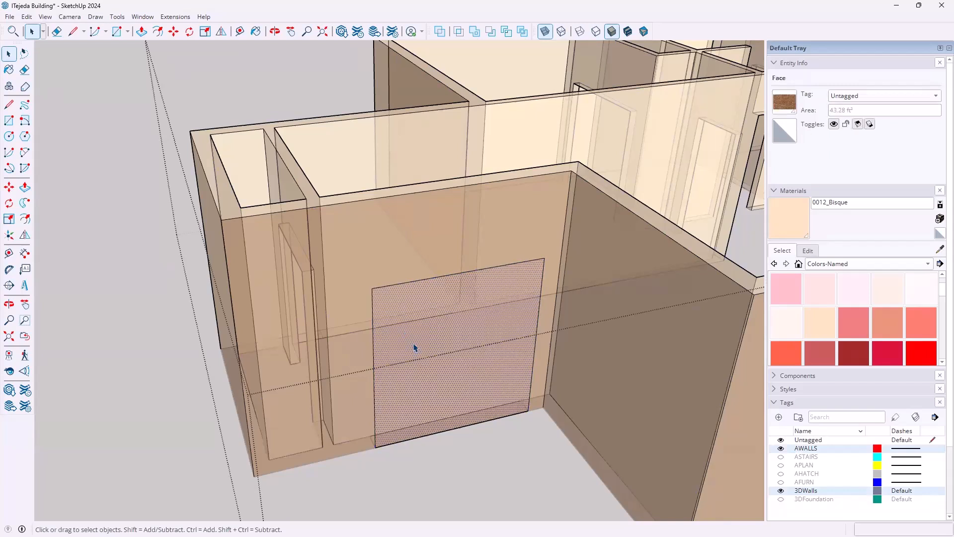
{"action": "left_click", "coordinate": [362, 255]}
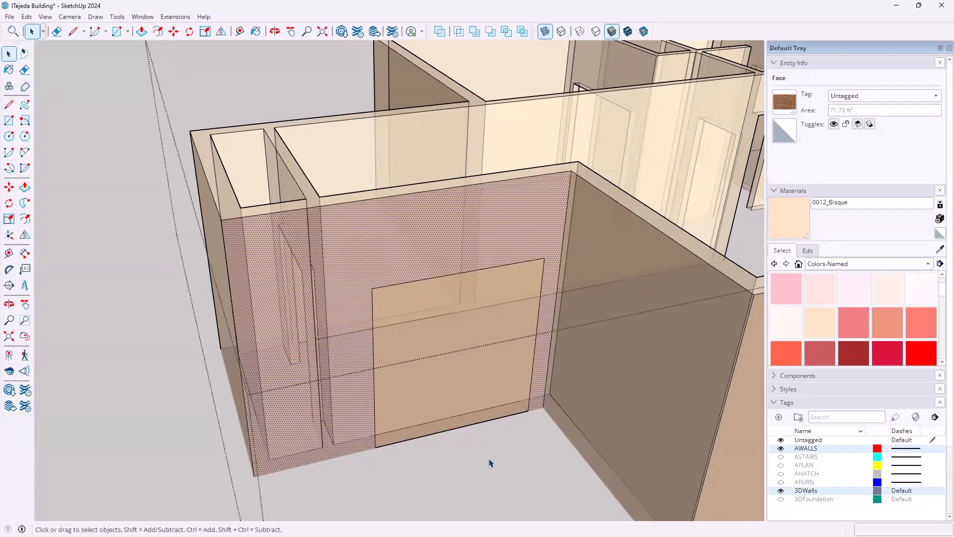
{"action": "left_click", "coordinate": [518, 469]}
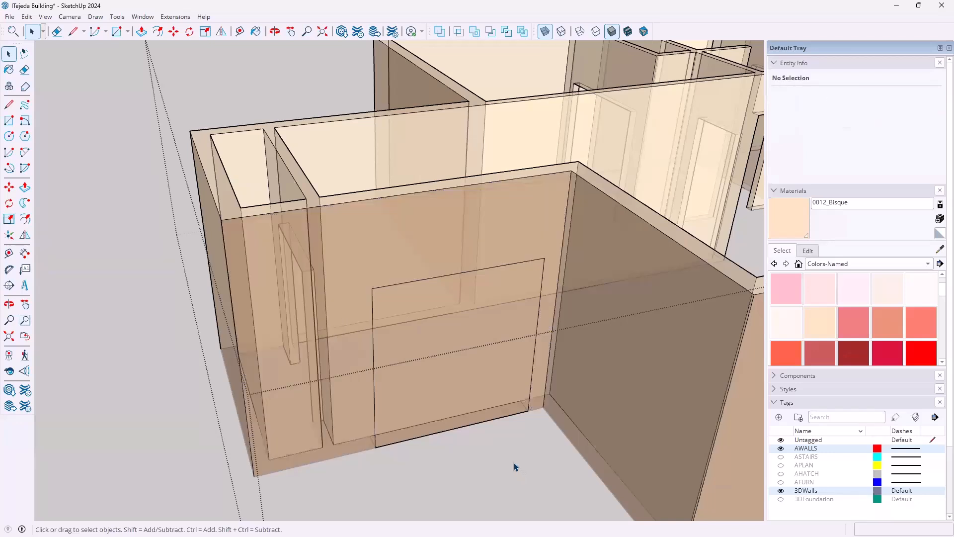
Push the door face on the recessed front wall 8" through the wall thickness to open the doorway
{"action": "key", "text": "p"}
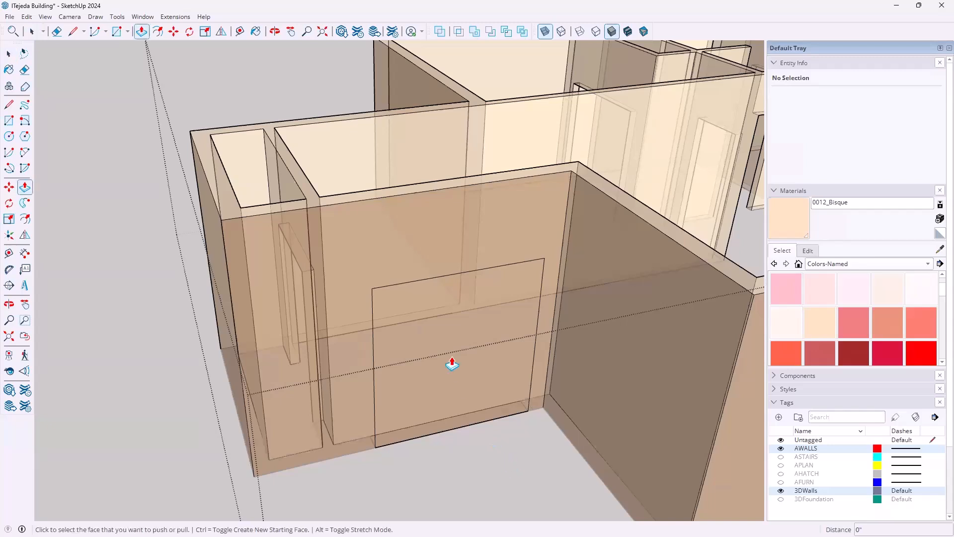
{"action": "left_click", "coordinate": [440, 348]}
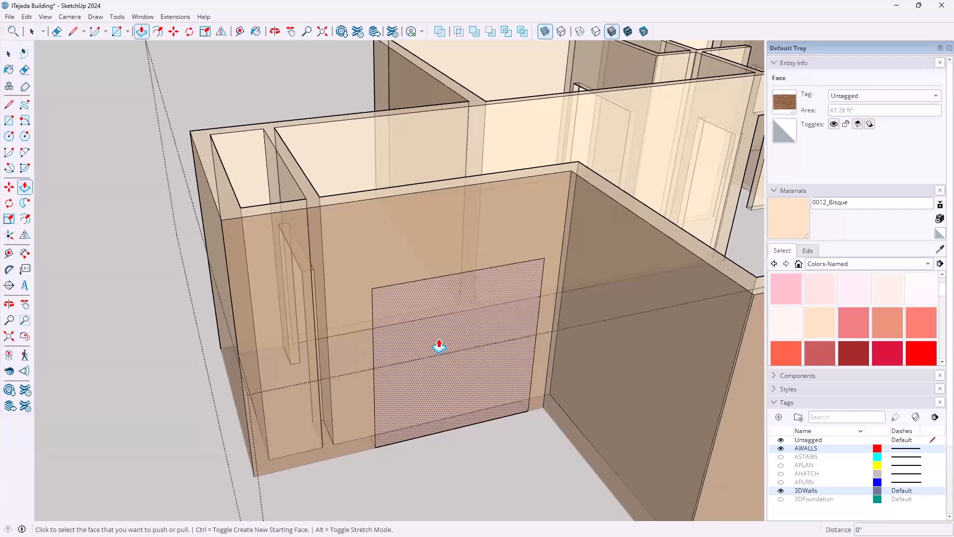
{"action": "left_click", "coordinate": [439, 348]}
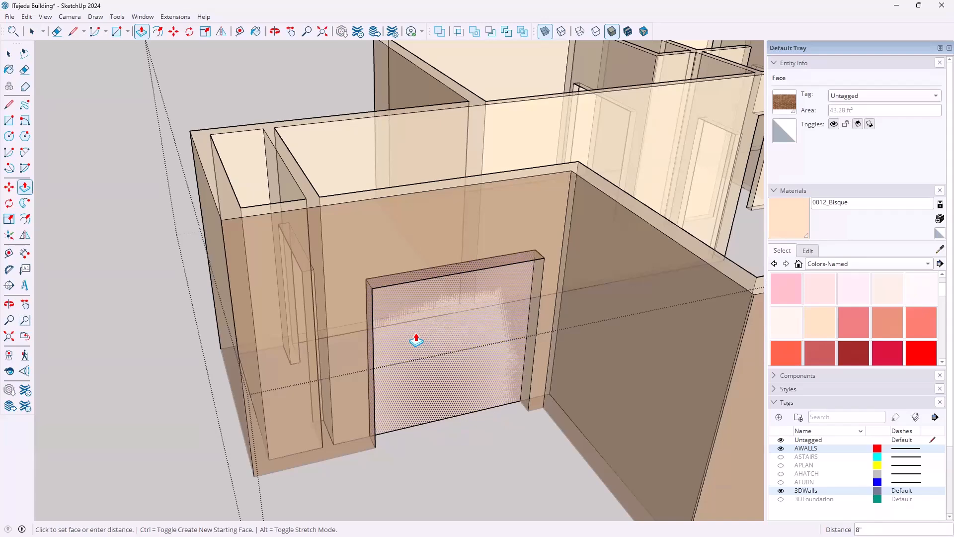
{"action": "left_click", "coordinate": [417, 340]}
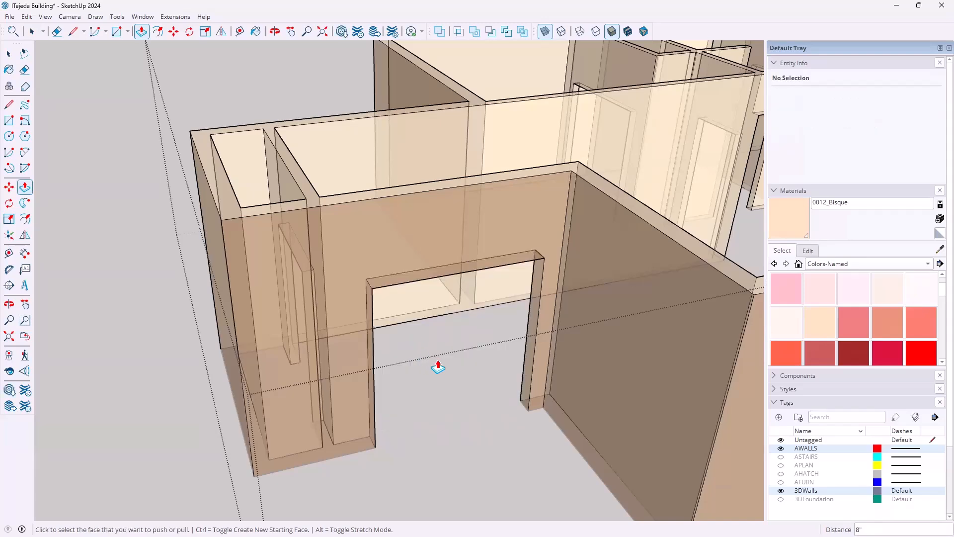
Draw a 6' 4" by 8" rectangle on the underside of the wall opposite the front entrance, between the plan's opening marks
{"action": "middle_click_drag", "start_coordinate": [391, 310], "coordinate": [412, 392]}
{"action": "scroll", "coordinate": [411, 392], "scroll_direction": "down", "scroll_amount": 4}
{"action": "middle_click_drag", "start_coordinate": [330, 266], "coordinate": [661, 333]}
{"action": "middle_click_drag", "start_coordinate": [304, 318], "coordinate": [686, 323]}
{"action": "middle_click_drag", "start_coordinate": [248, 348], "coordinate": [447, 142]}
{"action": "scroll", "coordinate": [468, 240], "scroll_direction": "up", "scroll_amount": 3}
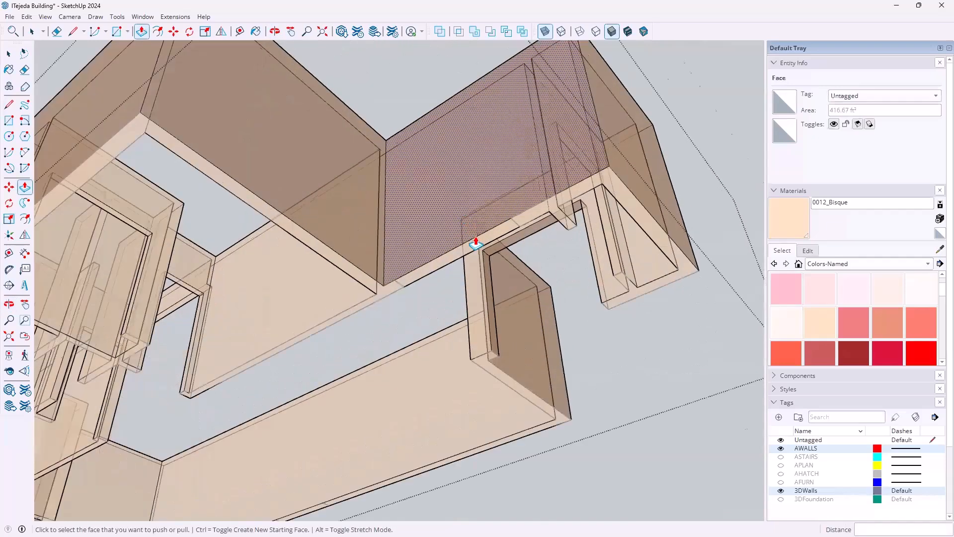
{"action": "middle_click_drag", "start_coordinate": [418, 283], "coordinate": [451, 255]}
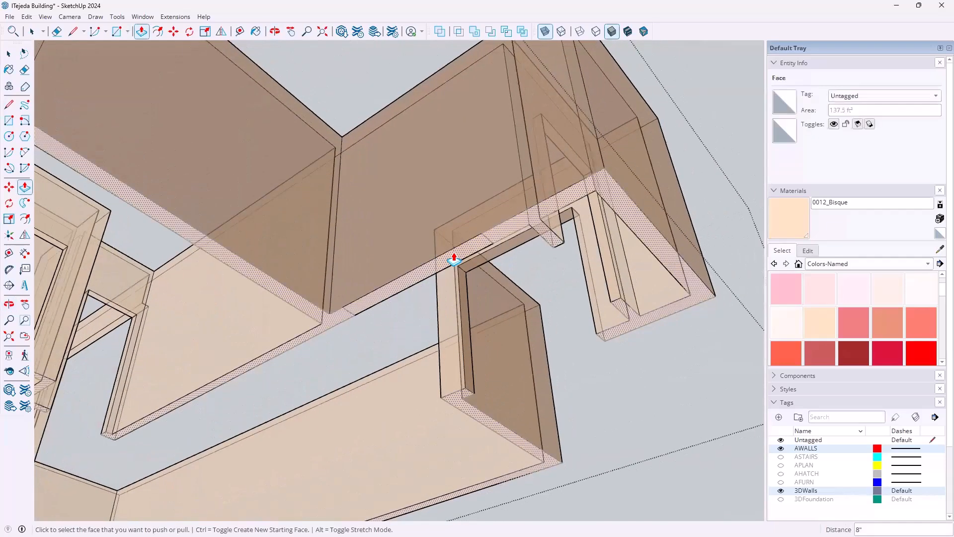
{"action": "key", "text": "r"}
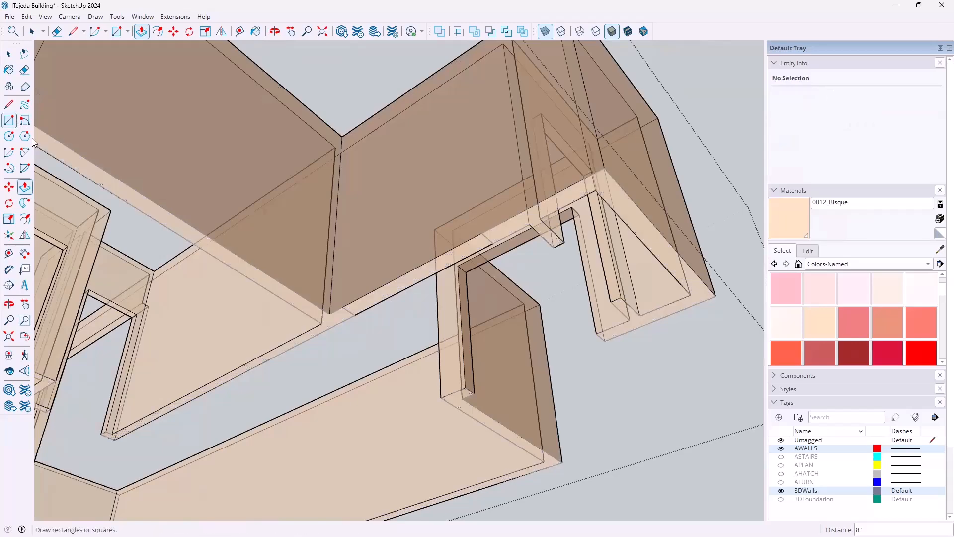
{"action": "left_click", "coordinate": [342, 307]}
{"action": "middle_click_drag", "start_coordinate": [496, 251], "coordinate": [460, 209]}
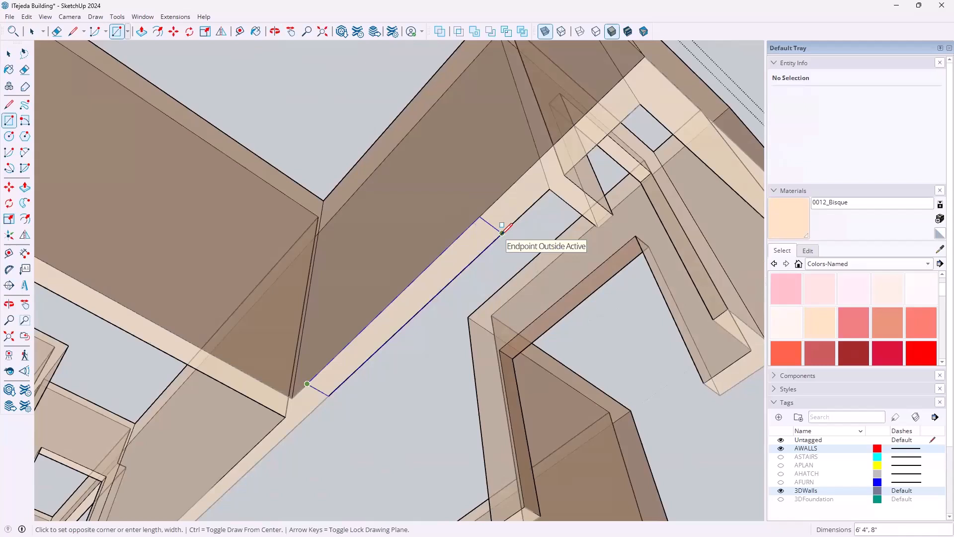
{"action": "left_click", "coordinate": [502, 232]}
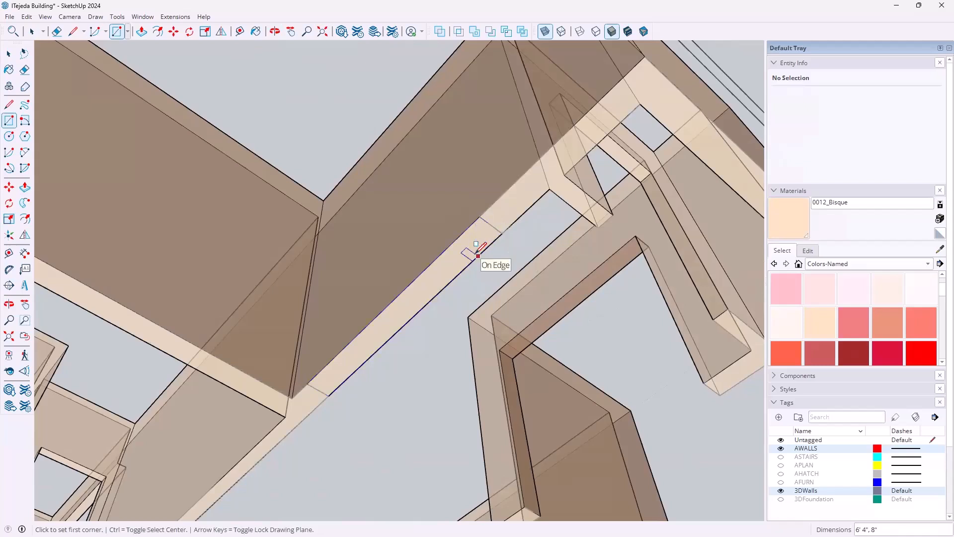
Push the rectangle on the wall's underside up 6' 10", matching the head height of the front entrance opening
{"action": "key", "text": "space"}
{"action": "left_click", "coordinate": [452, 262]}
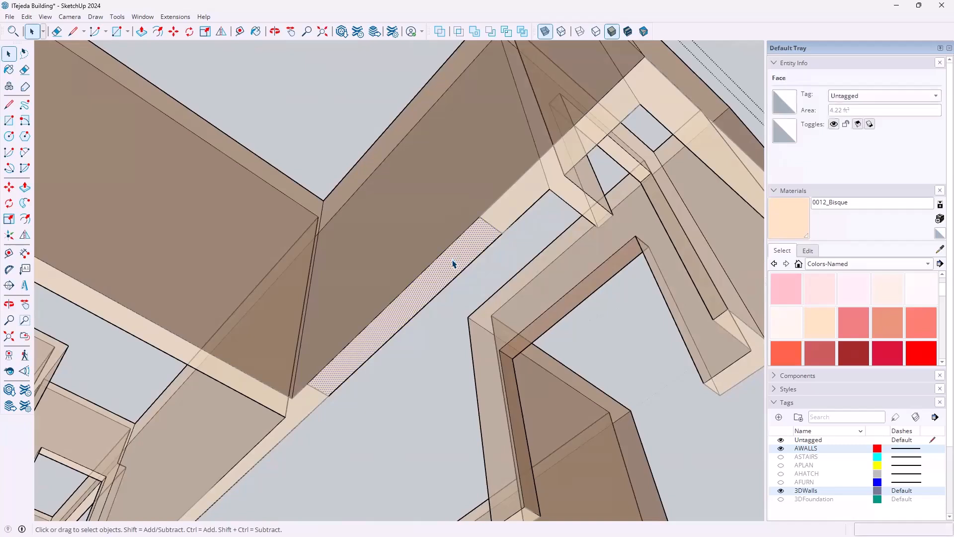
{"action": "key", "text": "p"}
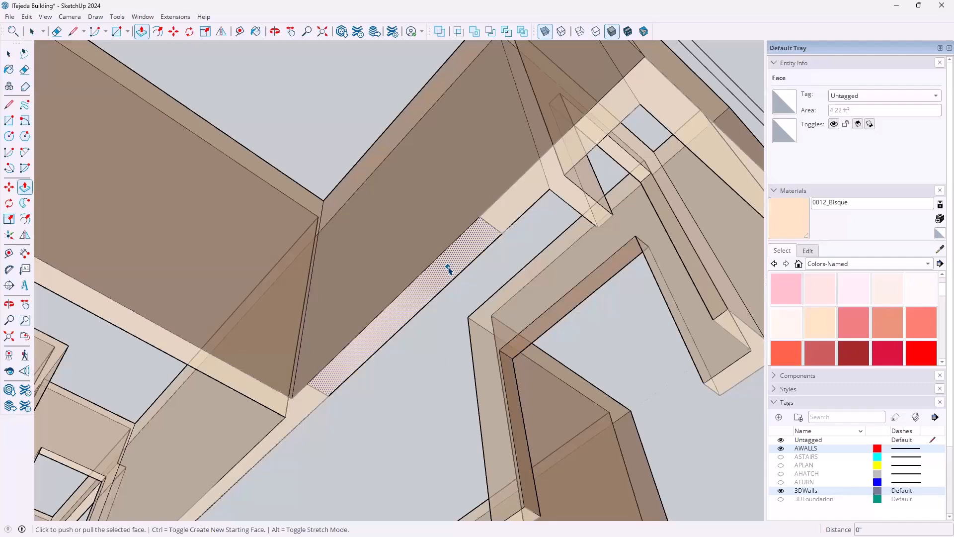
{"action": "left_click", "coordinate": [448, 266]}
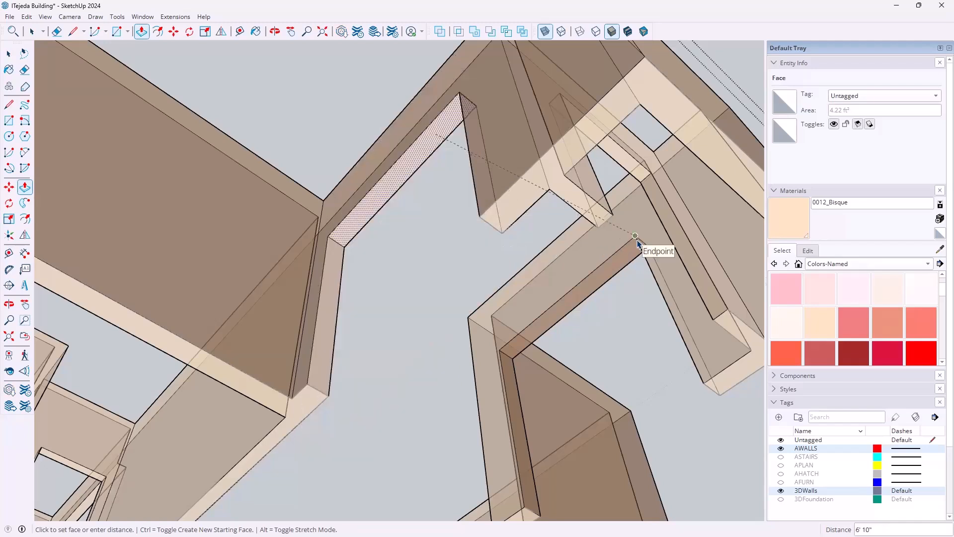
{"action": "middle_click_drag", "start_coordinate": [597, 240], "coordinate": [620, 254]}
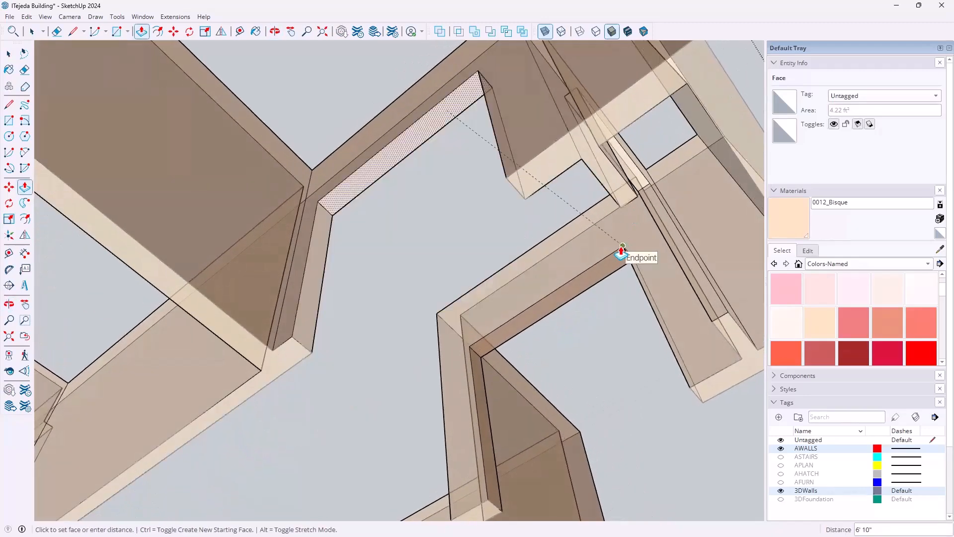
{"action": "left_click", "coordinate": [623, 248]}
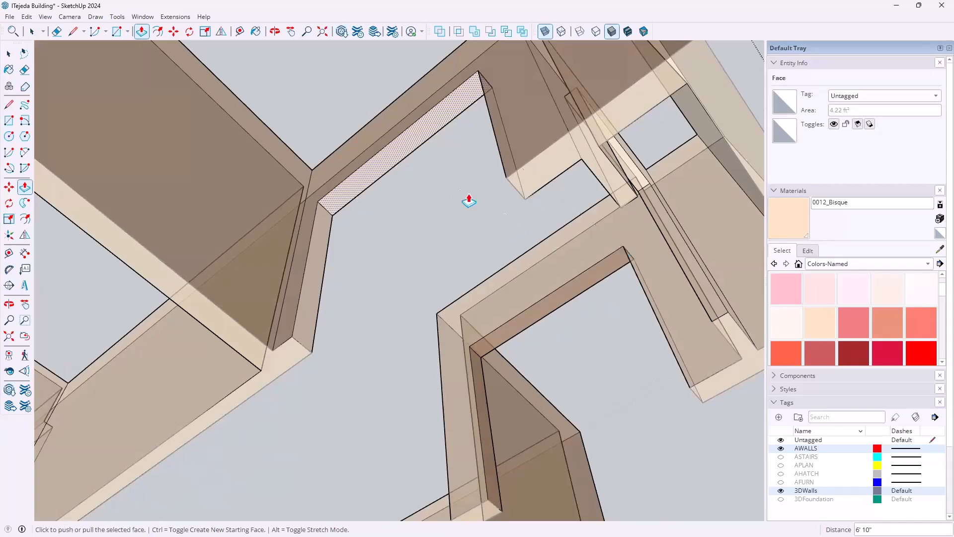
Draw two 8" lines across the underside of the short wall beside the far-end jog, at the plan's door opening marks
{"action": "middle_click_drag", "start_coordinate": [445, 181], "coordinate": [362, 447]}
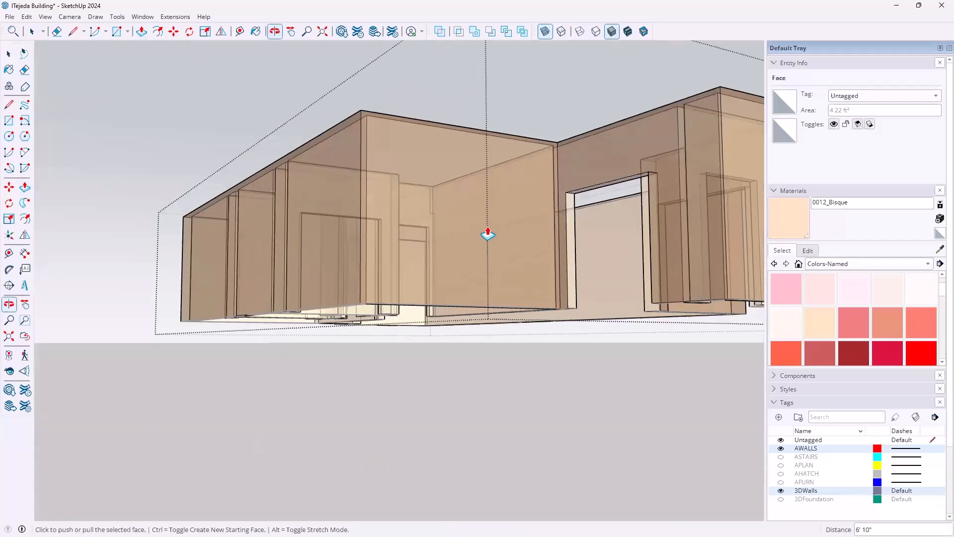
{"action": "scroll", "coordinate": [488, 234], "scroll_direction": "down", "scroll_amount": 3}
{"action": "middle_click_drag", "start_coordinate": [467, 267], "coordinate": [509, 262]}
{"action": "scroll", "coordinate": [508, 262], "scroll_direction": "up", "scroll_amount": 6}
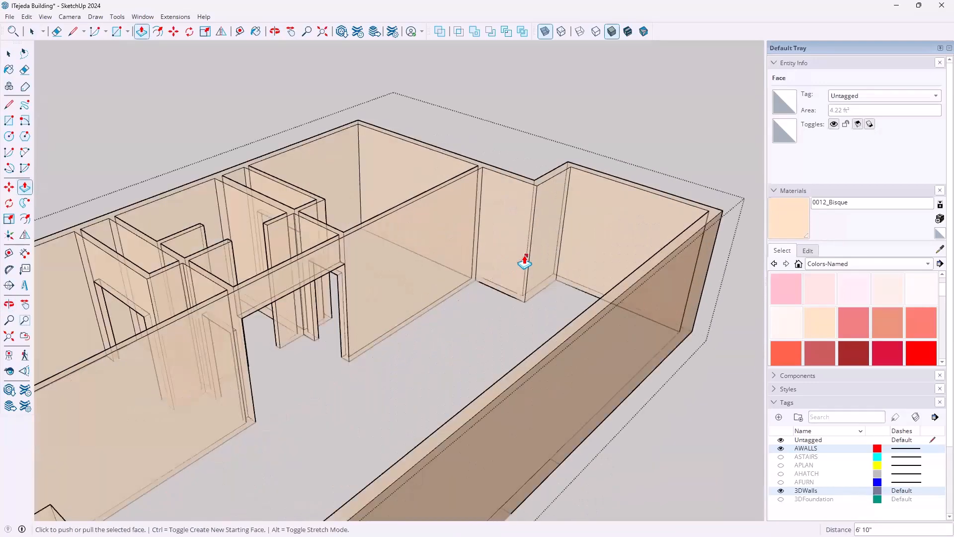
{"action": "scroll", "coordinate": [507, 283], "scroll_direction": "up", "scroll_amount": 3}
{"action": "middle_click_drag", "start_coordinate": [498, 313], "coordinate": [242, 370]}
{"action": "scroll", "coordinate": [243, 370], "scroll_direction": "down", "scroll_amount": 2}
{"action": "middle_click_drag", "start_coordinate": [535, 428], "coordinate": [293, 213]}
{"action": "scroll", "coordinate": [294, 214], "scroll_direction": "up", "scroll_amount": 6}
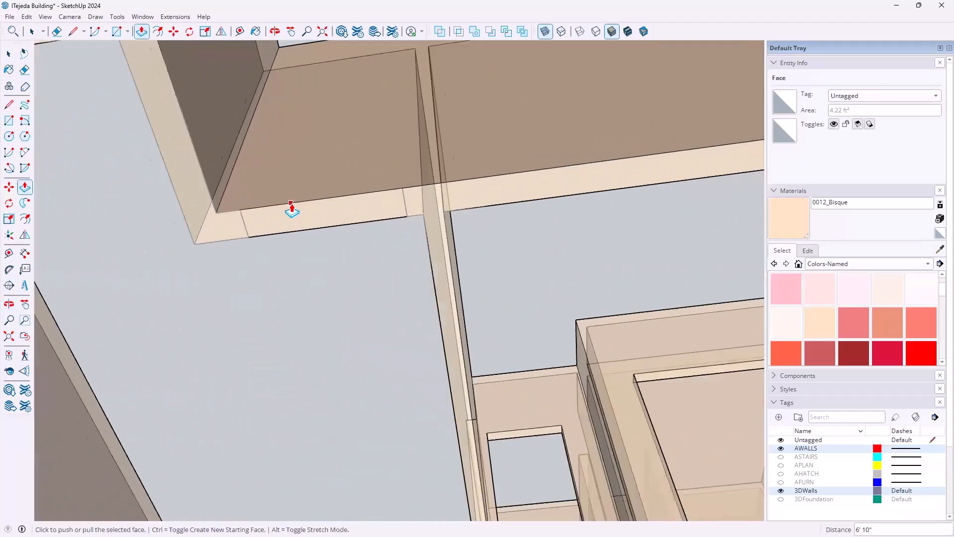
{"action": "scroll", "coordinate": [292, 218], "scroll_direction": "up", "scroll_amount": 2}
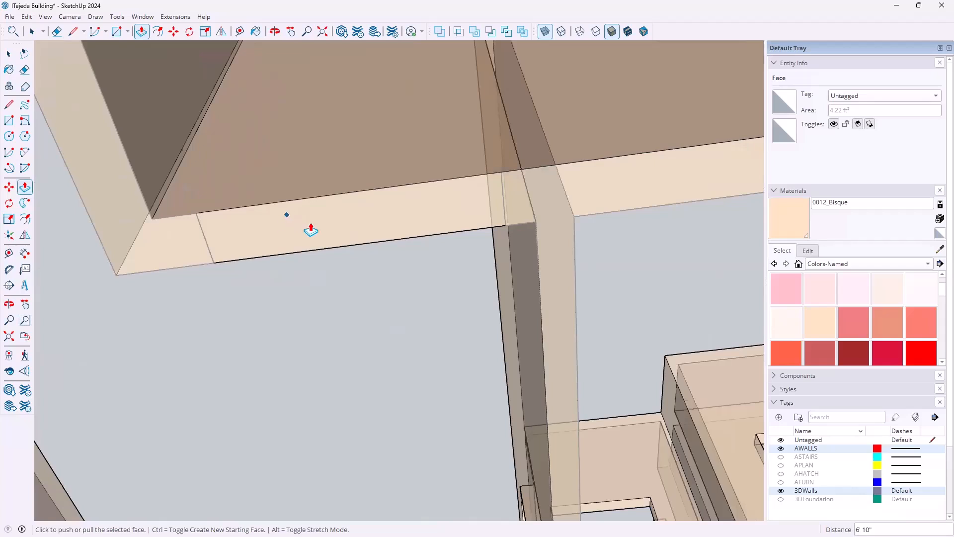
{"action": "middle_click_drag", "start_coordinate": [455, 215], "coordinate": [372, 214]}
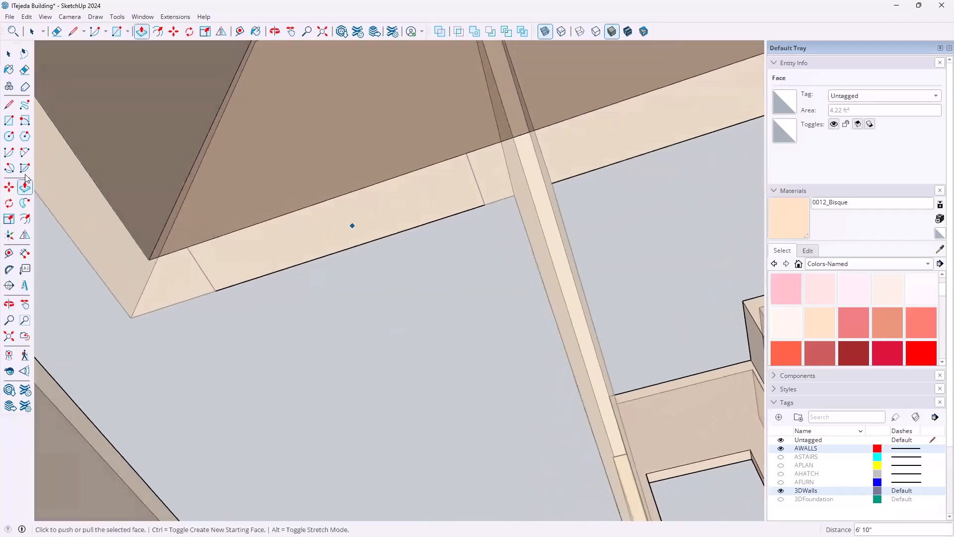
{"action": "left_click", "coordinate": [9, 104]}
{"action": "left_click", "coordinate": [192, 245]}
{"action": "left_click", "coordinate": [216, 290]}
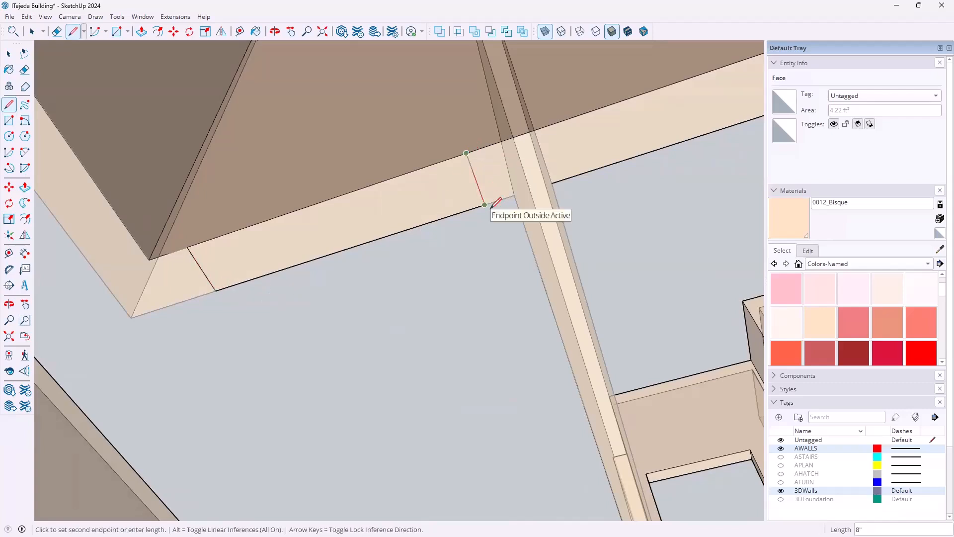
Push the face between the two lines up 6' 10" to the head height of an existing opening
{"action": "key", "text": "space"}
{"action": "left_click", "coordinate": [421, 204]}
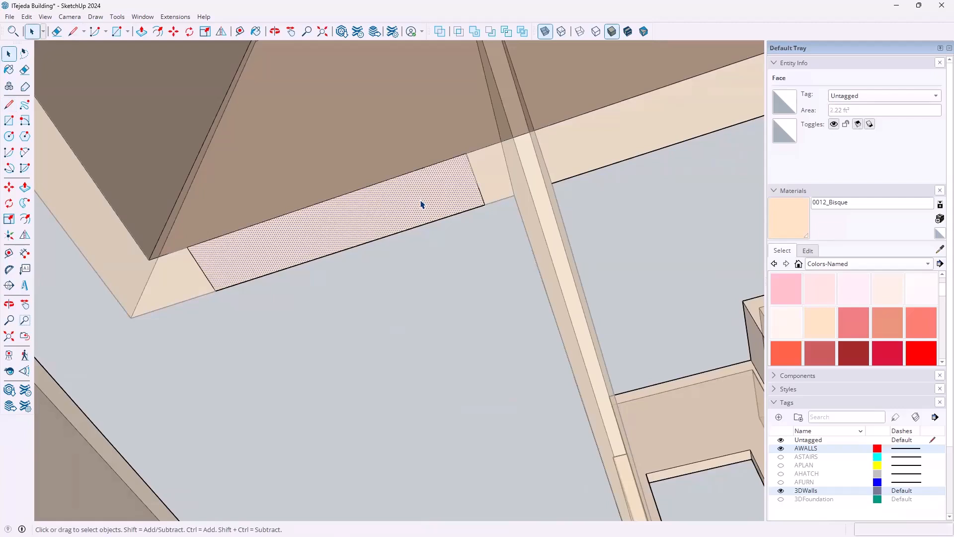
{"action": "scroll", "coordinate": [421, 204], "scroll_direction": "down", "scroll_amount": 2}
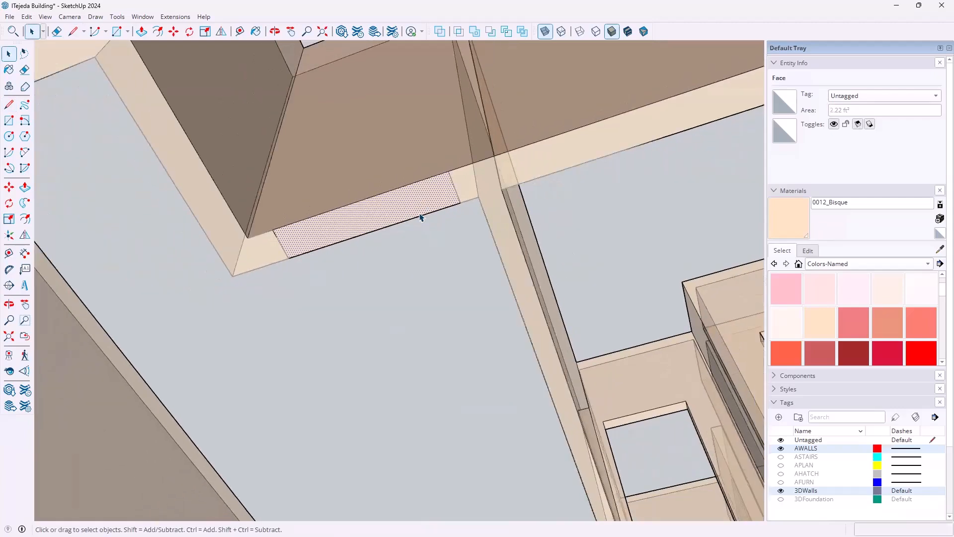
{"action": "middle_click_drag", "start_coordinate": [376, 183], "coordinate": [383, 219]}
{"action": "key", "text": "p"}
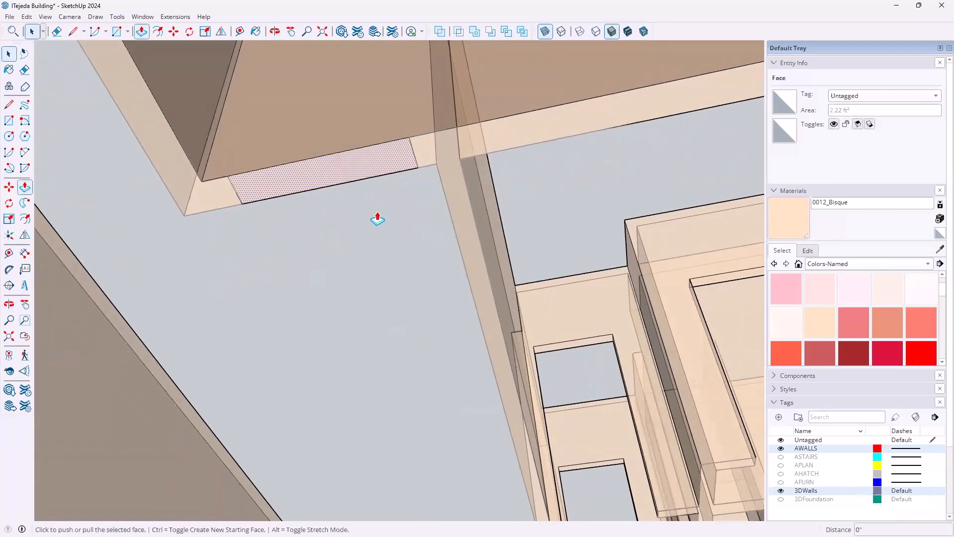
{"action": "left_click", "coordinate": [322, 173]}
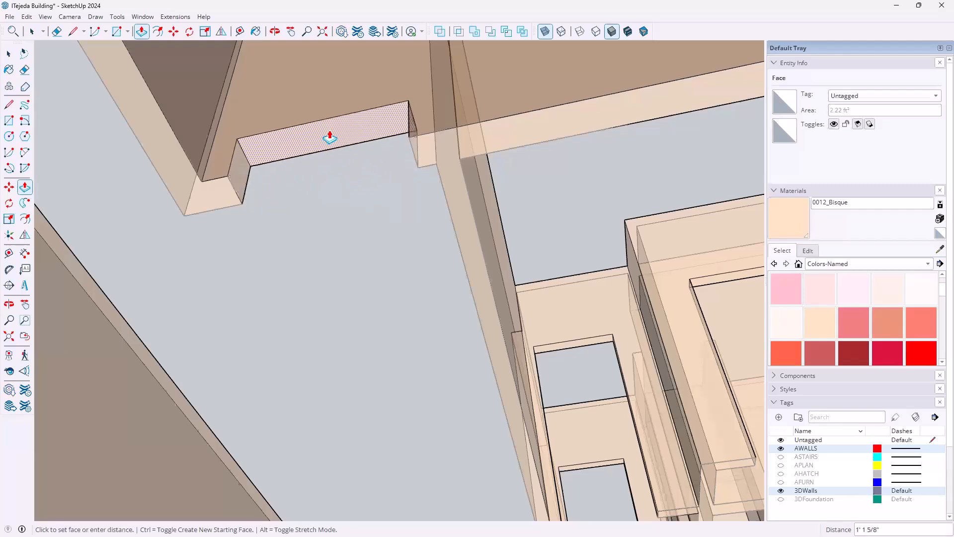
{"action": "scroll", "coordinate": [330, 139], "scroll_direction": "down", "scroll_amount": 5}
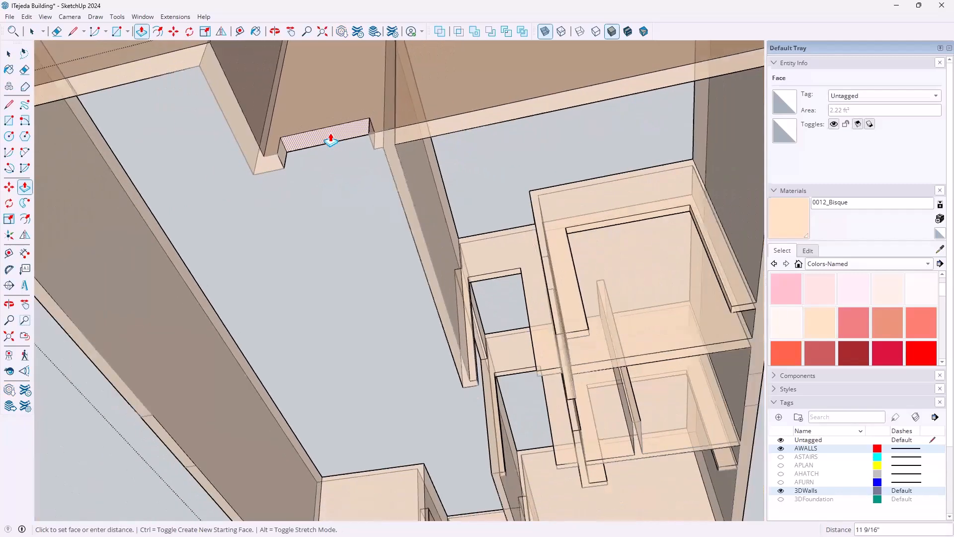
{"action": "mouse_move", "coordinate": [330, 141]}
{"action": "middle_mouse_down"}
{"action": "mouse_move", "coordinate": [305, 106]}
{"action": "mouse_move", "coordinate": [277, 117]}
{"action": "mouse_move", "coordinate": [275, 131]}
{"action": "mouse_move", "coordinate": [323, 164]}
{"action": "mouse_move", "coordinate": [403, 155]}
{"action": "mouse_move", "coordinate": [365, 143]}
{"action": "mouse_move", "coordinate": [352, 162]}
{"action": "middle_mouse_up"}
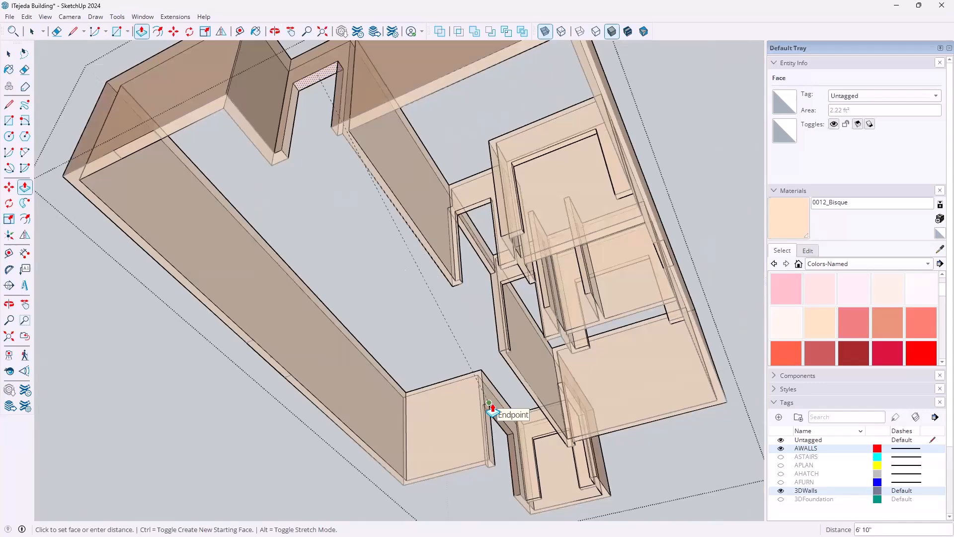
{"action": "left_click", "coordinate": [491, 408]}
Inspect the new door openings and the opening mark under the long outer wall, and close the 3D wall group
{"action": "middle_click_drag", "start_coordinate": [309, 144], "coordinate": [494, 420]}
{"action": "scroll", "coordinate": [470, 383], "scroll_direction": "down", "scroll_amount": 5}
{"action": "middle_click_drag", "start_coordinate": [317, 294], "coordinate": [540, 372]}
{"action": "middle_click_drag", "start_coordinate": [388, 366], "coordinate": [529, 352]}
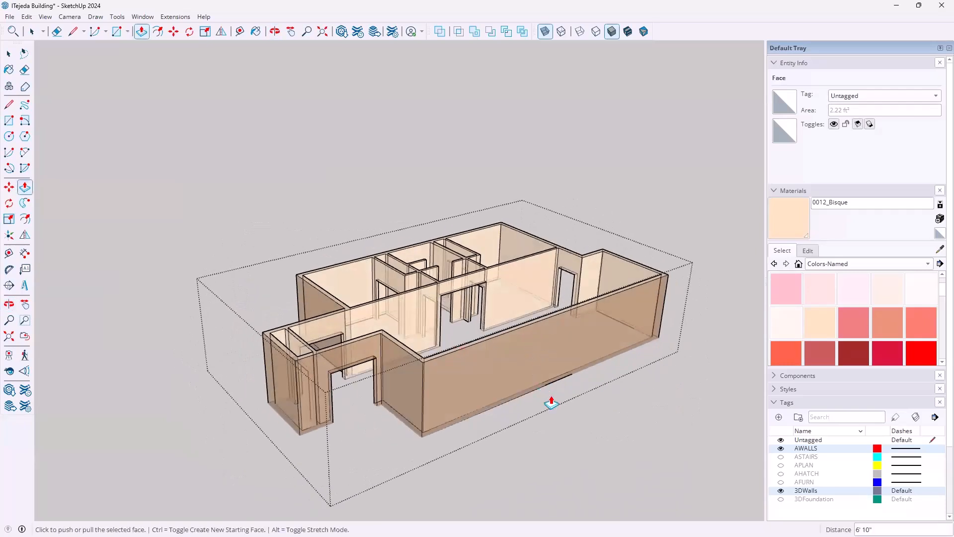
{"action": "key", "text": "space"}
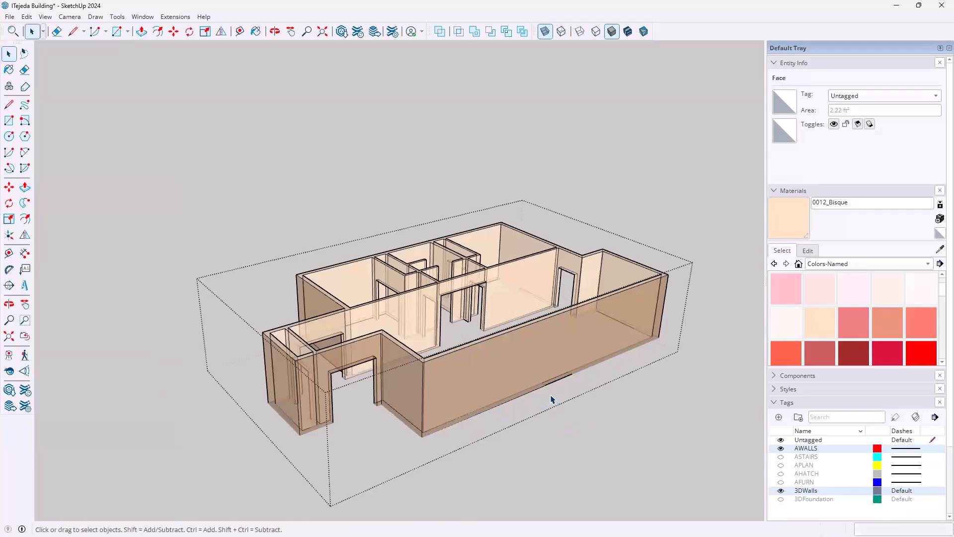
{"action": "scroll", "coordinate": [551, 399], "scroll_direction": "up", "scroll_amount": 4}
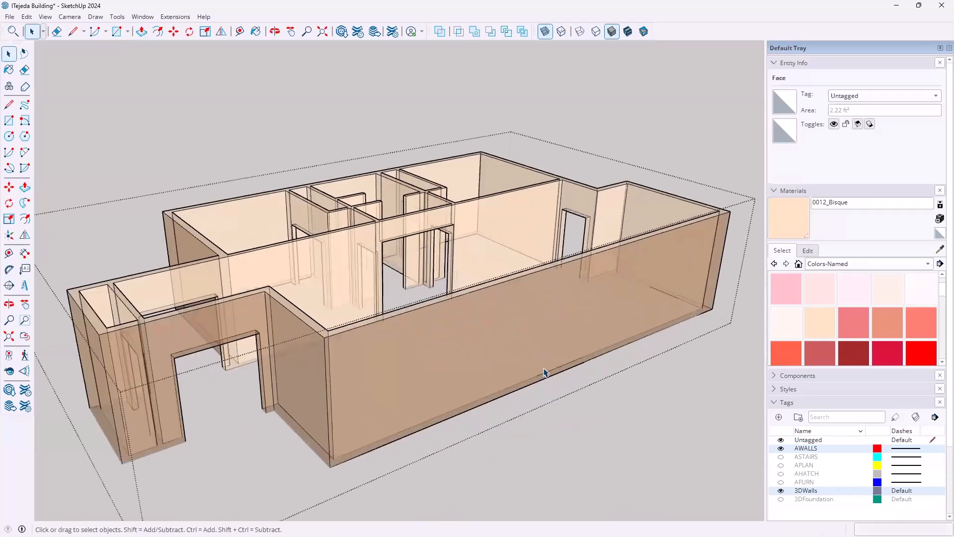
{"action": "middle_click_drag", "start_coordinate": [583, 365], "coordinate": [379, 397]}
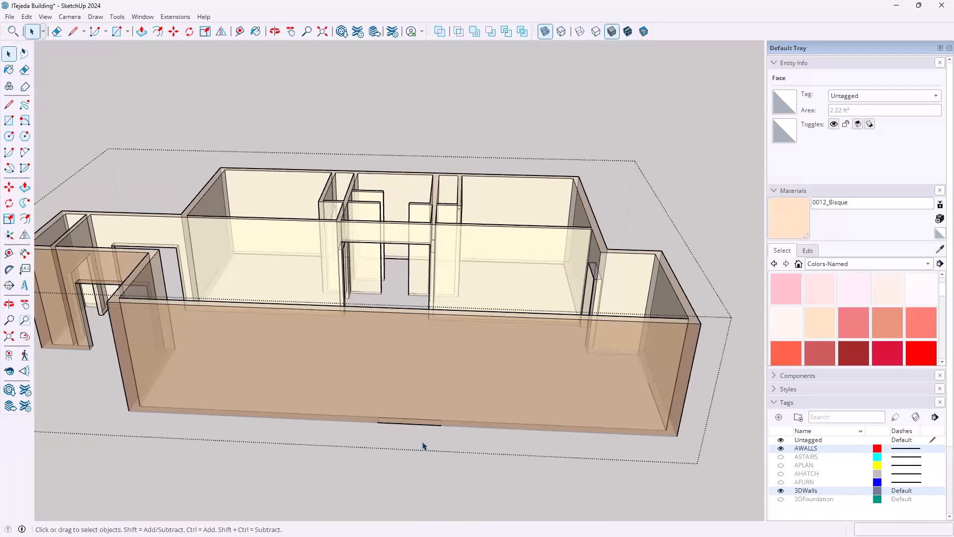
{"action": "scroll", "coordinate": [444, 436], "scroll_direction": "up", "scroll_amount": 5}
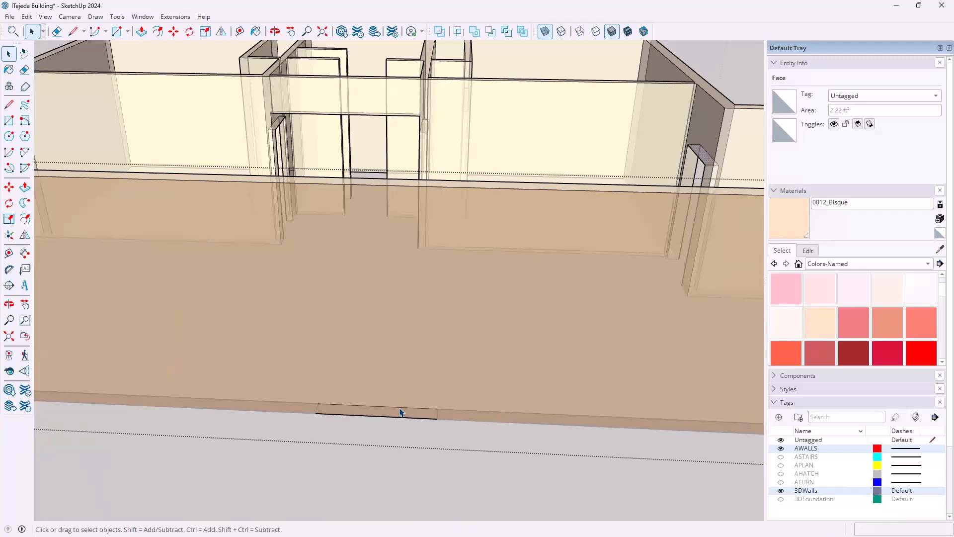
{"action": "left_click", "coordinate": [377, 477]}
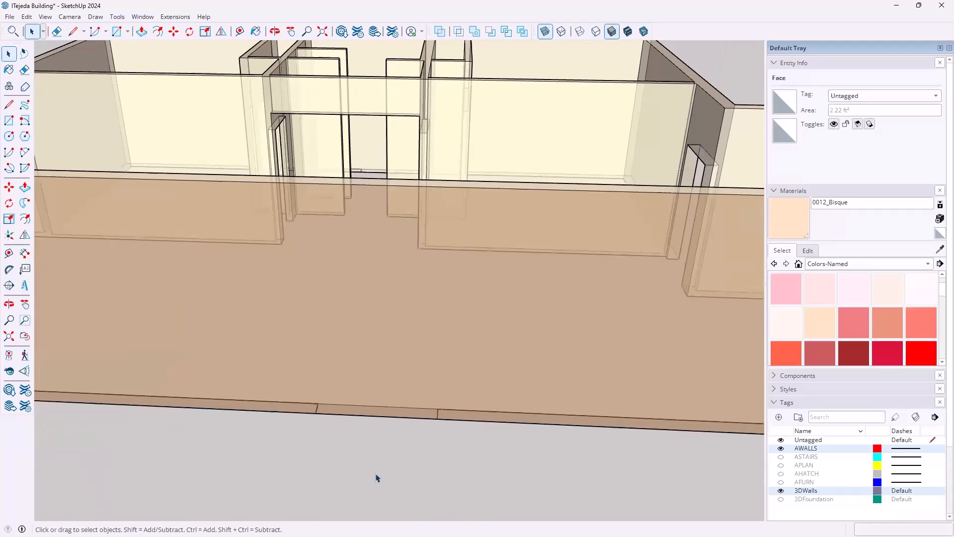
Hide the 3DWalls tag and keep the AWALLS tag visible to show only the flat wall plan
{"action": "left_click", "coordinate": [781, 491]}
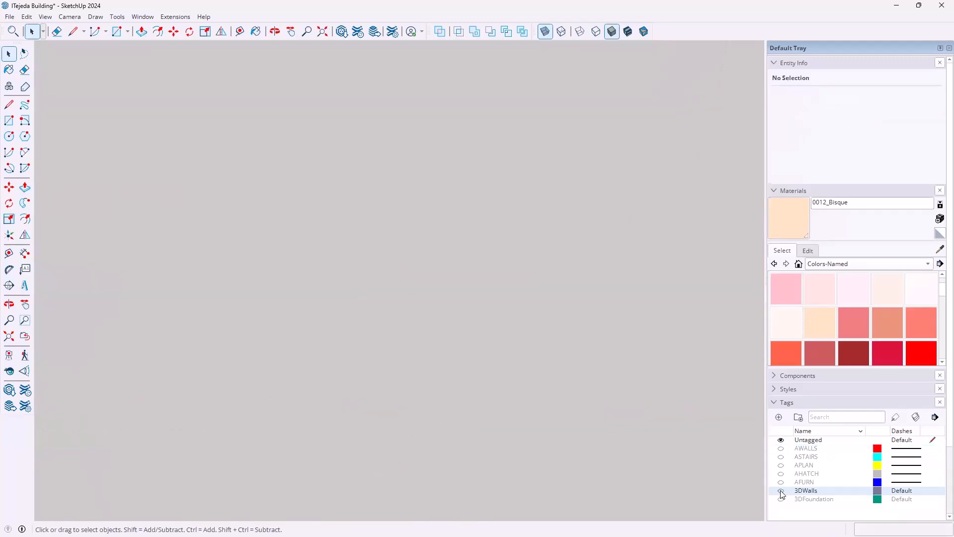
{"action": "left_click", "coordinate": [781, 448]}
{"action": "scroll", "coordinate": [455, 323], "scroll_direction": "down", "scroll_amount": 5}
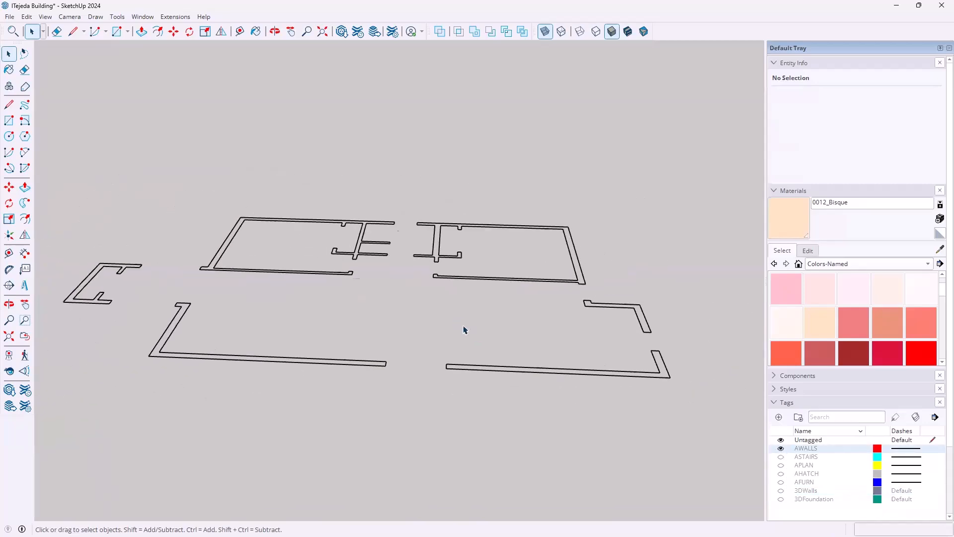
{"action": "middle_click_drag", "start_coordinate": [422, 273], "coordinate": [437, 415]}
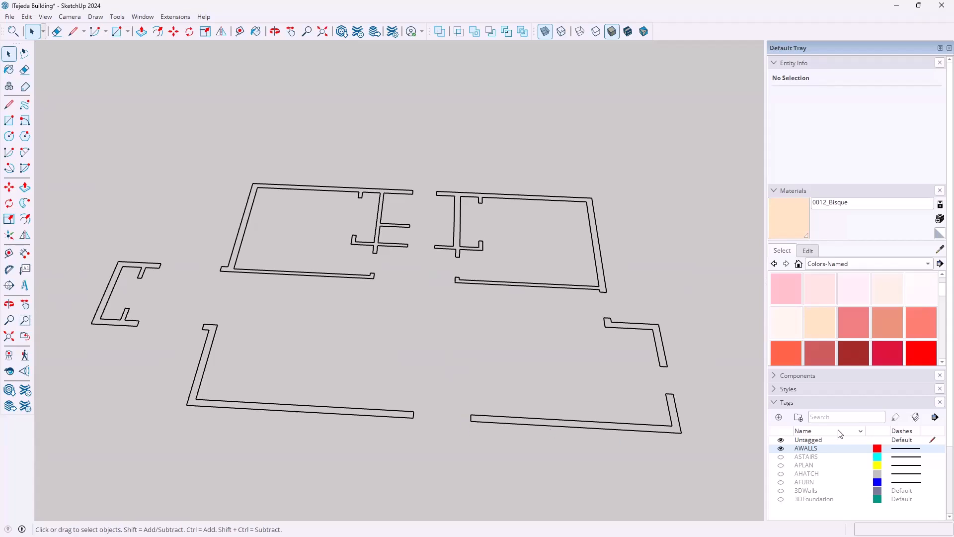
Show the 3DWalls tag again and bring up the plan's opening mark under the long outer wall
{"action": "left_click", "coordinate": [781, 490]}
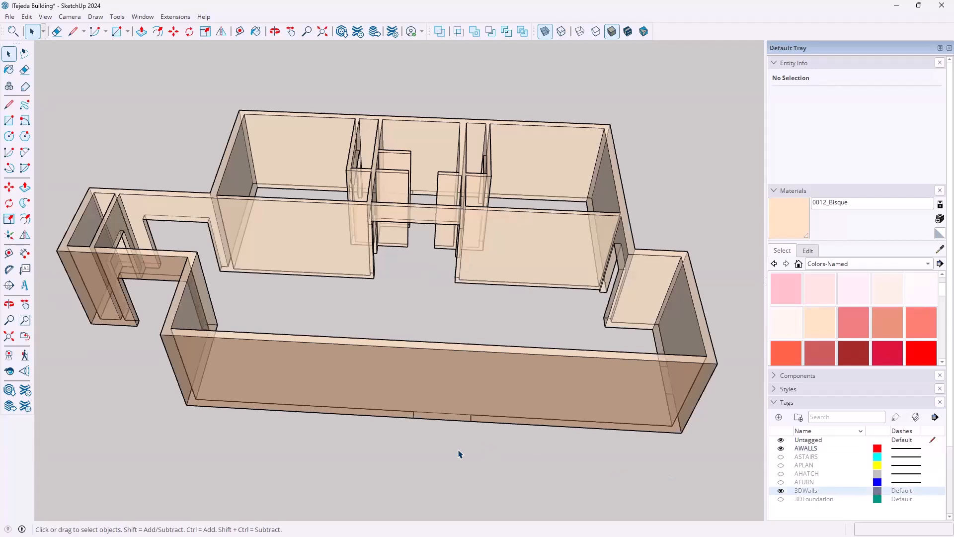
{"action": "middle_click_drag", "start_coordinate": [480, 435], "coordinate": [419, 342]}
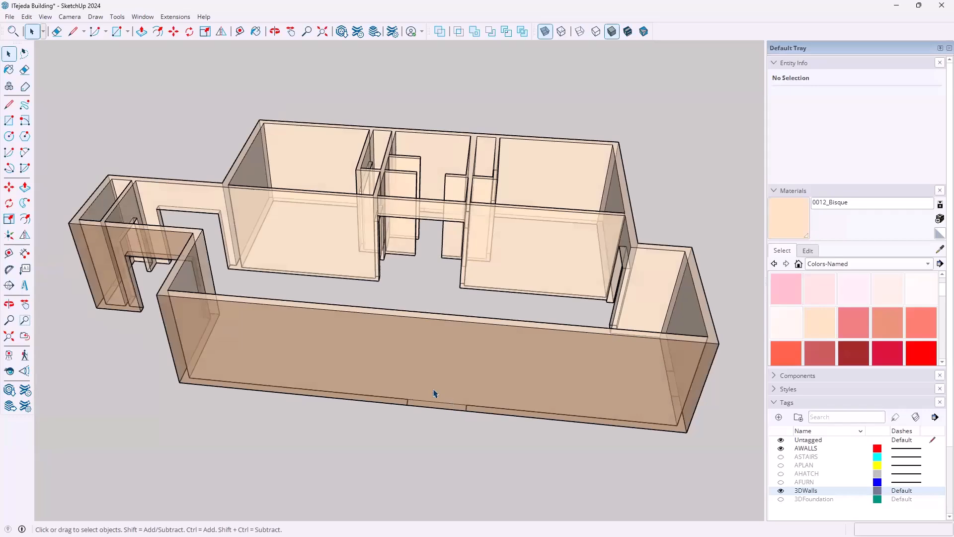
{"action": "middle_click_drag", "start_coordinate": [468, 407], "coordinate": [388, 219]}
{"action": "middle_click_drag", "start_coordinate": [419, 249], "coordinate": [455, 287]}
{"action": "scroll", "coordinate": [502, 286], "scroll_direction": "up", "scroll_amount": 2}
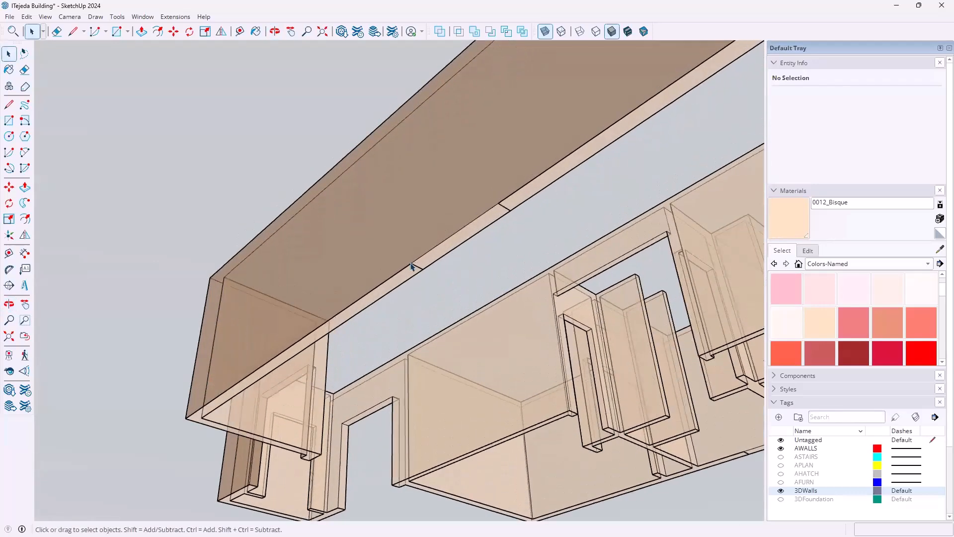
{"action": "left_click", "coordinate": [9, 120]}
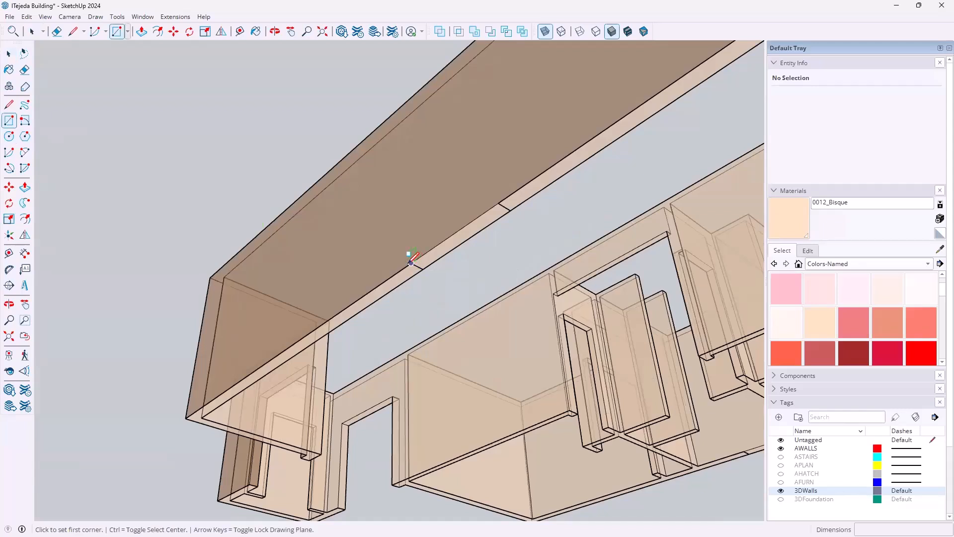
{"action": "left_click", "coordinate": [411, 262]}
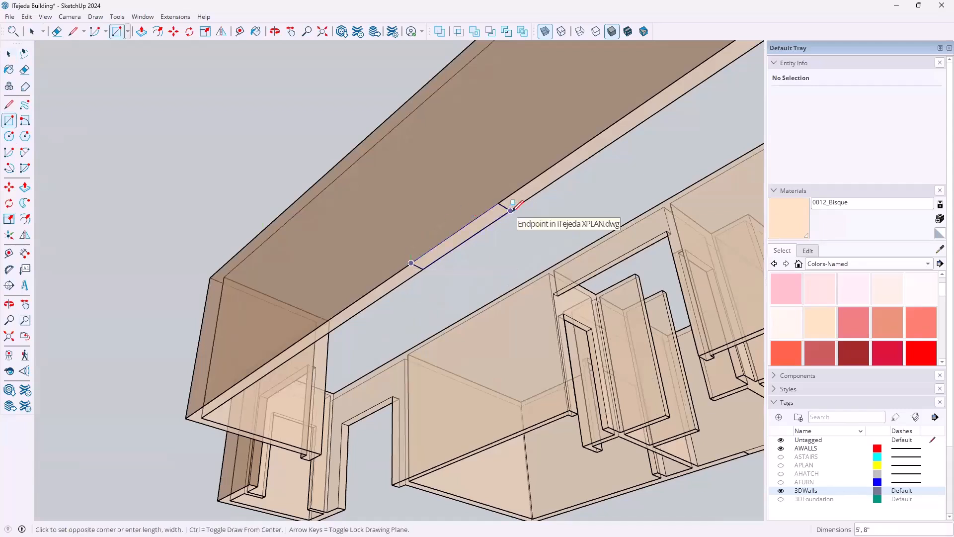
{"action": "left_click", "coordinate": [510, 210]}
{"action": "key", "text": "p"}
{"action": "left_click", "coordinate": [467, 237]}
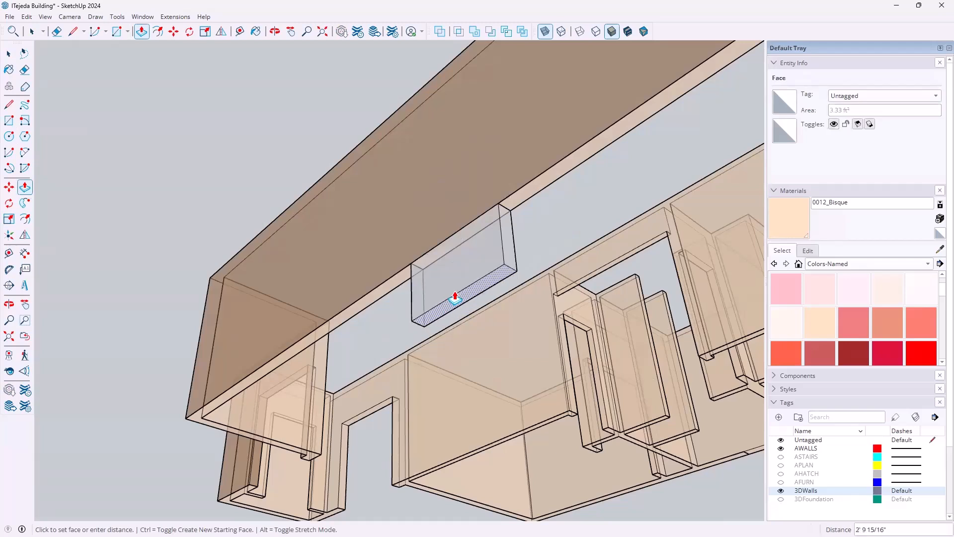
{"action": "key", "text": "Escape"}
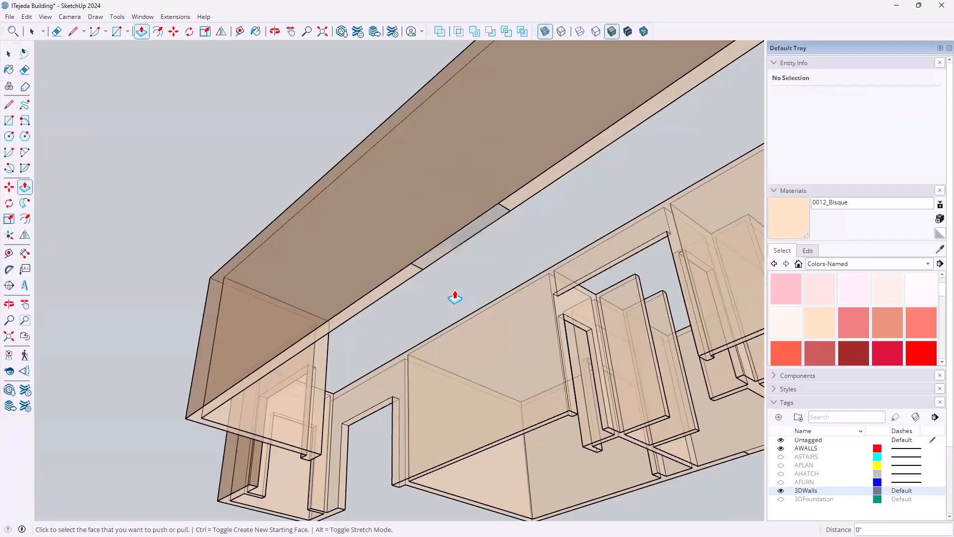
{"action": "key", "text": "space"}
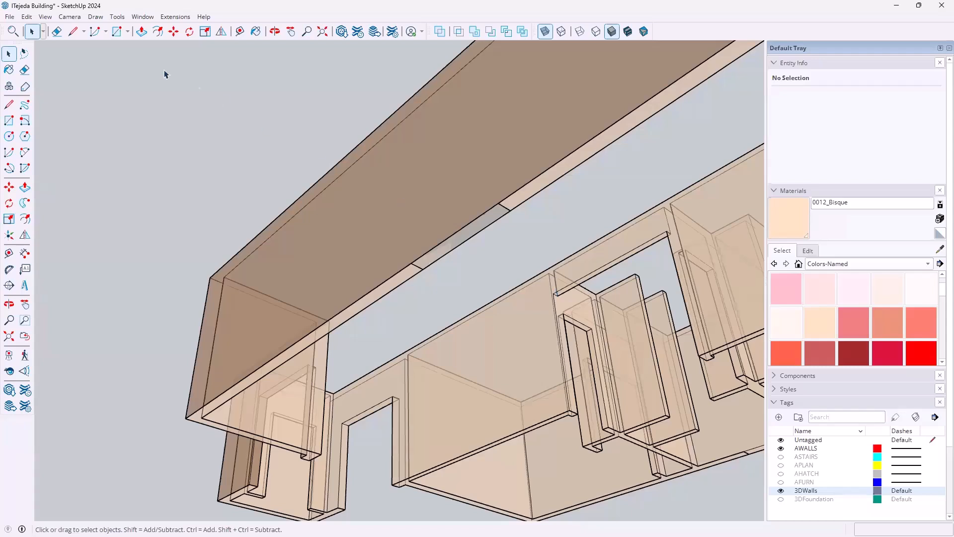
{"action": "left_click", "coordinate": [27, 16]}
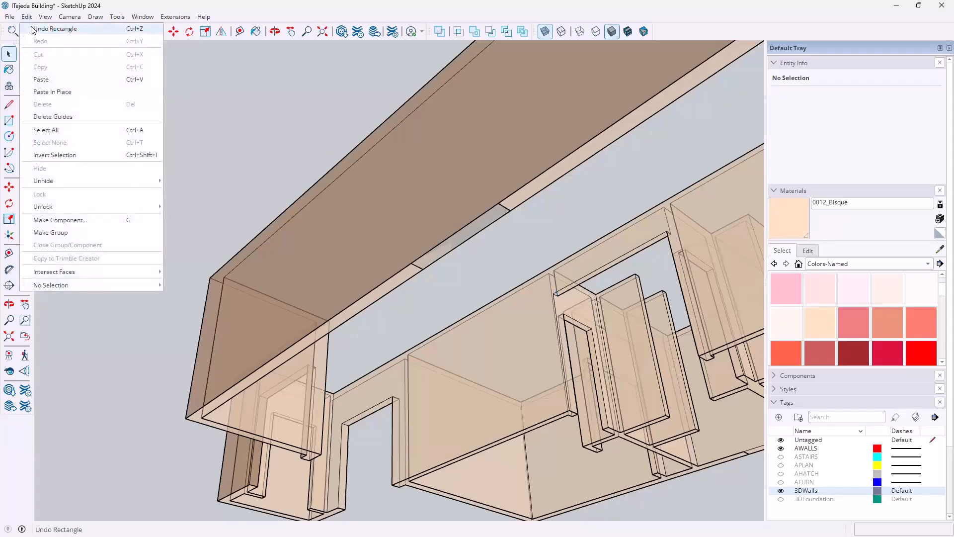
{"action": "left_click", "coordinate": [33, 31]}
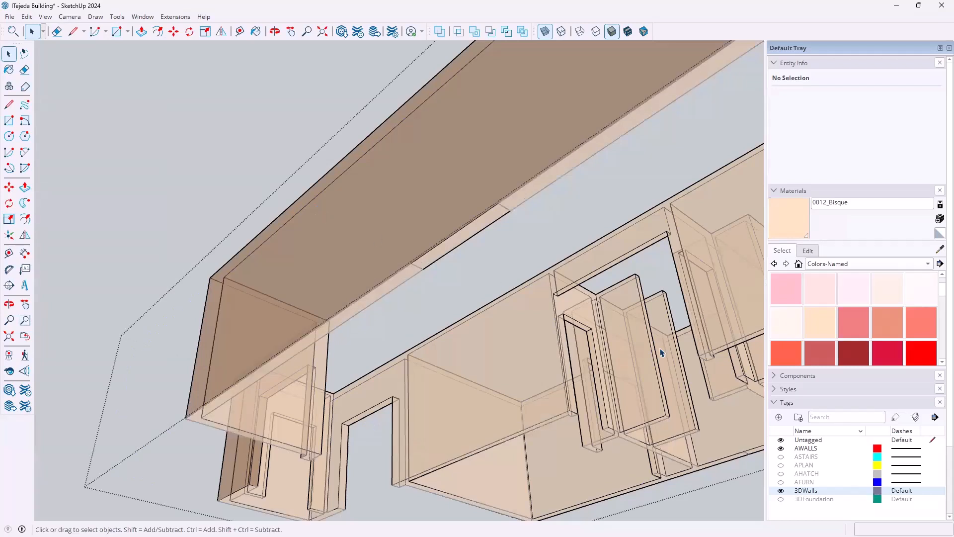
Inside the 3D wall group, with X-ray transparency off, draw a 5' by 8" rectangle under the long outer wall at the plan's opening mark
{"action": "left_click", "coordinate": [544, 30]}
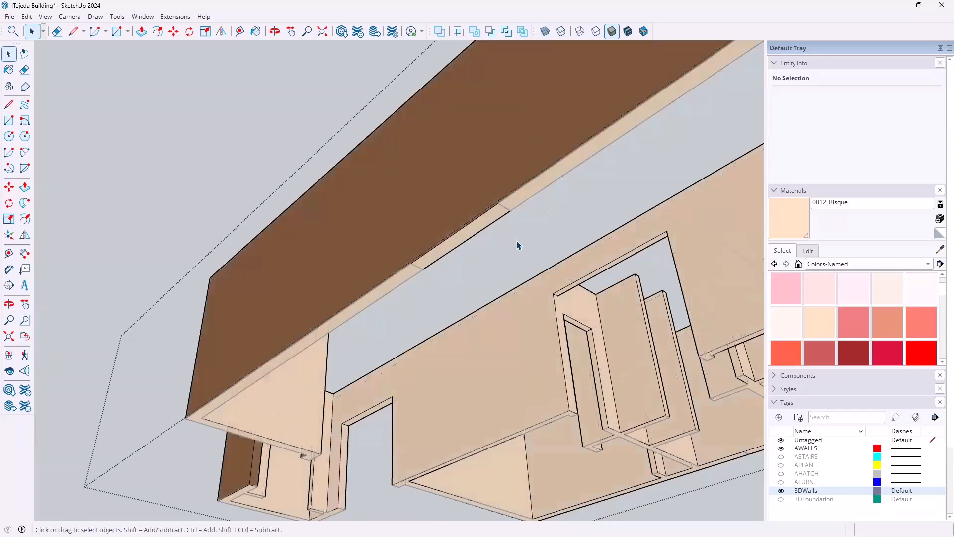
{"action": "middle_click_drag", "start_coordinate": [511, 267], "coordinate": [542, 311], "text": "shift"}
{"action": "key", "text": "p"}
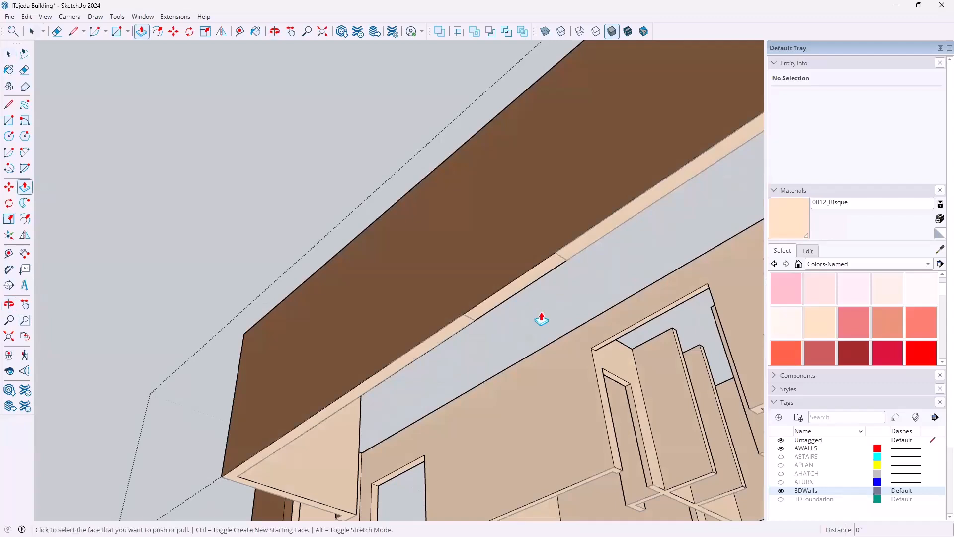
{"action": "left_click", "coordinate": [9, 120]}
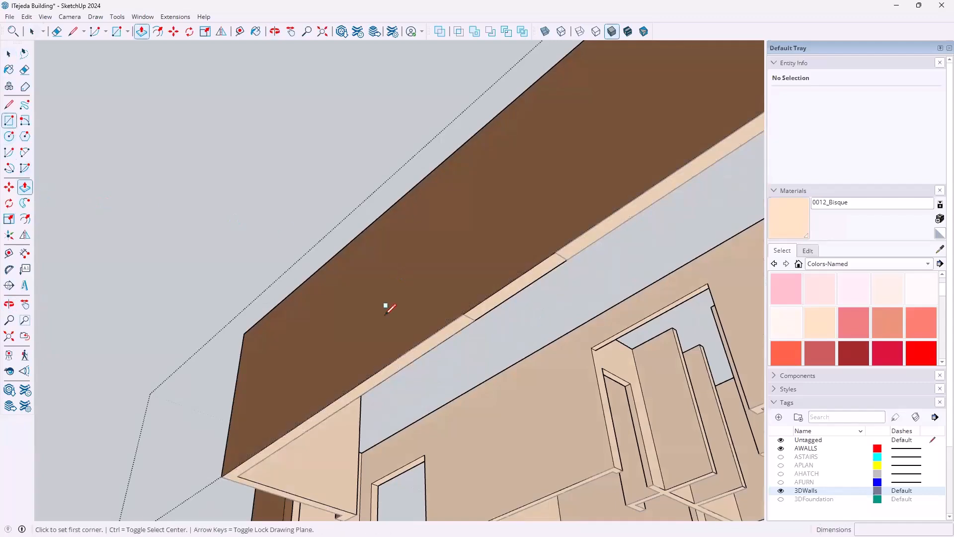
{"action": "left_click", "coordinate": [463, 314]}
{"action": "left_click", "coordinate": [557, 254]}
Push the rectangle's face up 10' to the top of the long outer wall to cut a full-height opening
{"action": "key", "text": "p"}
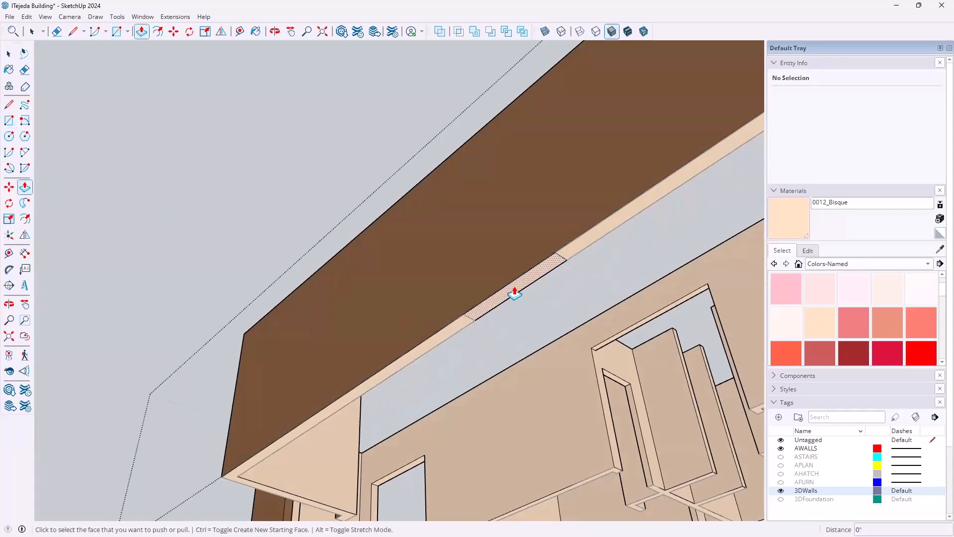
{"action": "left_click", "coordinate": [514, 294]}
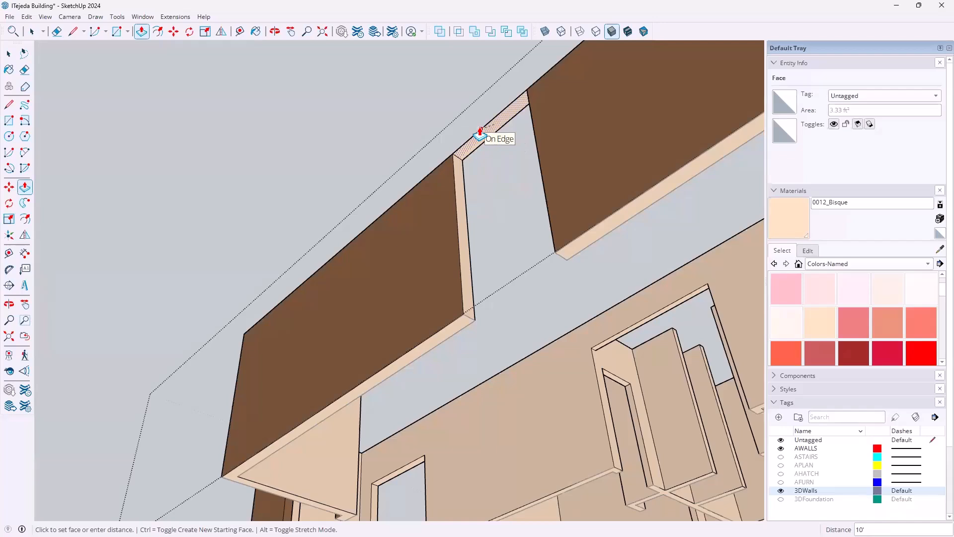
{"action": "left_click", "coordinate": [480, 133]}
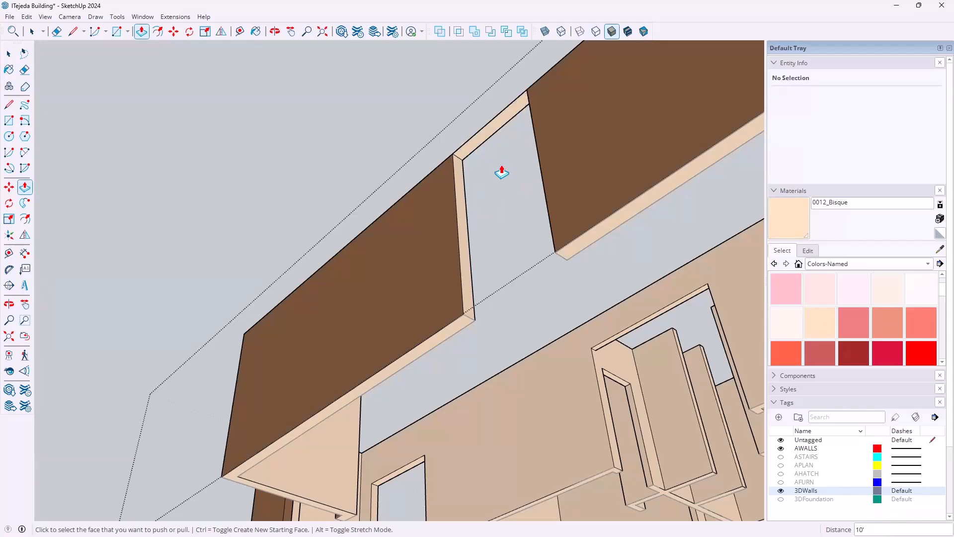
Erase the leftover edge spanning the top of the full-height opening in the long outer wall
{"action": "middle_click_drag", "start_coordinate": [456, 149], "coordinate": [298, 386]}
{"action": "key", "text": "p"}
{"action": "scroll", "coordinate": [375, 397], "scroll_direction": "up", "scroll_amount": 3}
{"action": "middle_click_drag", "start_coordinate": [503, 375], "coordinate": [330, 328]}
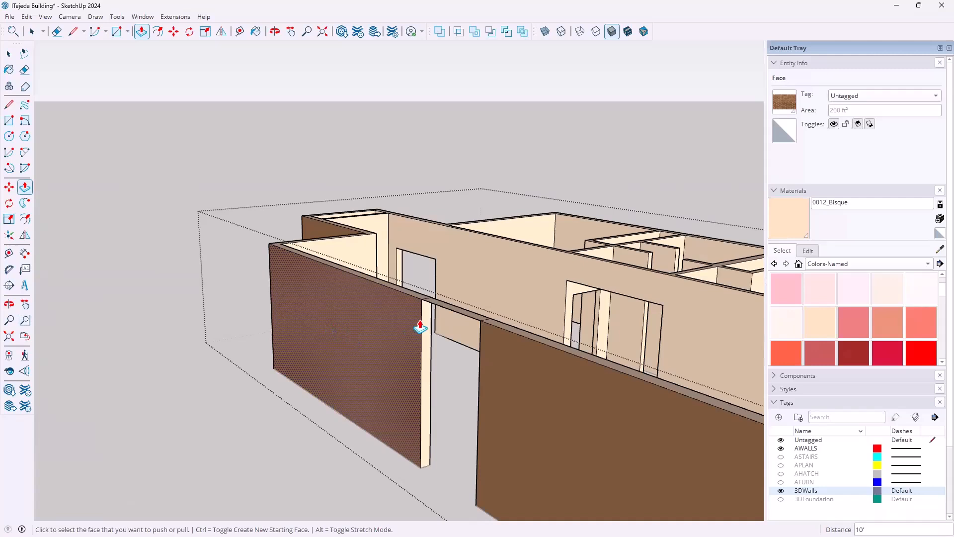
{"action": "middle_click_drag", "start_coordinate": [398, 313], "coordinate": [412, 343]}
{"action": "key", "text": "e"}
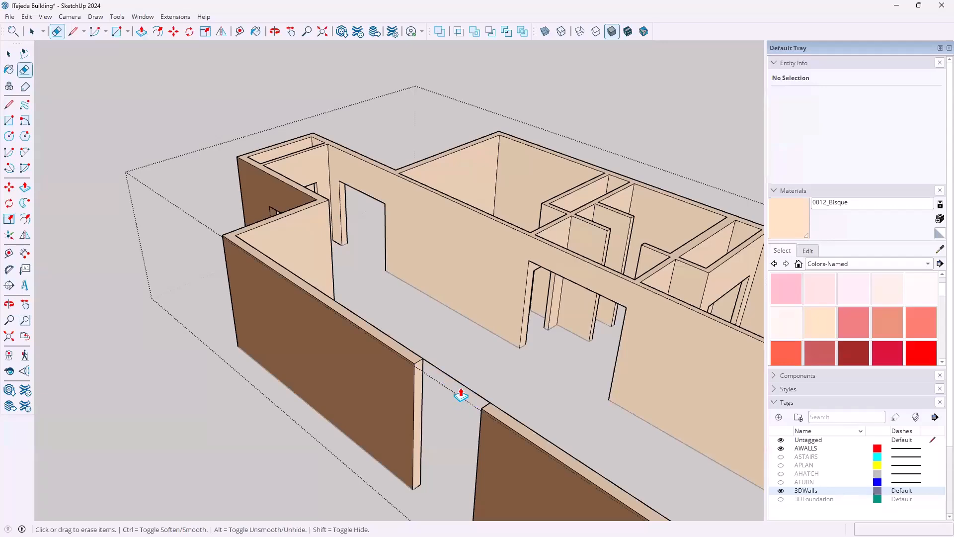
{"action": "left_click", "coordinate": [460, 388]}
{"action": "mouse_move", "coordinate": [460, 427]}
{"action": "middle_mouse_down"}
{"action": "mouse_move", "coordinate": [398, 300]}
{"action": "mouse_move", "coordinate": [514, 332]}
{"action": "mouse_move", "coordinate": [418, 333]}
{"action": "mouse_move", "coordinate": [455, 352]}
{"action": "middle_mouse_up"}
{"action": "mouse_move", "coordinate": [545, 417]}
{"action": "middle_mouse_down"}
{"action": "mouse_move", "coordinate": [449, 358]}
{"action": "mouse_move", "coordinate": [398, 381]}
{"action": "middle_mouse_up"}
{"action": "scroll", "coordinate": [398, 381], "scroll_direction": "up", "scroll_amount": 4}
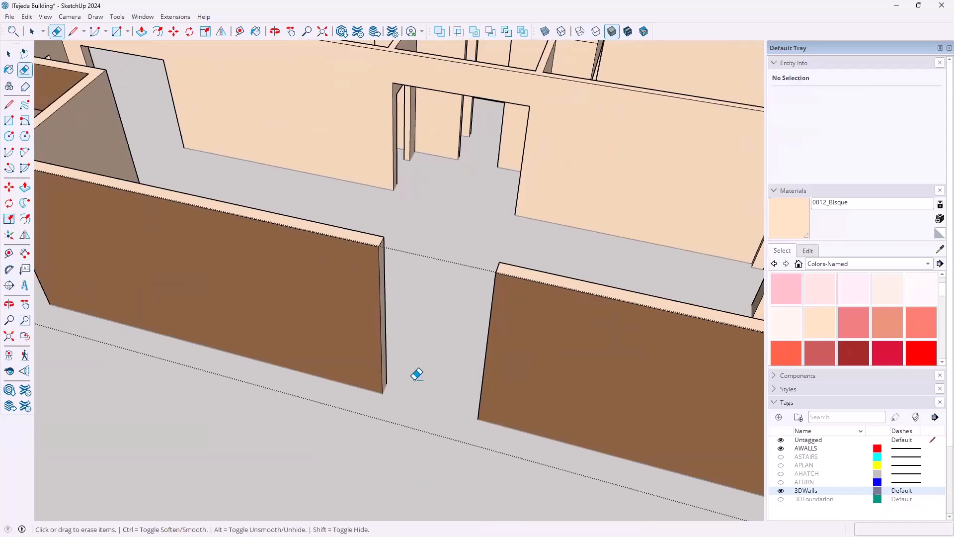
Turn on X-ray transparency and draw a 3' by 8" rectangle under the short end wall at the plan's opening mark
{"action": "scroll", "coordinate": [445, 330], "scroll_direction": "down", "scroll_amount": 5}
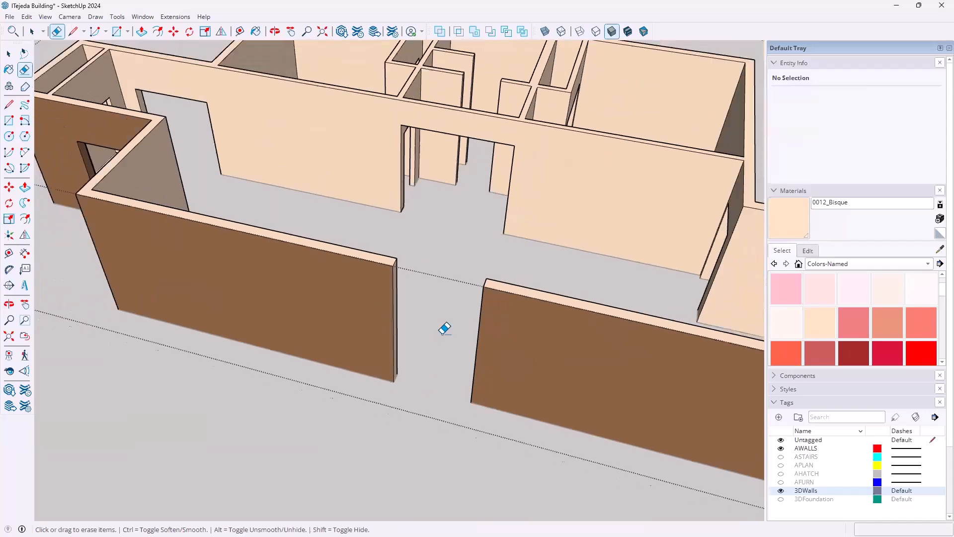
{"action": "mouse_move", "coordinate": [633, 328]}
{"action": "middle_mouse_down"}
{"action": "mouse_move", "coordinate": [483, 315]}
{"action": "mouse_move", "coordinate": [490, 330]}
{"action": "mouse_move", "coordinate": [434, 303]}
{"action": "mouse_move", "coordinate": [443, 324]}
{"action": "mouse_move", "coordinate": [540, 372]}
{"action": "middle_mouse_up"}
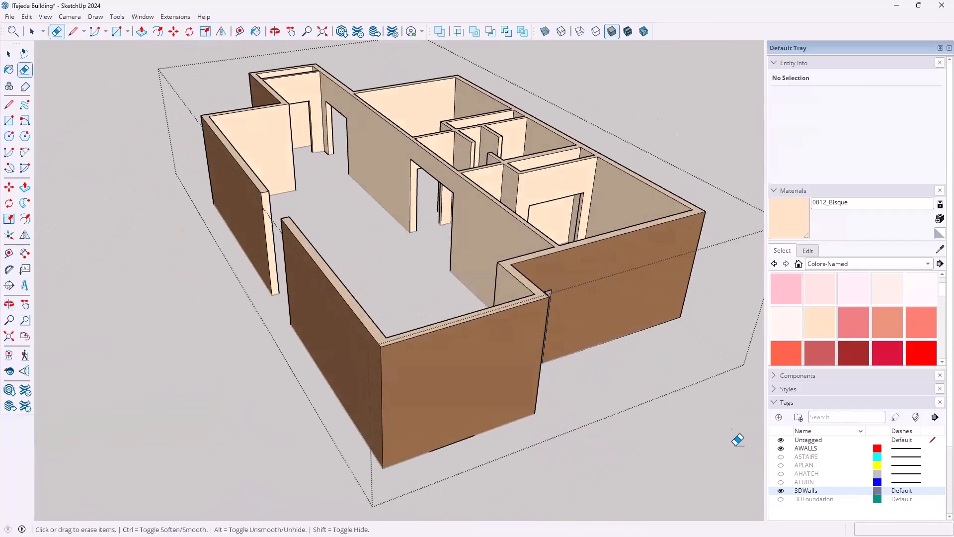
{"action": "left_click", "coordinate": [545, 31]}
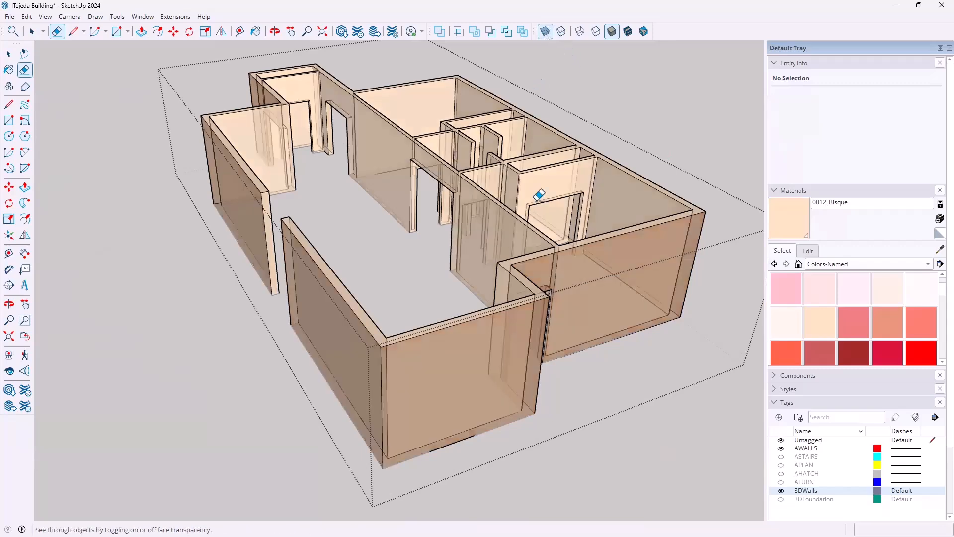
{"action": "mouse_move", "coordinate": [529, 439]}
{"action": "middle_mouse_down", "text": "shift"}
{"action": "mouse_move", "coordinate": [572, 444]}
{"action": "mouse_move", "coordinate": [568, 456]}
{"action": "mouse_move", "coordinate": [401, 330]}
{"action": "mouse_move", "coordinate": [588, 456]}
{"action": "mouse_move", "coordinate": [518, 345]}
{"action": "mouse_move", "coordinate": [422, 237]}
{"action": "mouse_move", "coordinate": [364, 349]}
{"action": "middle_mouse_up", "text": "shift"}
{"action": "scroll", "coordinate": [366, 349], "scroll_direction": "up", "scroll_amount": 3}
{"action": "mouse_move", "coordinate": [435, 349]}
{"action": "middle_mouse_down"}
{"action": "mouse_move", "coordinate": [426, 300]}
{"action": "mouse_move", "coordinate": [279, 249]}
{"action": "middle_mouse_up"}
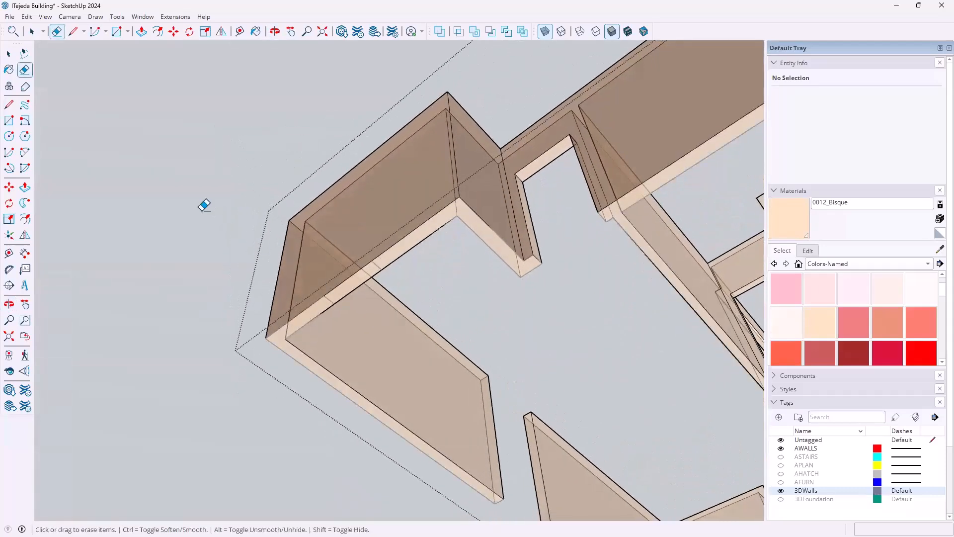
{"action": "key", "text": "r"}
{"action": "scroll", "coordinate": [321, 317], "scroll_direction": "up", "scroll_amount": 3}
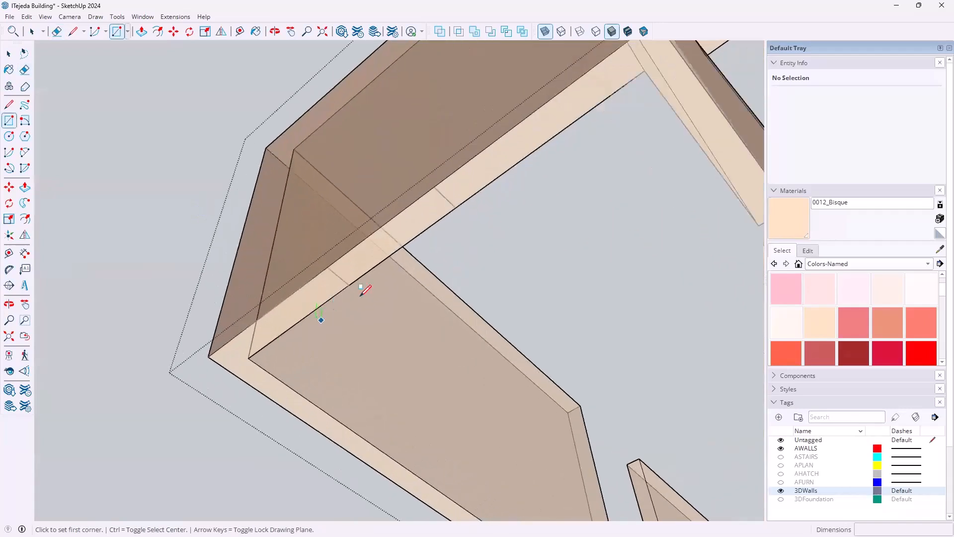
{"action": "middle_click_drag", "start_coordinate": [400, 311], "coordinate": [525, 287]}
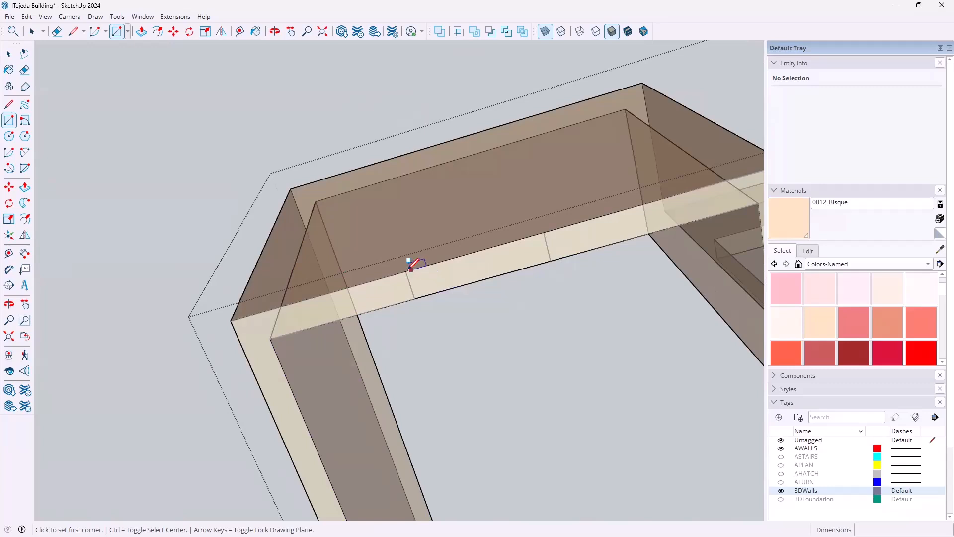
{"action": "left_click", "coordinate": [405, 272]}
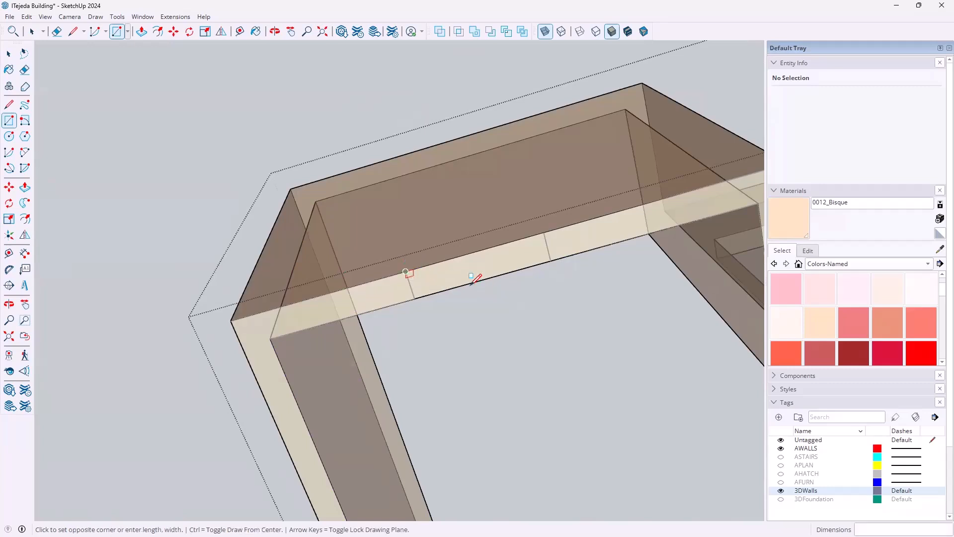
{"action": "left_click", "coordinate": [551, 260]}
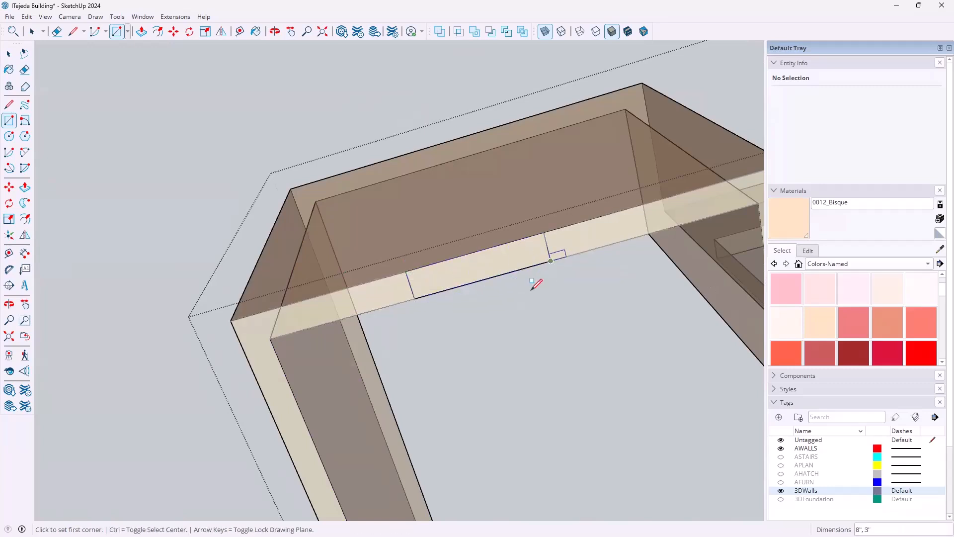
Push the 3' rectangle's face up 10' to the top of the short end wall
{"action": "key", "text": "p"}
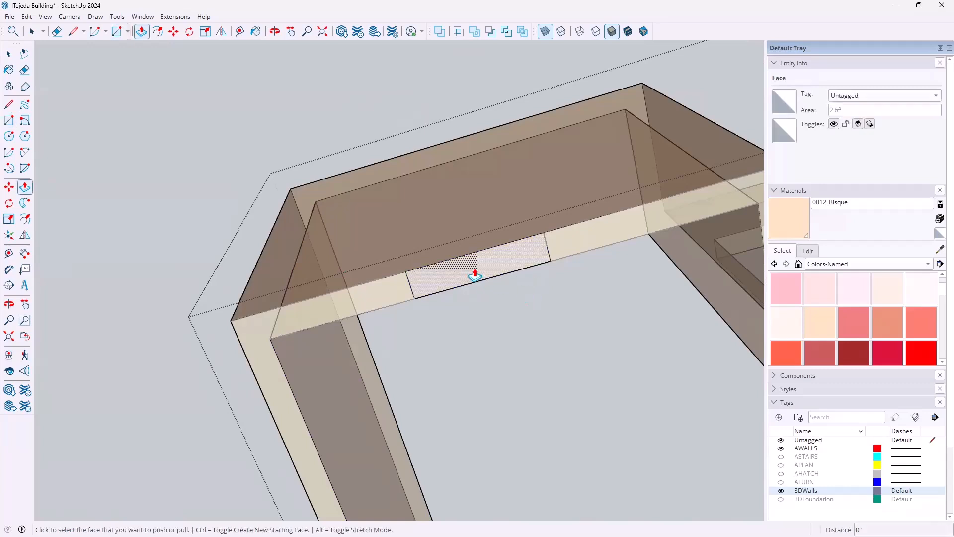
{"action": "left_click", "coordinate": [475, 275]}
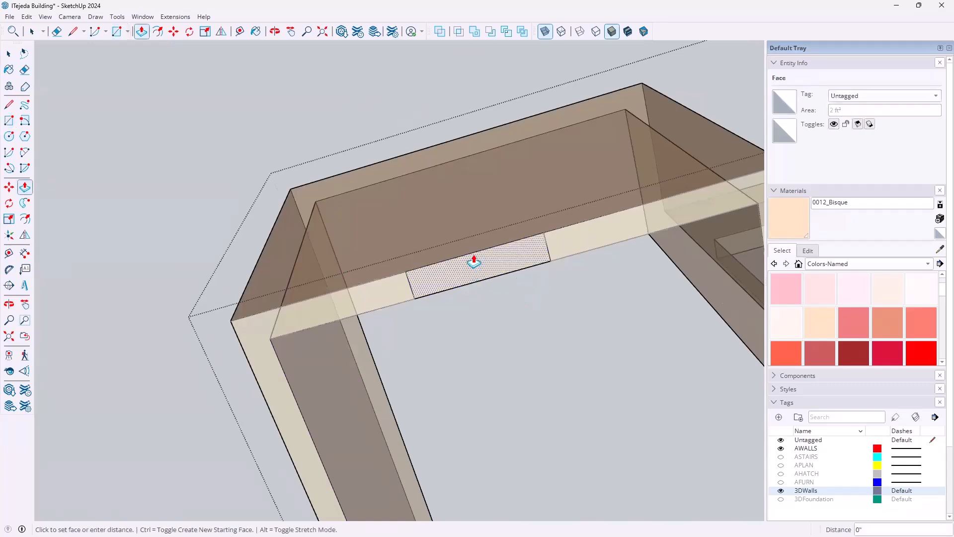
{"action": "left_click", "coordinate": [427, 152]}
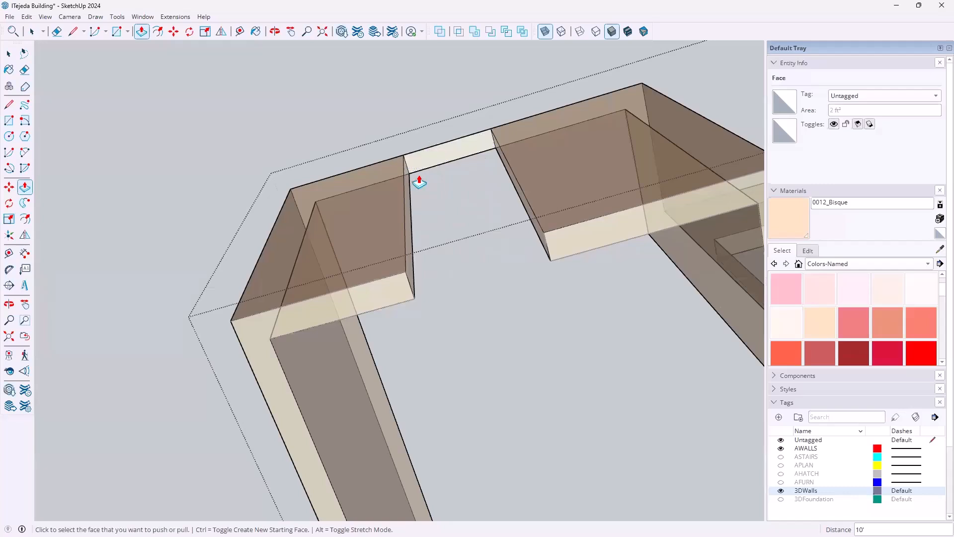
Erase the leftover edges bridging the top of the end wall's opening, and turn off X-ray transparency
{"action": "key", "text": "e"}
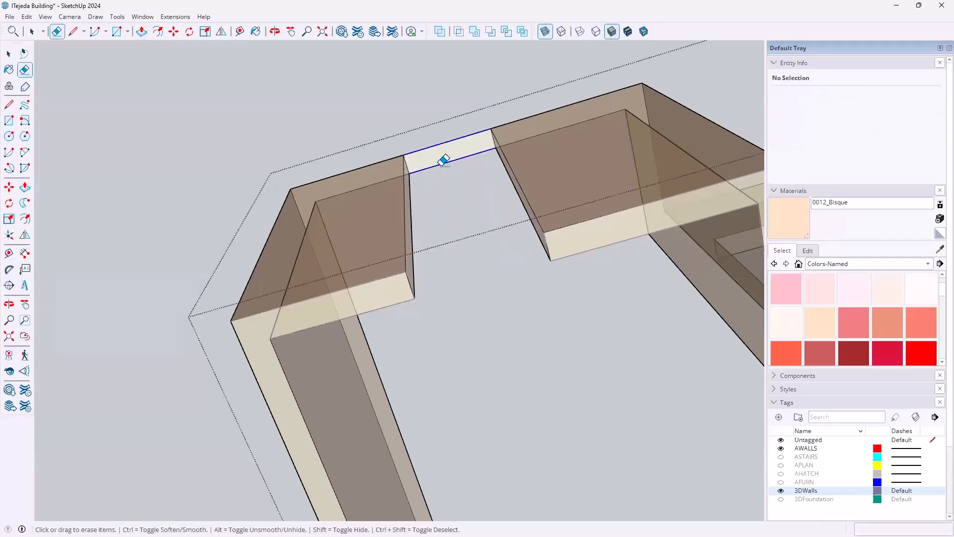
{"action": "left_click_drag", "start_coordinate": [443, 155], "coordinate": [482, 194]}
{"action": "scroll", "coordinate": [465, 188], "scroll_direction": "down", "scroll_amount": 2}
{"action": "middle_click_drag", "start_coordinate": [432, 189], "coordinate": [567, 430]}
{"action": "middle_click_drag", "start_coordinate": [497, 190], "coordinate": [571, 388]}
{"action": "mouse_move", "coordinate": [499, 260]}
{"action": "middle_mouse_down"}
{"action": "mouse_move", "coordinate": [494, 204]}
{"action": "mouse_move", "coordinate": [454, 315]}
{"action": "mouse_move", "coordinate": [473, 381]}
{"action": "mouse_move", "coordinate": [500, 317]}
{"action": "mouse_move", "coordinate": [498, 401]}
{"action": "mouse_move", "coordinate": [508, 393]}
{"action": "middle_mouse_up"}
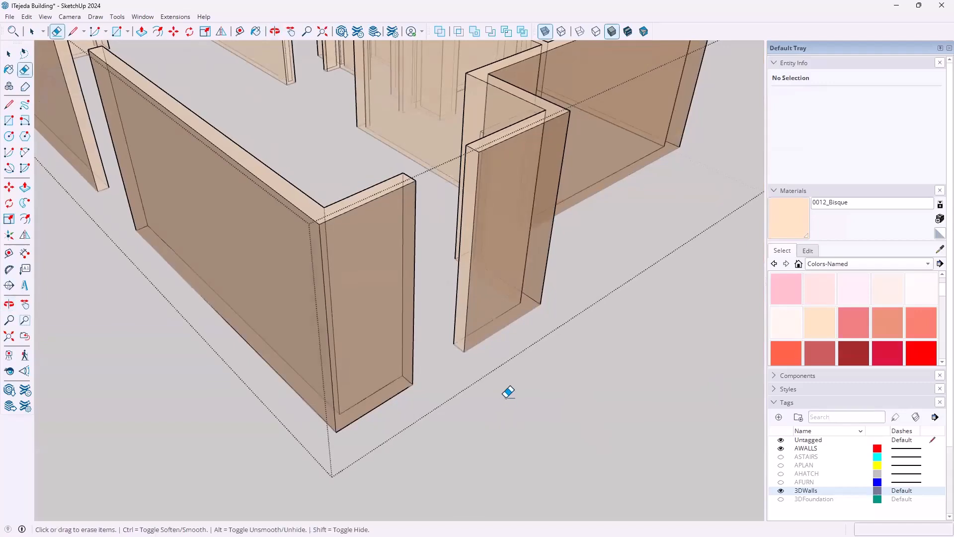
{"action": "left_click", "coordinate": [544, 31]}
{"action": "mouse_move", "coordinate": [550, 315]}
{"action": "middle_mouse_down"}
{"action": "mouse_move", "coordinate": [511, 373]}
{"action": "mouse_move", "coordinate": [373, 358]}
{"action": "middle_mouse_up"}
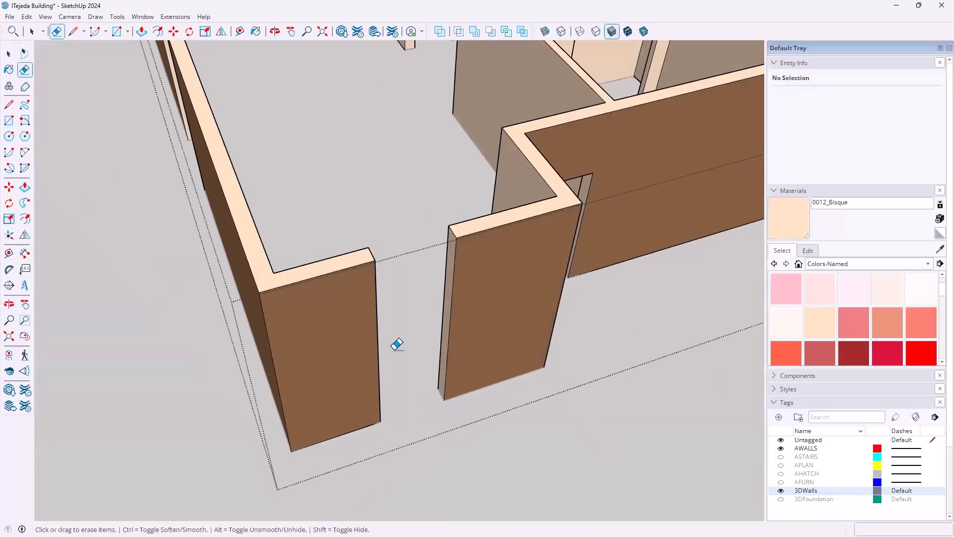
{"action": "key", "text": "space"}
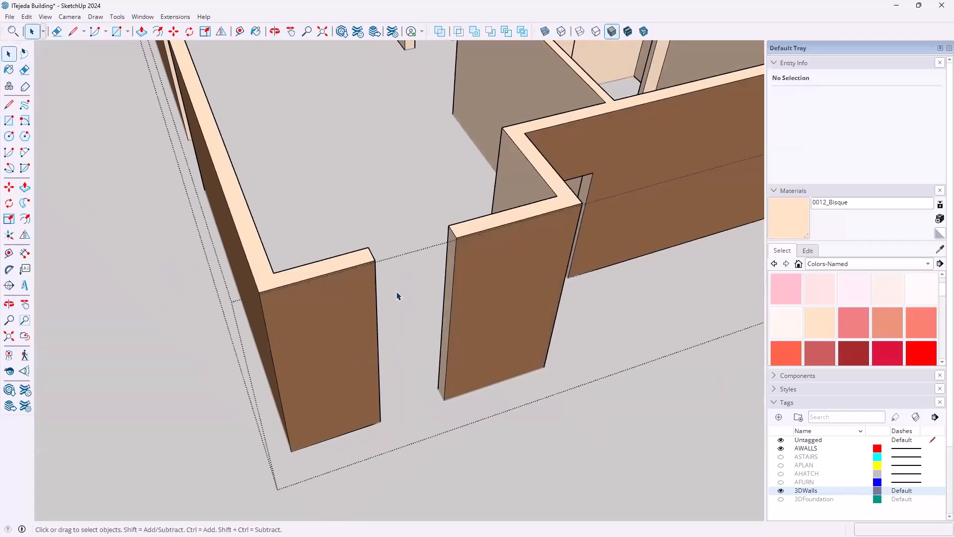
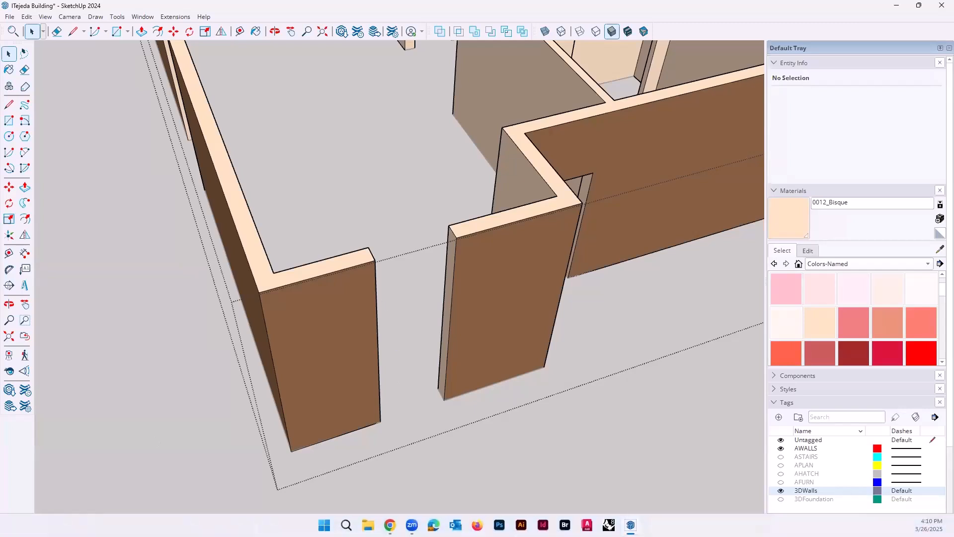
Draw a 3' by 8" rectangle across the base of the short end wall's opening and extrude it up 3' 4"
{"action": "left_click", "coordinate": [9, 121]}
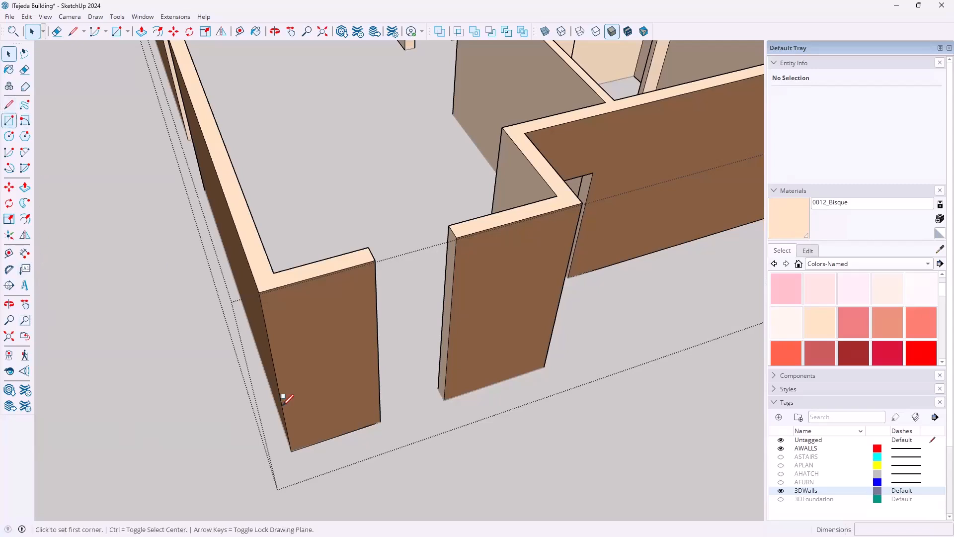
{"action": "left_click", "coordinate": [380, 422]}
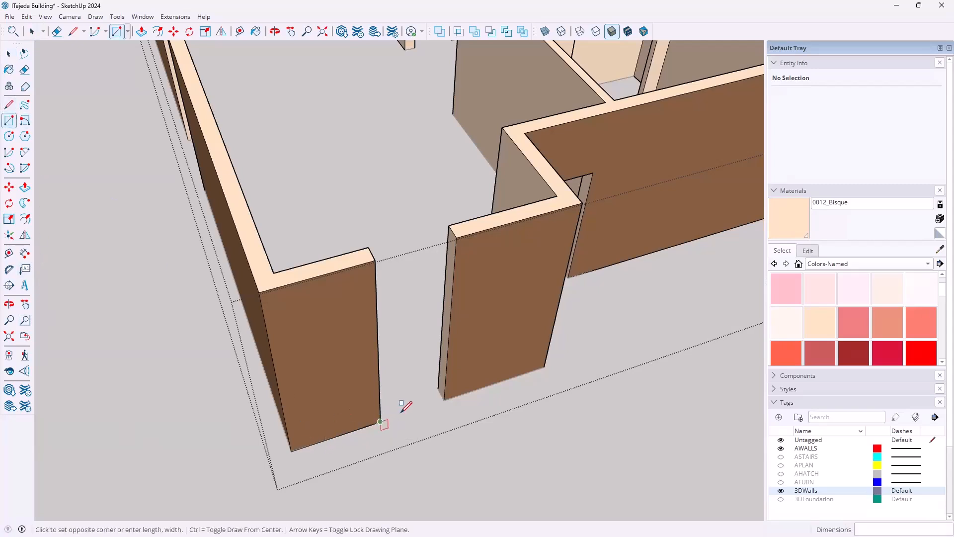
{"action": "left_click", "coordinate": [438, 389]}
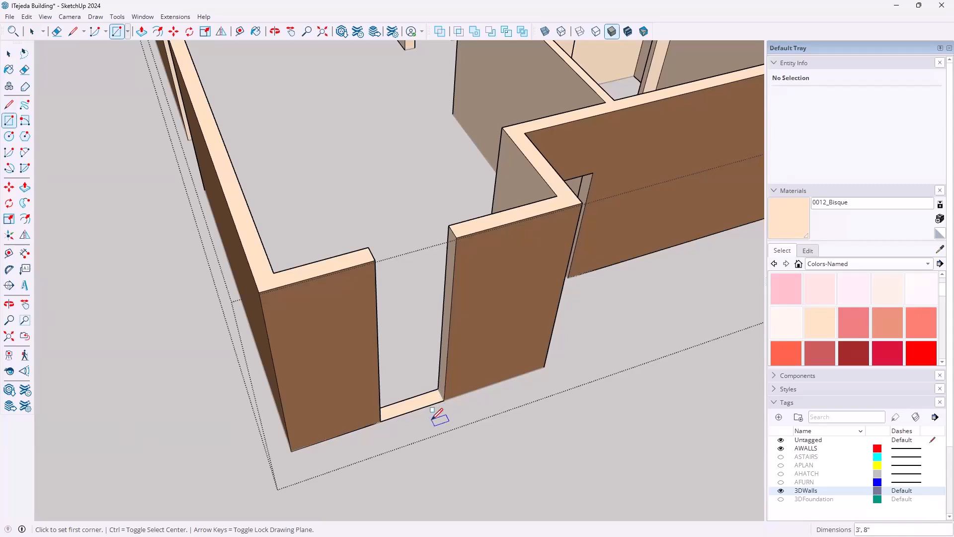
{"action": "key", "text": "p"}
{"action": "left_click", "coordinate": [413, 405]}
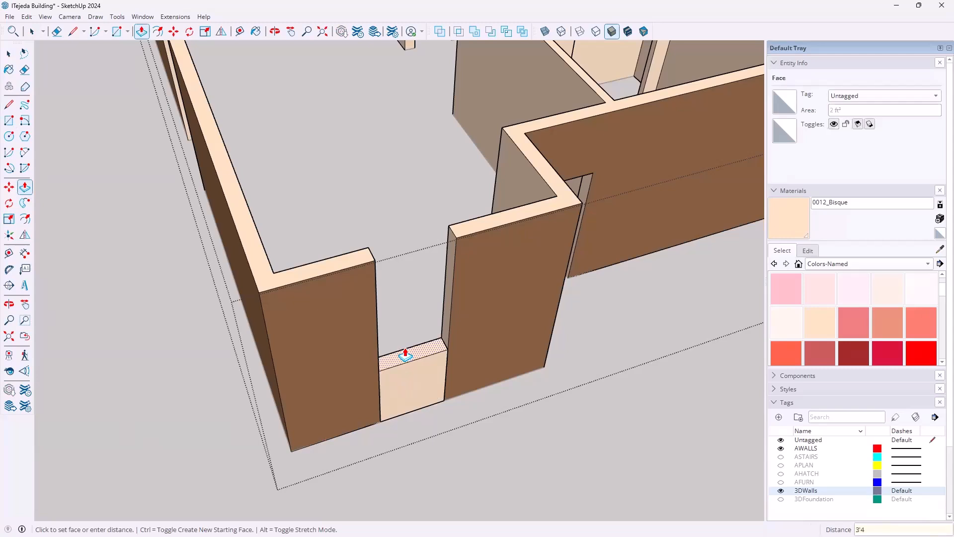
{"action": "key", "text": "Return"}
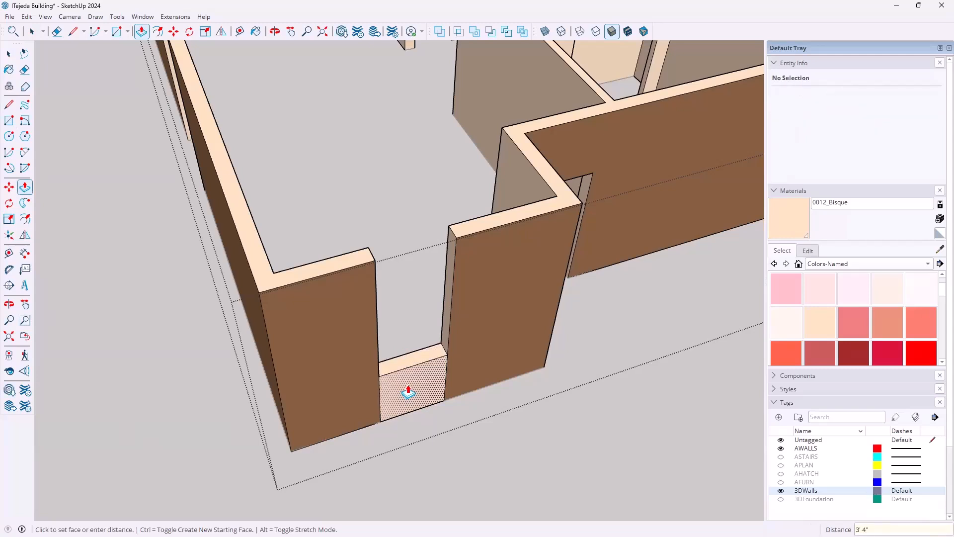
Switch the display to textured shading and erase the two vertical seam edges beside the low wall under the opening
{"action": "scroll", "coordinate": [405, 390], "scroll_direction": "up", "scroll_amount": 3}
{"action": "scroll", "coordinate": [409, 392], "scroll_direction": "up", "scroll_amount": 1}
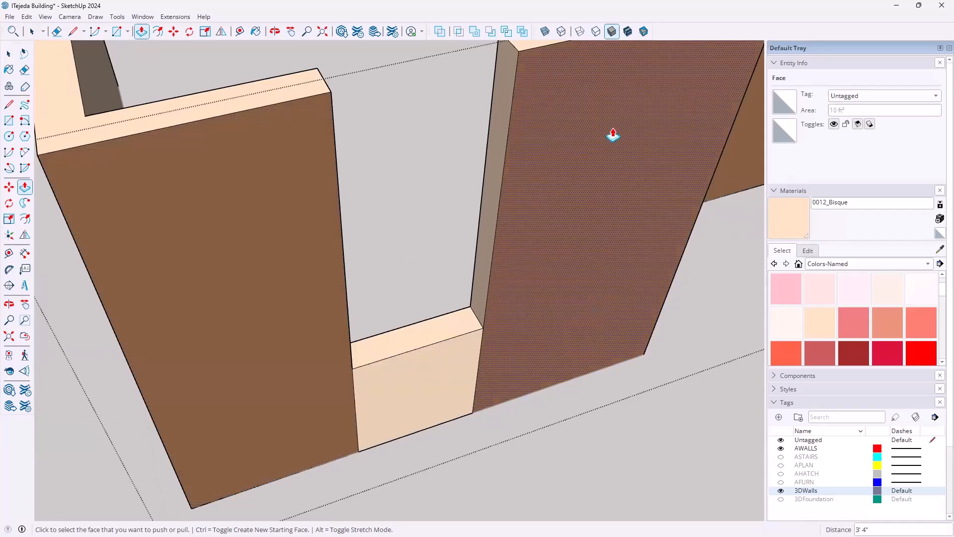
{"action": "left_click", "coordinate": [628, 32]}
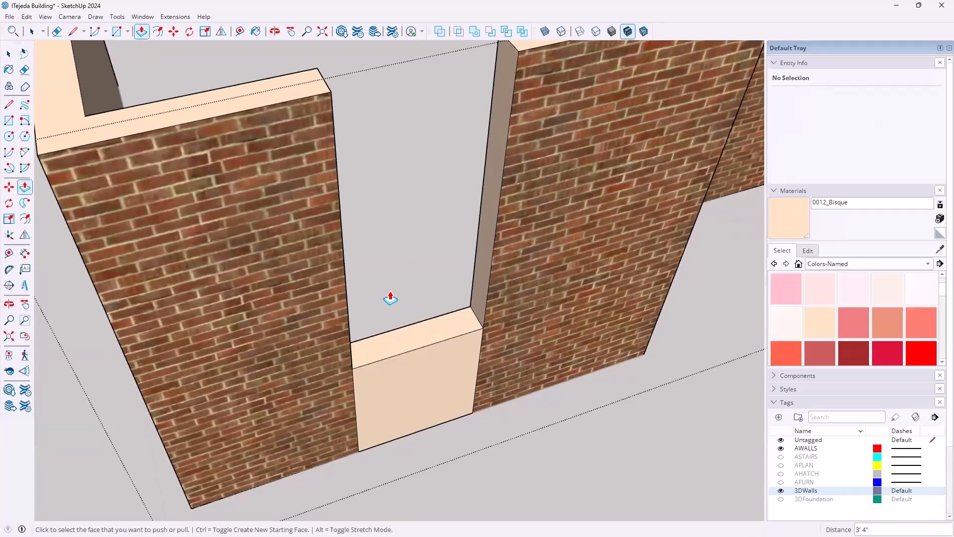
{"action": "scroll", "coordinate": [395, 303], "scroll_direction": "down", "scroll_amount": 1}
{"action": "scroll", "coordinate": [396, 303], "scroll_direction": "down", "scroll_amount": 1}
{"action": "middle_click_drag", "start_coordinate": [426, 373], "coordinate": [443, 429]}
{"action": "key", "text": "e"}
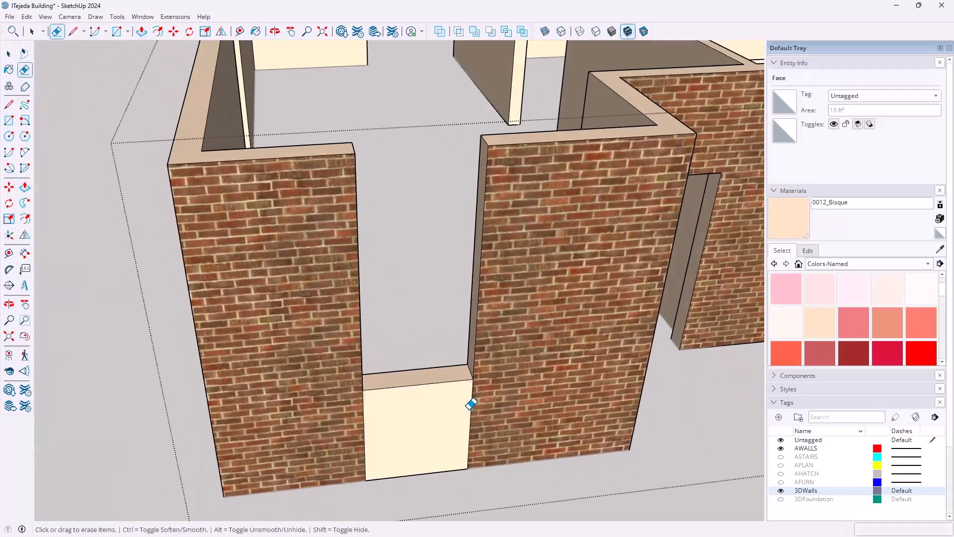
{"action": "left_click", "coordinate": [475, 401]}
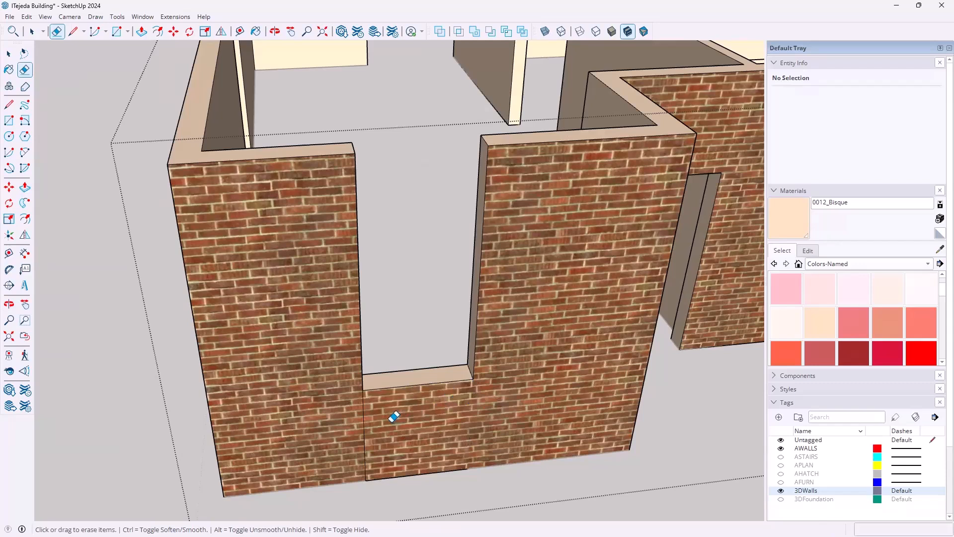
{"action": "left_click", "coordinate": [364, 415]}
Turn on X-ray, hide the AWALLS tag, and erase the leftover inner edges beneath the opening in hidden-line display
{"action": "left_click", "coordinate": [546, 32]}
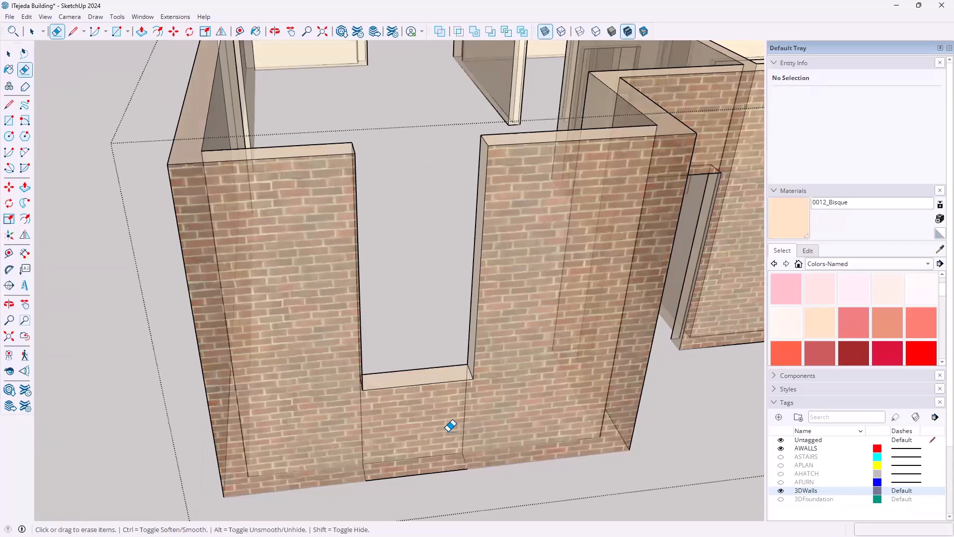
{"action": "left_click", "coordinate": [781, 449]}
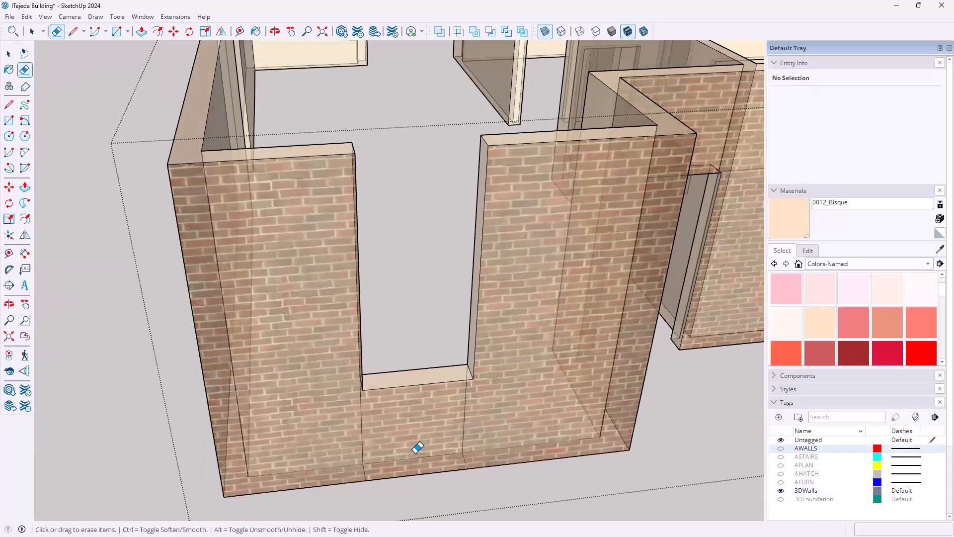
{"action": "middle_click_drag", "start_coordinate": [406, 398], "coordinate": [476, 423]}
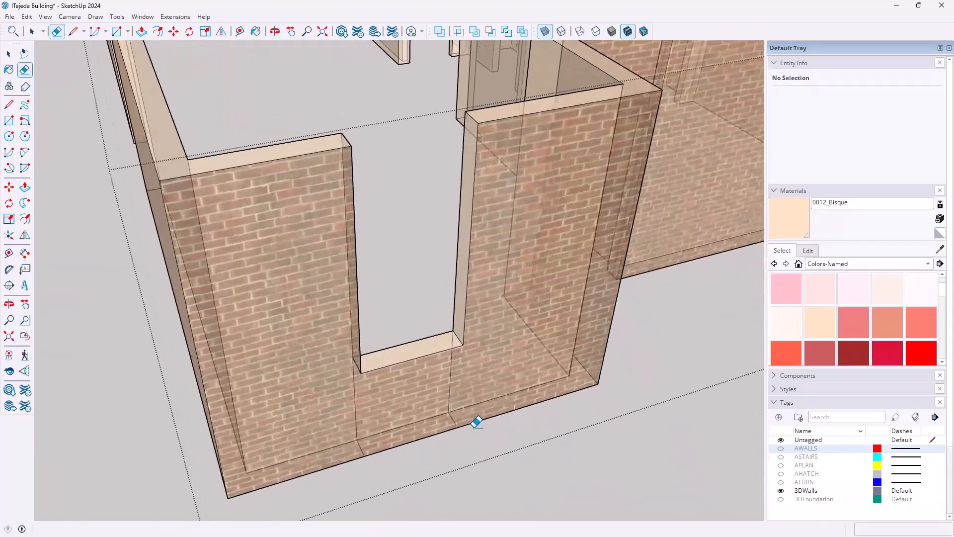
{"action": "left_click", "coordinate": [612, 32]}
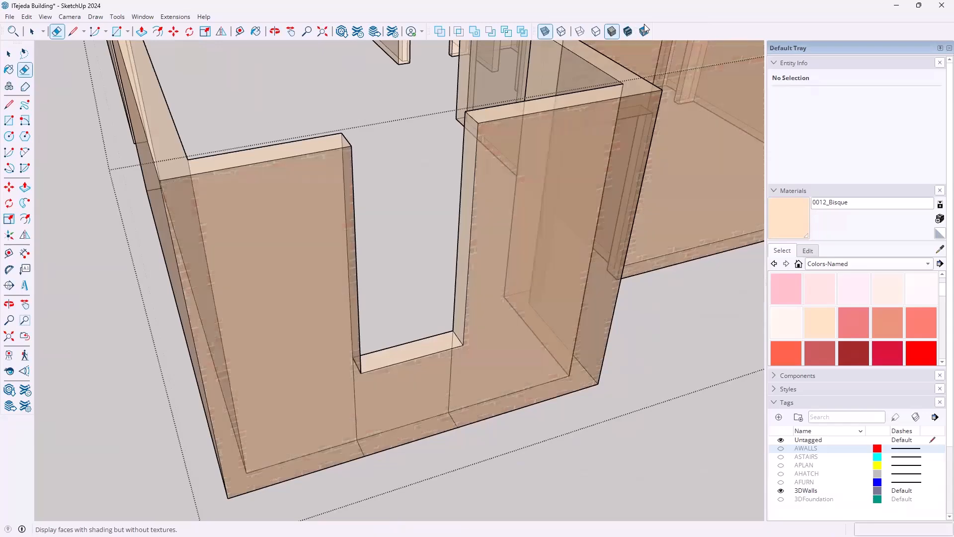
{"action": "left_click", "coordinate": [596, 33]}
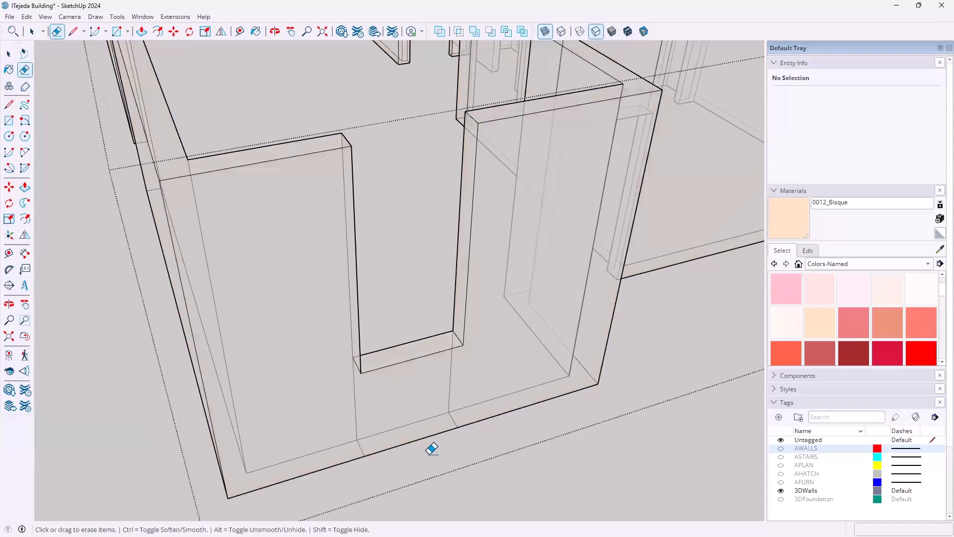
{"action": "left_click_drag", "start_coordinate": [449, 392], "coordinate": [454, 419]}
{"action": "left_click_drag", "start_coordinate": [357, 405], "coordinate": [377, 399]}
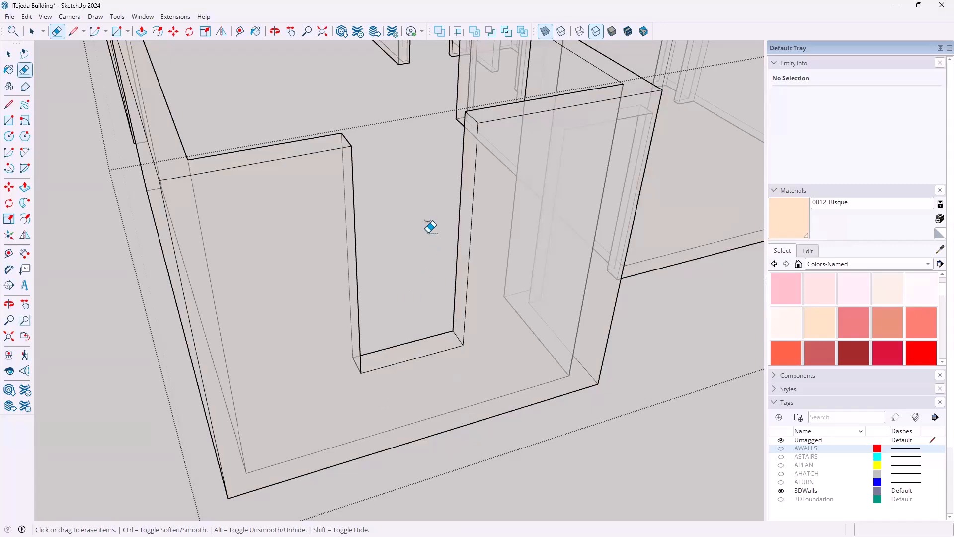
Draw an 8" by 3' rectangle bridging the top of the short end wall's opening
{"action": "mouse_move", "coordinate": [437, 315]}
{"action": "middle_mouse_down"}
{"action": "mouse_move", "coordinate": [437, 353]}
{"action": "mouse_move", "coordinate": [407, 282]}
{"action": "mouse_move", "coordinate": [428, 358]}
{"action": "mouse_move", "coordinate": [441, 349]}
{"action": "middle_mouse_up"}
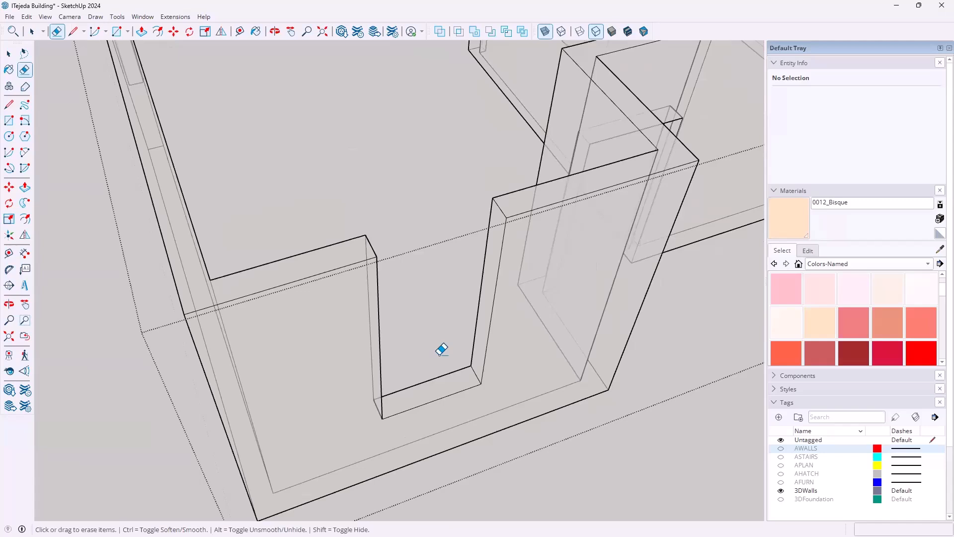
{"action": "key", "text": "r"}
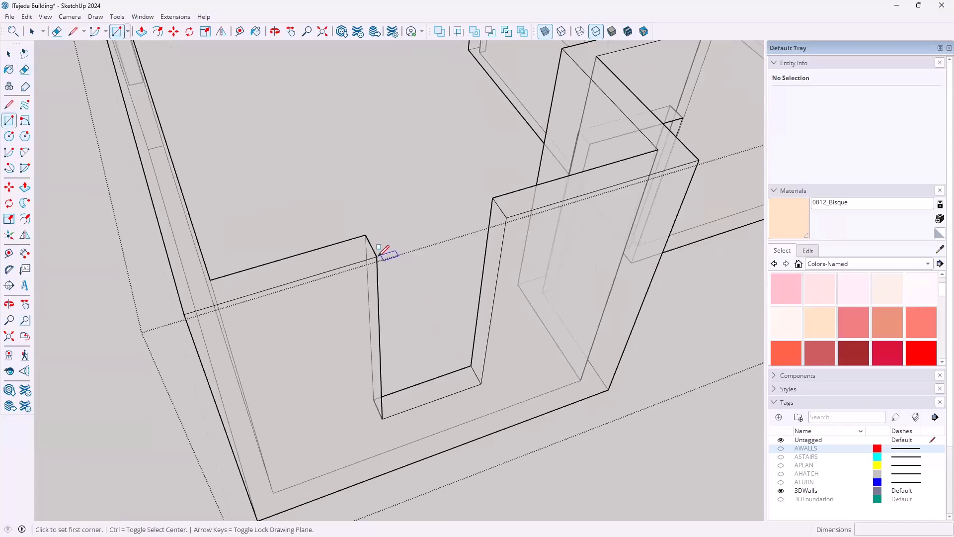
{"action": "left_click", "coordinate": [376, 257]}
{"action": "left_click", "coordinate": [493, 198]}
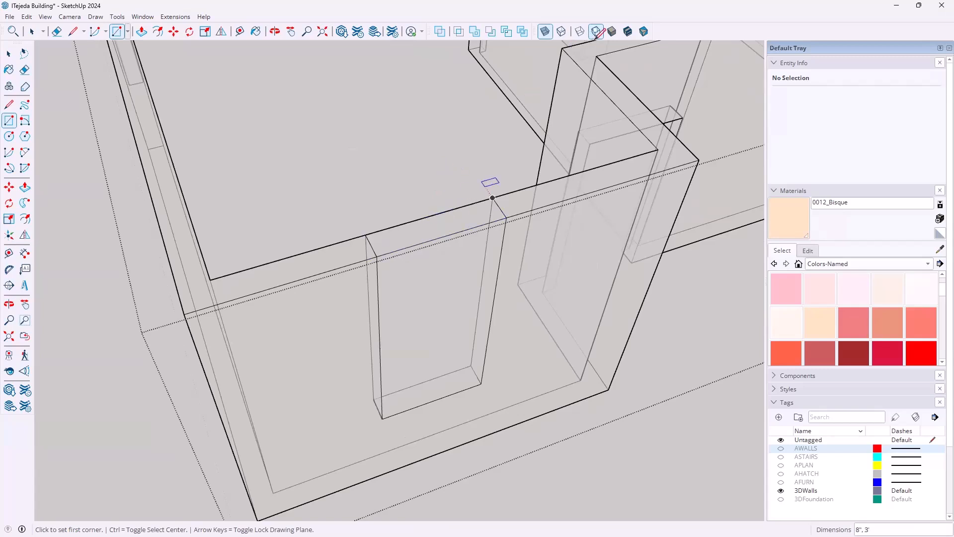
Return to untextured shading, delete the front and back faces filling the window opening, and turn off X-ray
{"action": "left_click", "coordinate": [612, 32]}
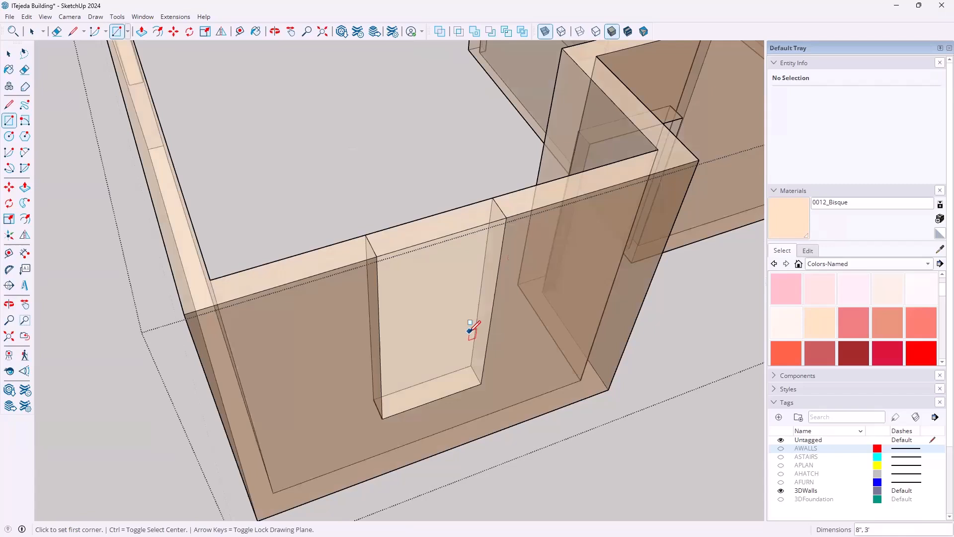
{"action": "key", "text": "space"}
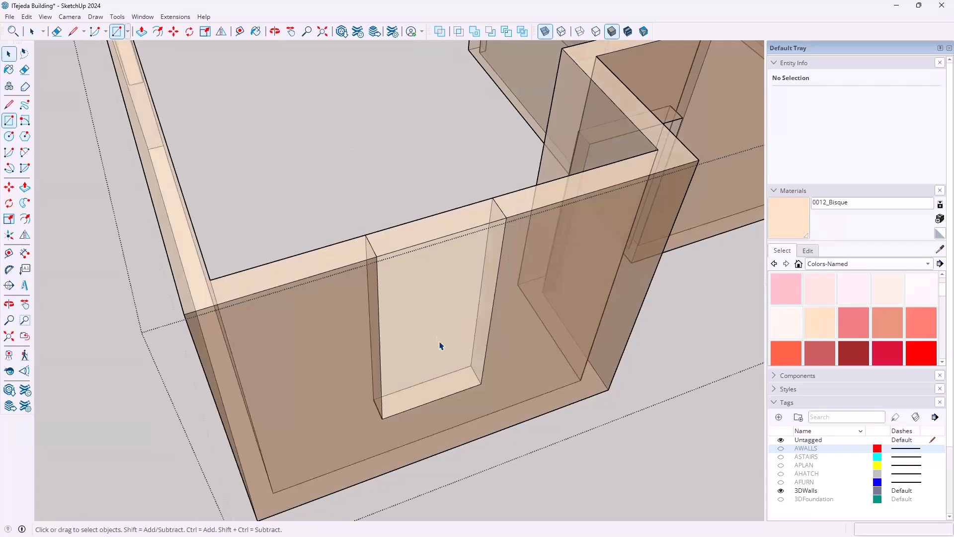
{"action": "left_click", "coordinate": [432, 320]}
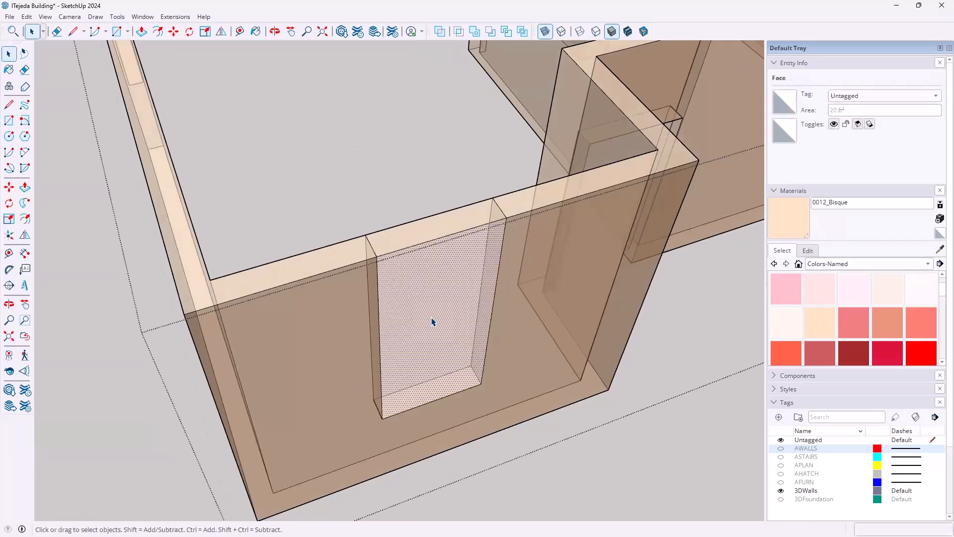
{"action": "key", "text": "Delete"}
{"action": "left_click", "coordinate": [417, 307]}
{"action": "key", "text": "Delete"}
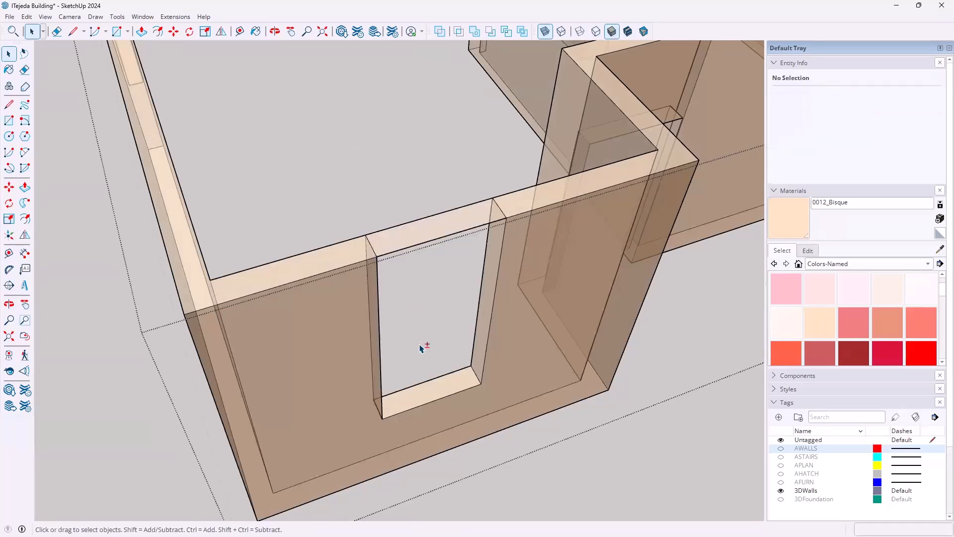
{"action": "middle_click_drag", "start_coordinate": [430, 396], "coordinate": [547, 98]}
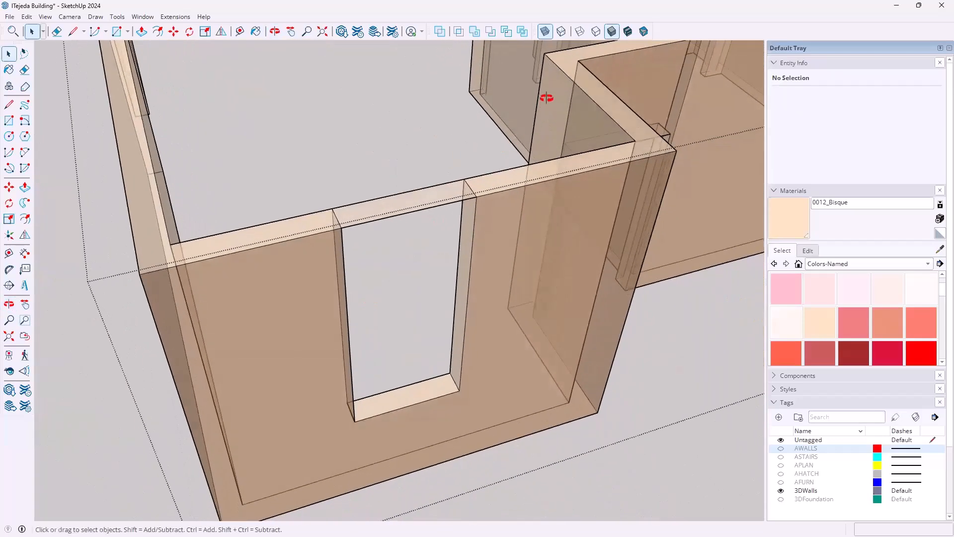
{"action": "left_click", "coordinate": [545, 32]}
{"action": "middle_click_drag", "start_coordinate": [409, 282], "coordinate": [430, 344]}
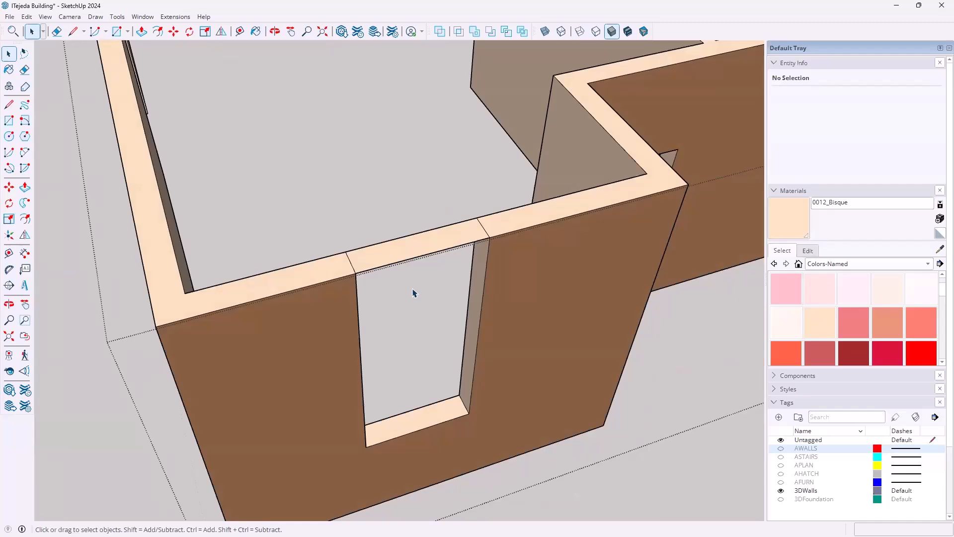
Push the bridging top face above the window opening down 2', matching the head of the interior doorway
{"action": "scroll", "coordinate": [412, 292], "scroll_direction": "down", "scroll_amount": 5}
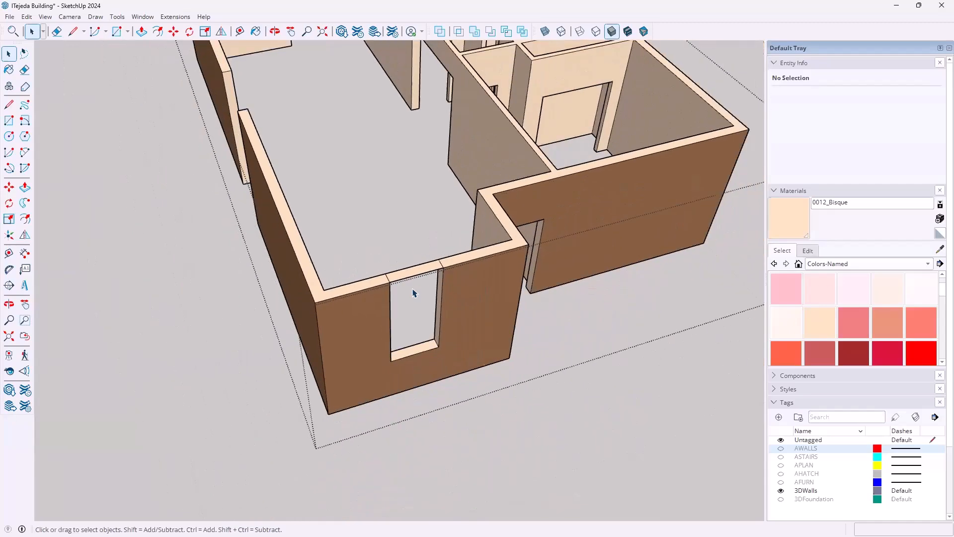
{"action": "middle_click_drag", "start_coordinate": [381, 349], "coordinate": [447, 313]}
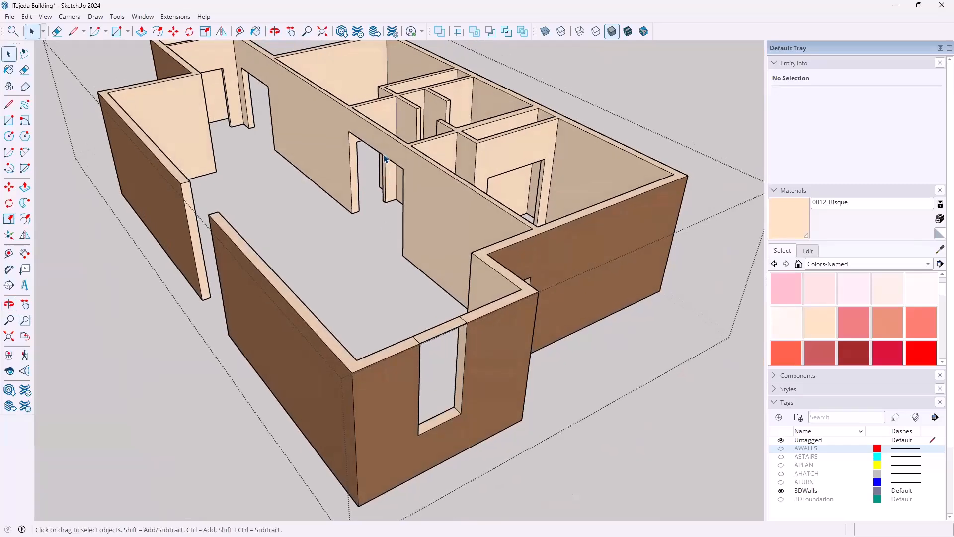
{"action": "middle_click_drag", "start_coordinate": [368, 273], "coordinate": [394, 228]}
{"action": "scroll", "coordinate": [394, 234], "scroll_direction": "up", "scroll_amount": 5}
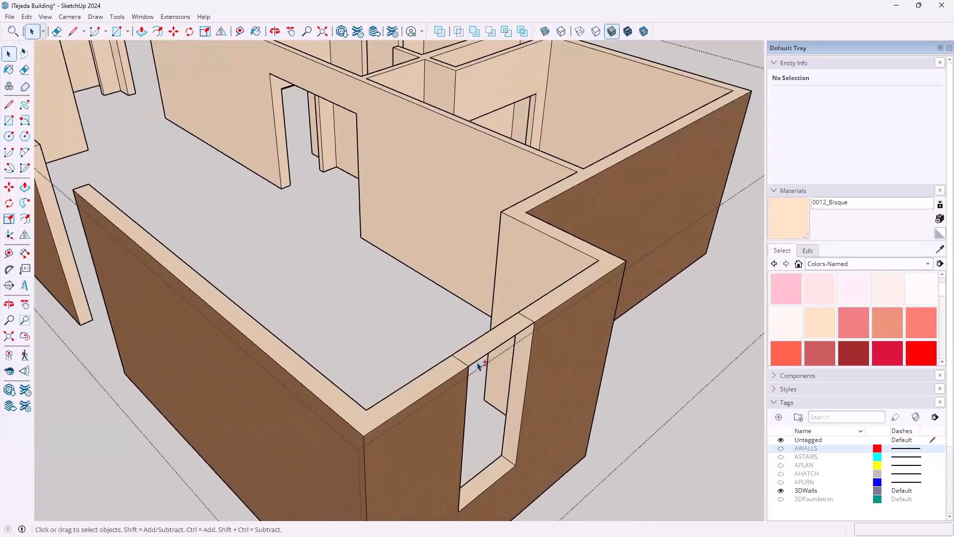
{"action": "key", "text": "p"}
{"action": "left_click", "coordinate": [473, 358]}
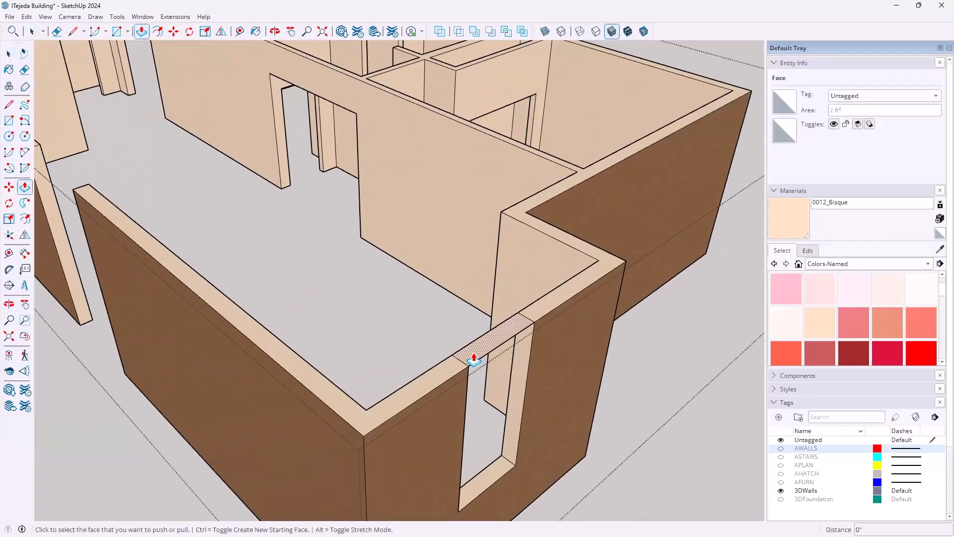
{"action": "left_click", "coordinate": [474, 359]}
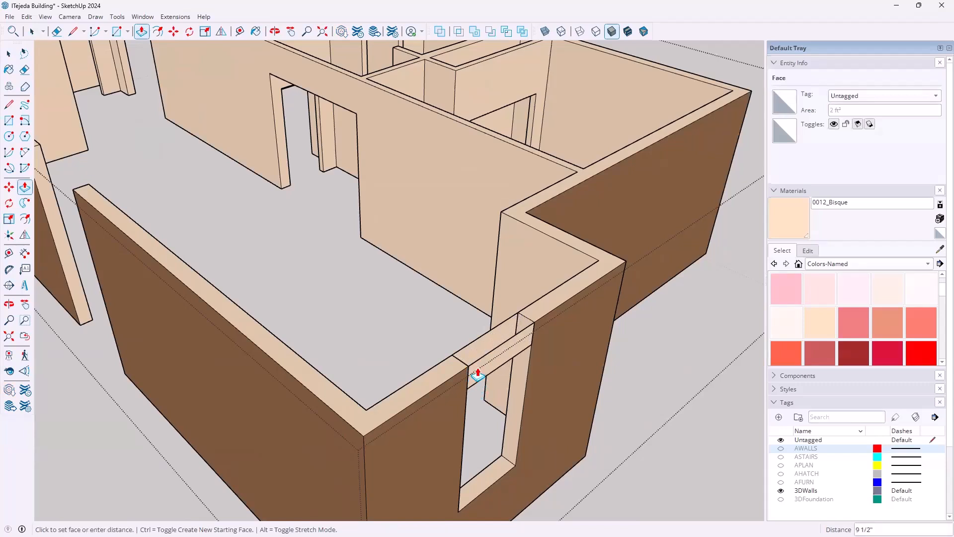
{"action": "scroll", "coordinate": [480, 383], "scroll_direction": "up", "scroll_amount": 1}
{"action": "scroll", "coordinate": [481, 383], "scroll_direction": "up", "scroll_amount": 1}
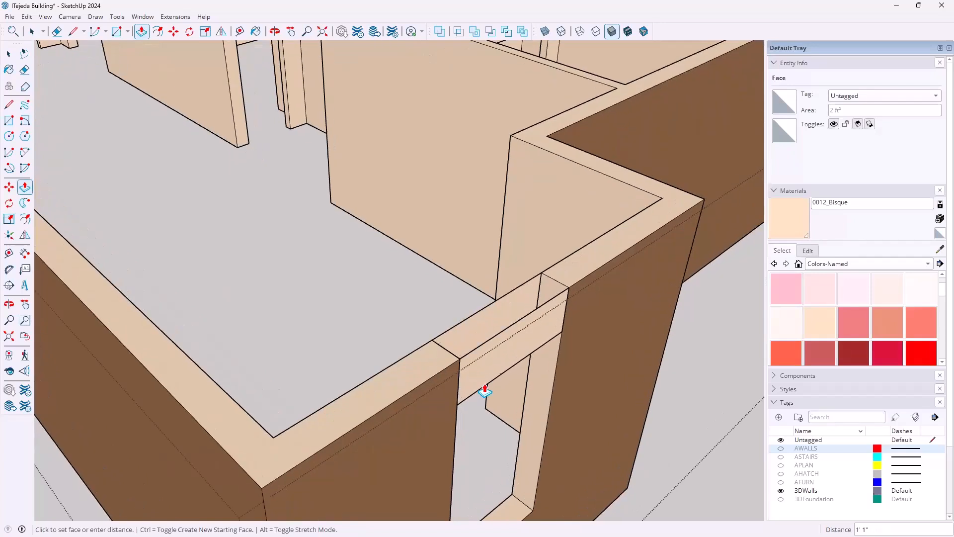
{"action": "scroll", "coordinate": [485, 390], "scroll_direction": "down", "scroll_amount": 2}
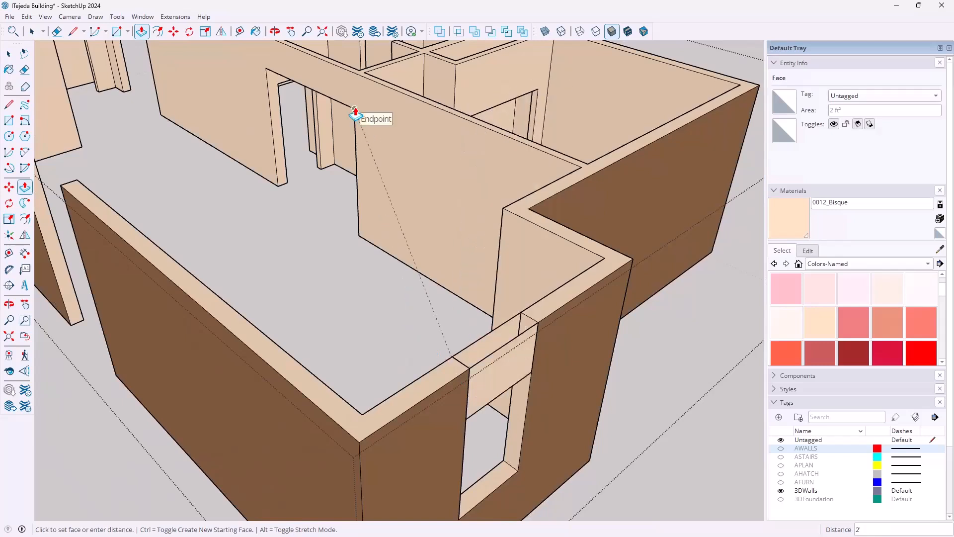
{"action": "left_click", "coordinate": [356, 113]}
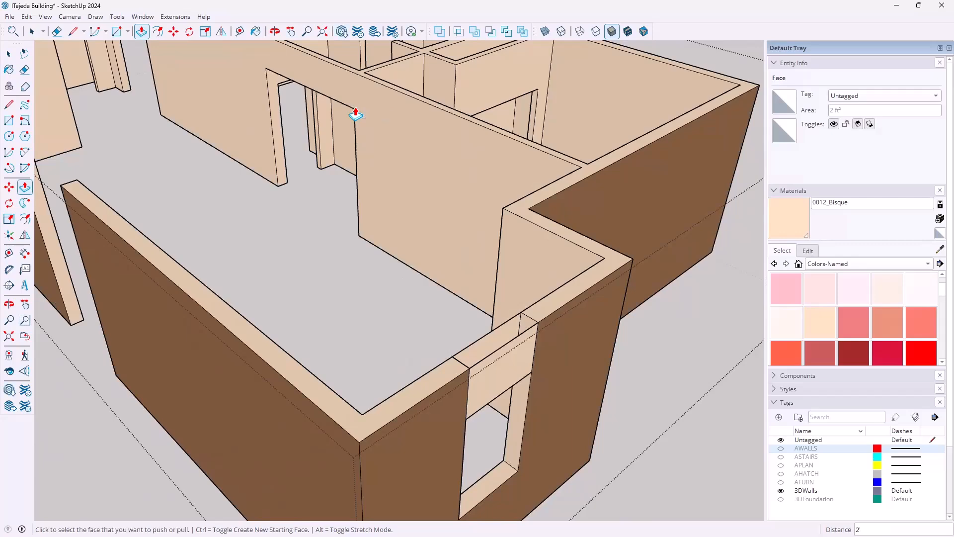
Examine the lowered face and the header area of the window opening from several angles
{"action": "middle_click_drag", "start_coordinate": [404, 347], "coordinate": [375, 396]}
{"action": "scroll", "coordinate": [455, 382], "scroll_direction": "up", "scroll_amount": 3}
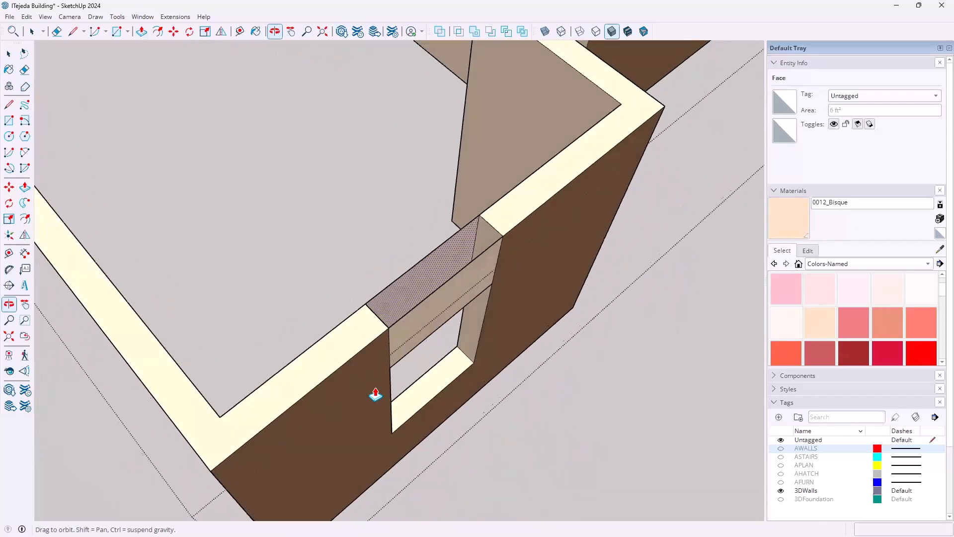
{"action": "scroll", "coordinate": [377, 388], "scroll_direction": "down", "scroll_amount": 3}
{"action": "middle_click_drag", "start_coordinate": [417, 345], "coordinate": [400, 129]}
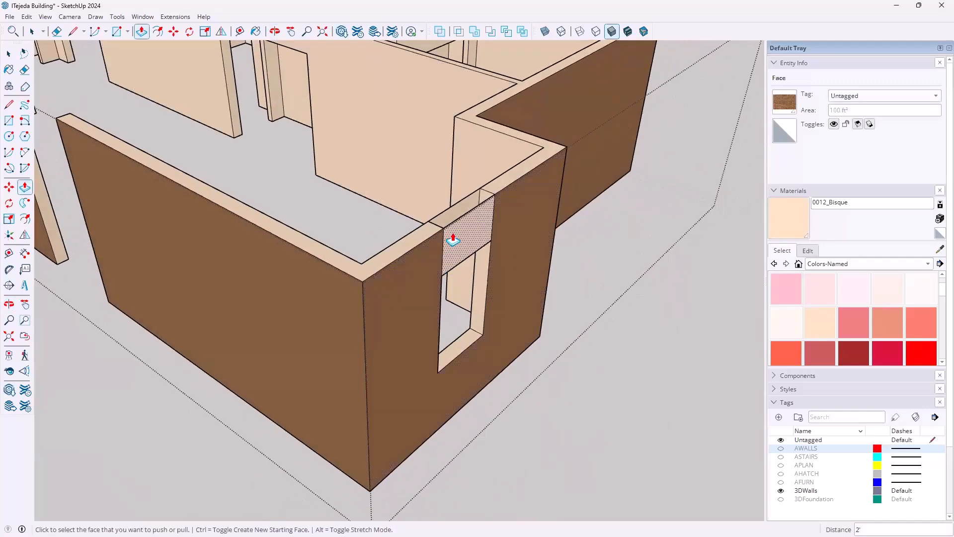
{"action": "middle_click_drag", "start_coordinate": [452, 219], "coordinate": [380, 334]}
{"action": "scroll", "coordinate": [382, 330], "scroll_direction": "up", "scroll_amount": 5}
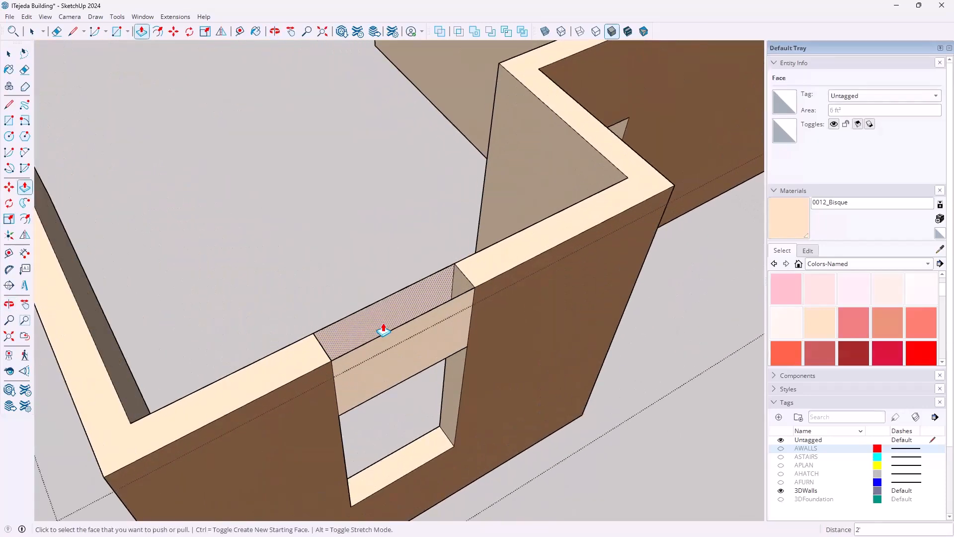
Draw an 8" edge across the wall top at the end of the window opening to close the header's top face
{"action": "key", "text": "l"}
{"action": "left_click", "coordinate": [455, 263]}
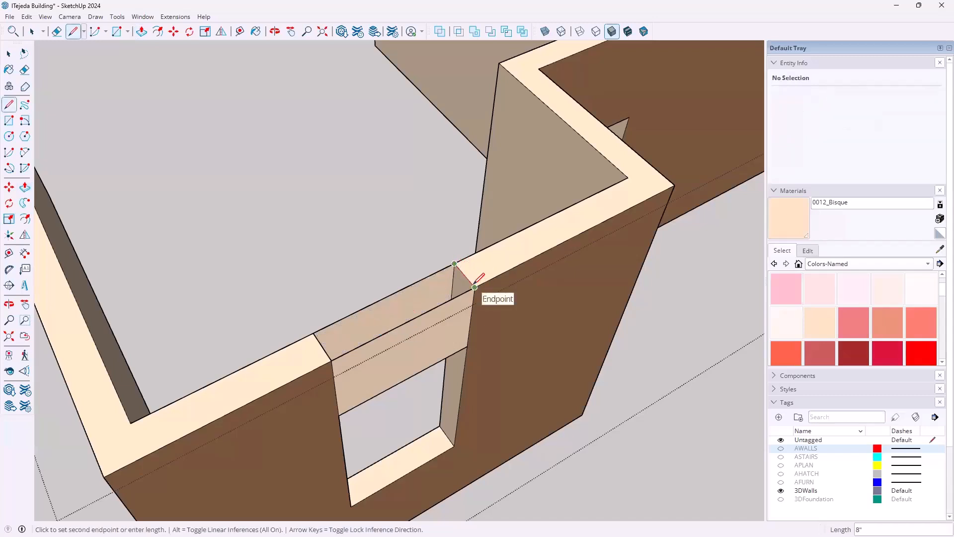
{"action": "left_click", "coordinate": [475, 287]}
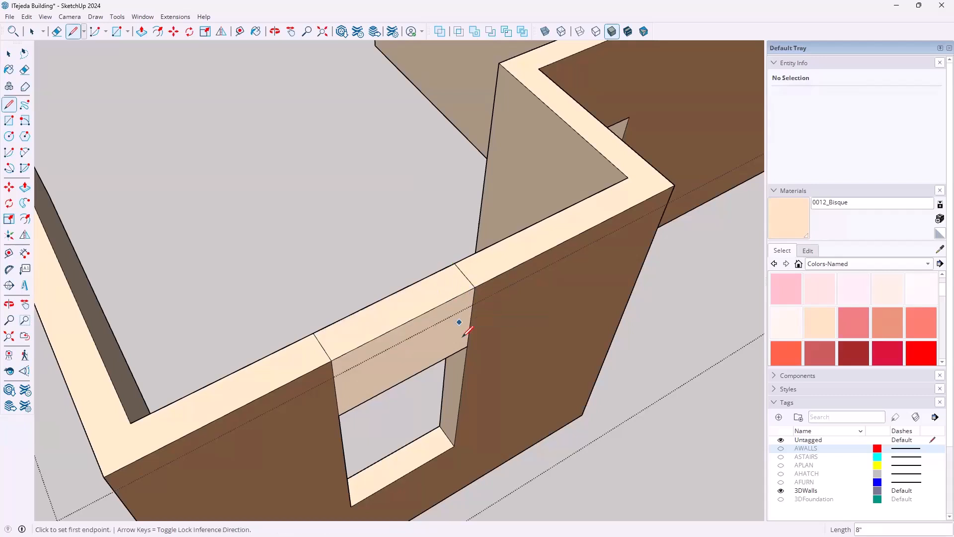
Switch to hidden-line display with X-ray and erase the leftover seam edges on the wall around the window header
{"action": "left_click", "coordinate": [596, 31]}
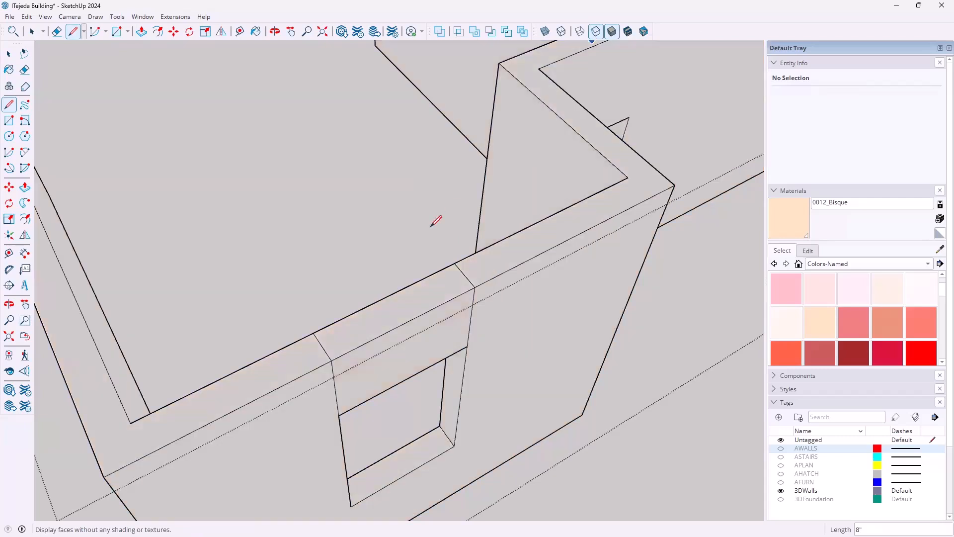
{"action": "left_click", "coordinate": [546, 32]}
{"action": "key", "text": "o"}
{"action": "mouse_move", "coordinate": [359, 272]}
{"action": "left_mouse_down"}
{"action": "mouse_move", "coordinate": [341, 245]}
{"action": "mouse_move", "coordinate": [380, 244]}
{"action": "mouse_move", "coordinate": [358, 266]}
{"action": "mouse_move", "coordinate": [472, 280]}
{"action": "left_mouse_up"}
{"action": "key", "text": "e"}
{"action": "left_click", "coordinate": [470, 287]}
{"action": "left_click", "coordinate": [462, 285]}
{"action": "left_click", "coordinate": [480, 331]}
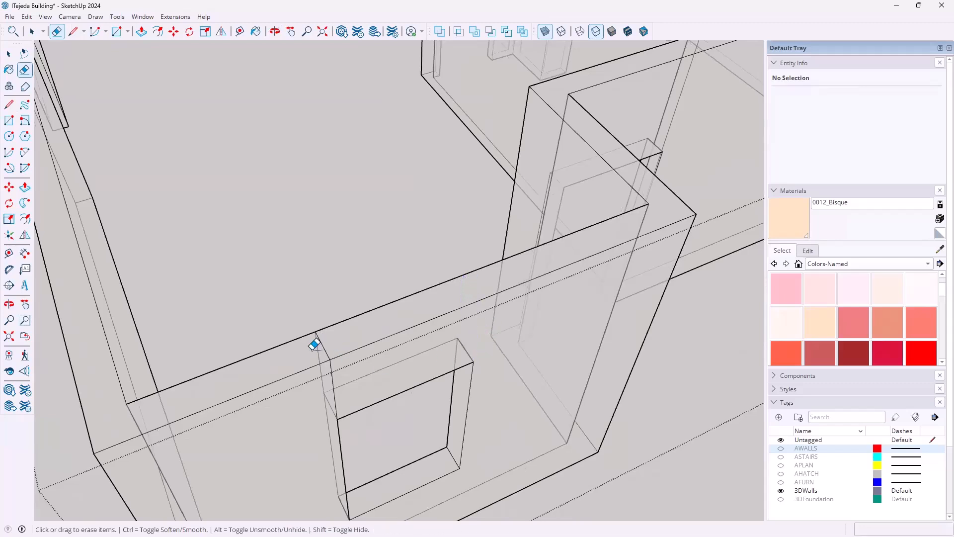
{"action": "scroll", "coordinate": [311, 345], "scroll_direction": "up", "scroll_amount": 2}
{"action": "mouse_move", "coordinate": [309, 346]}
{"action": "left_mouse_down"}
{"action": "mouse_move", "coordinate": [352, 334]}
{"action": "mouse_move", "coordinate": [363, 353]}
{"action": "left_mouse_up"}
{"action": "mouse_move", "coordinate": [368, 384]}
{"action": "middle_mouse_down"}
{"action": "mouse_move", "coordinate": [341, 309]}
{"action": "mouse_move", "coordinate": [347, 273]}
{"action": "mouse_move", "coordinate": [328, 377]}
{"action": "middle_mouse_up"}
{"action": "left_click_drag", "start_coordinate": [340, 376], "coordinate": [368, 373]}
{"action": "middle_click_drag", "start_coordinate": [369, 373], "coordinate": [429, 421]}
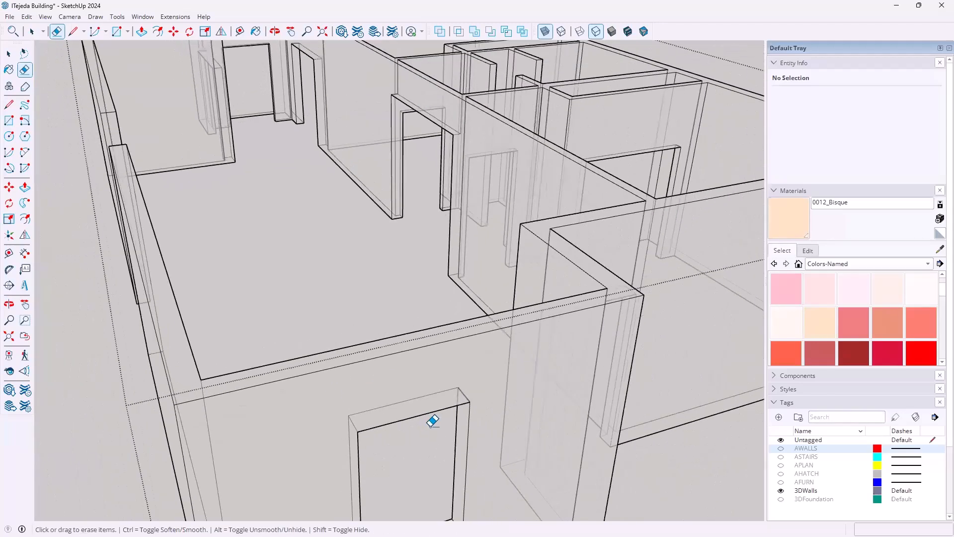
{"action": "mouse_move", "coordinate": [409, 373]}
{"action": "middle_mouse_down"}
{"action": "mouse_move", "coordinate": [388, 283]}
{"action": "mouse_move", "coordinate": [394, 263]}
{"action": "middle_mouse_up"}
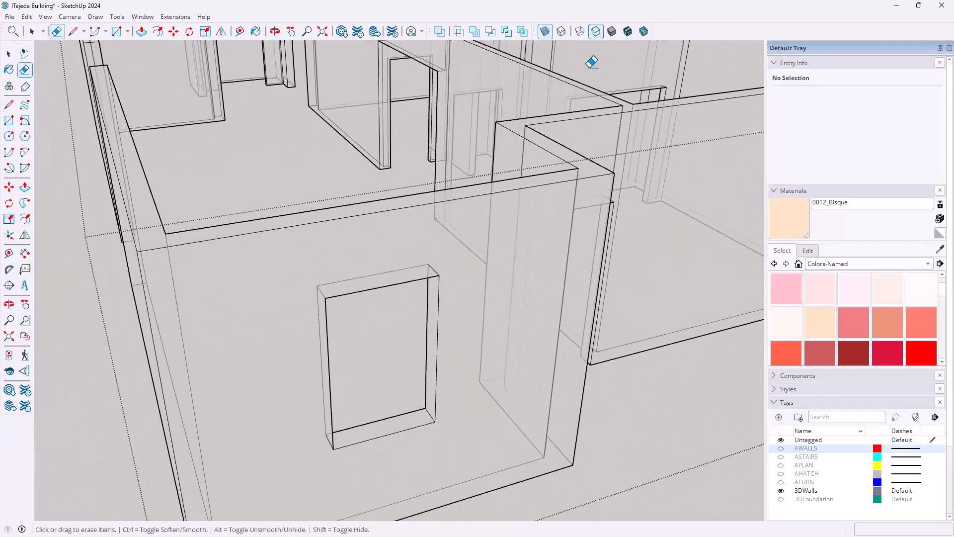
Restore shading with textures, turn off X-ray, and close the wall group's editing
{"action": "left_click", "coordinate": [628, 31]}
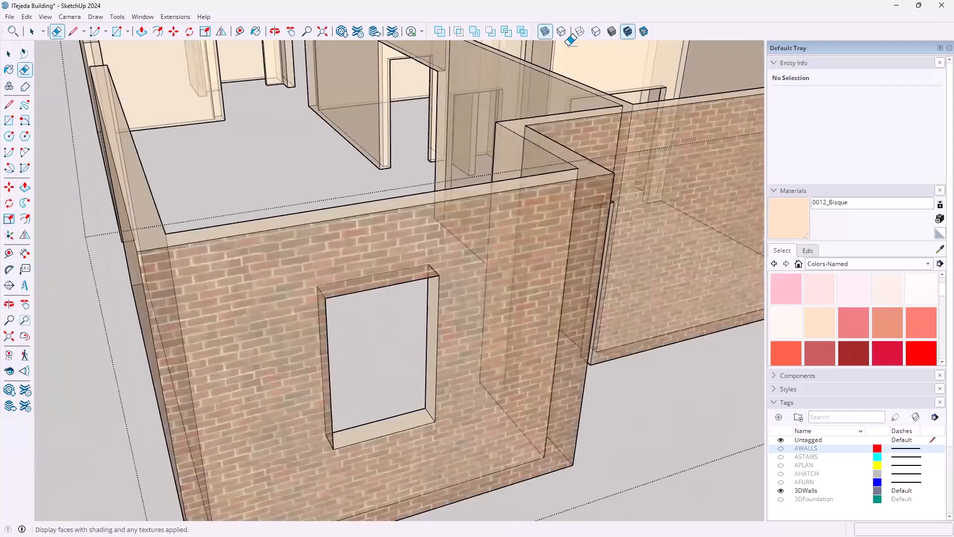
{"action": "left_click", "coordinate": [546, 32]}
{"action": "middle_click_drag", "start_coordinate": [501, 273], "coordinate": [448, 355]}
{"action": "scroll", "coordinate": [497, 300], "scroll_direction": "down", "scroll_amount": 5}
{"action": "scroll", "coordinate": [446, 356], "scroll_direction": "up", "scroll_amount": 4}
{"action": "key", "text": "e"}
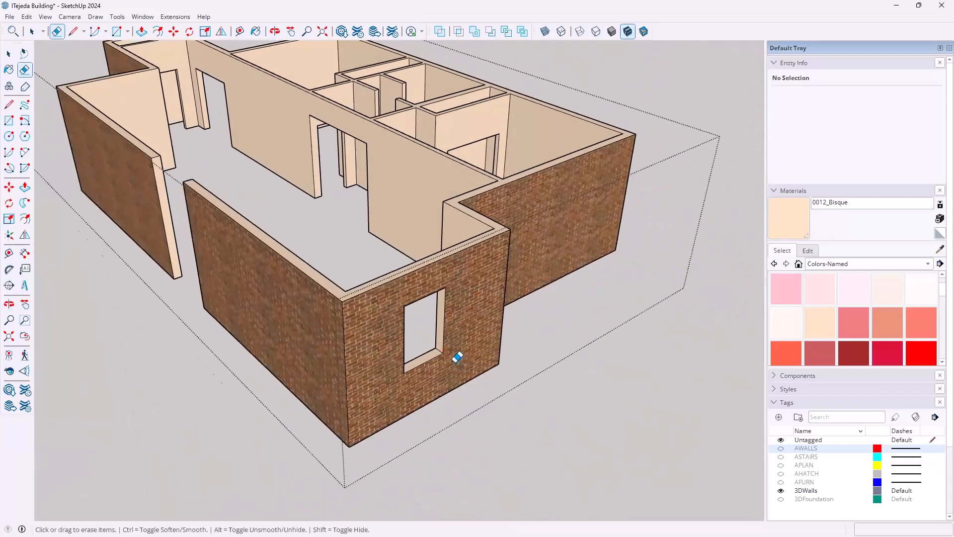
{"action": "scroll", "coordinate": [456, 358], "scroll_direction": "up", "scroll_amount": 5}
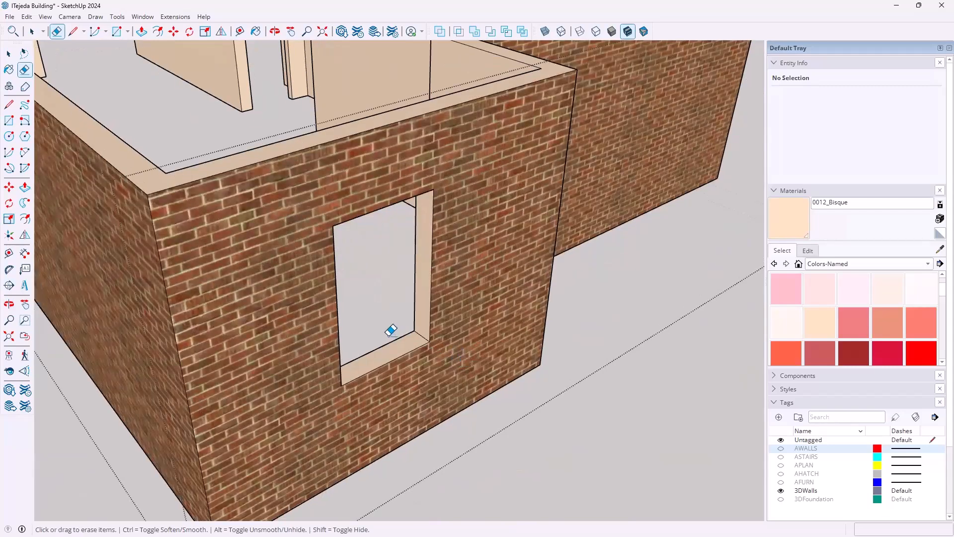
{"action": "left_click", "coordinate": [9, 55]}
{"action": "left_click", "coordinate": [520, 462]}
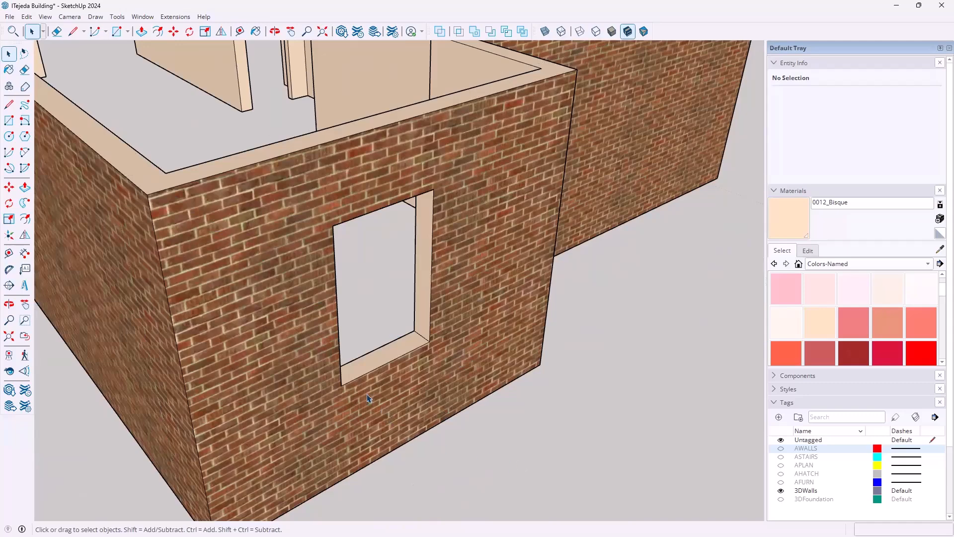
Outline a 3" high by 3' wide rectangle on the brick face directly below the window opening
{"action": "scroll", "coordinate": [367, 398], "scroll_direction": "up", "scroll_amount": 5}
{"action": "middle_click_drag", "start_coordinate": [410, 388], "coordinate": [499, 357]}
{"action": "middle_click_drag", "start_coordinate": [451, 336], "coordinate": [366, 334]}
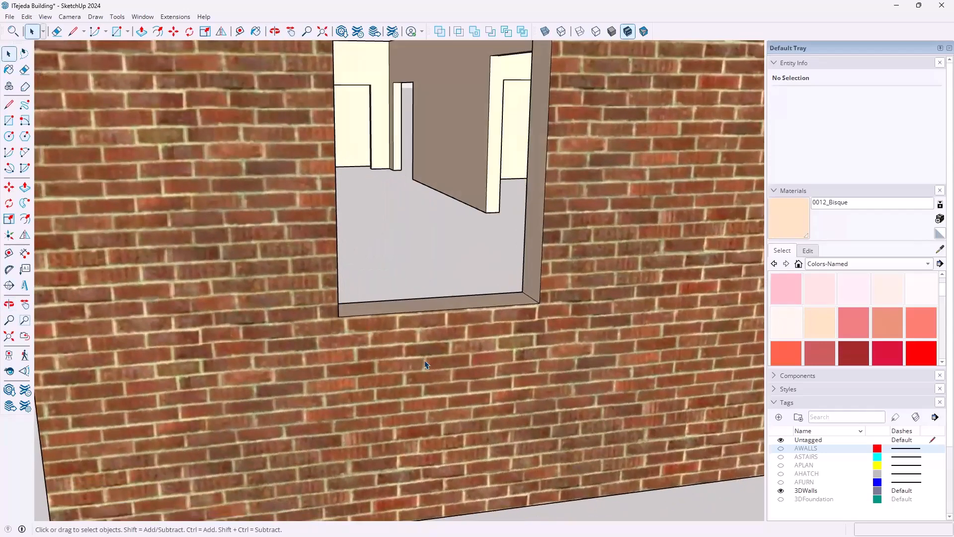
{"action": "left_click", "coordinate": [10, 105]}
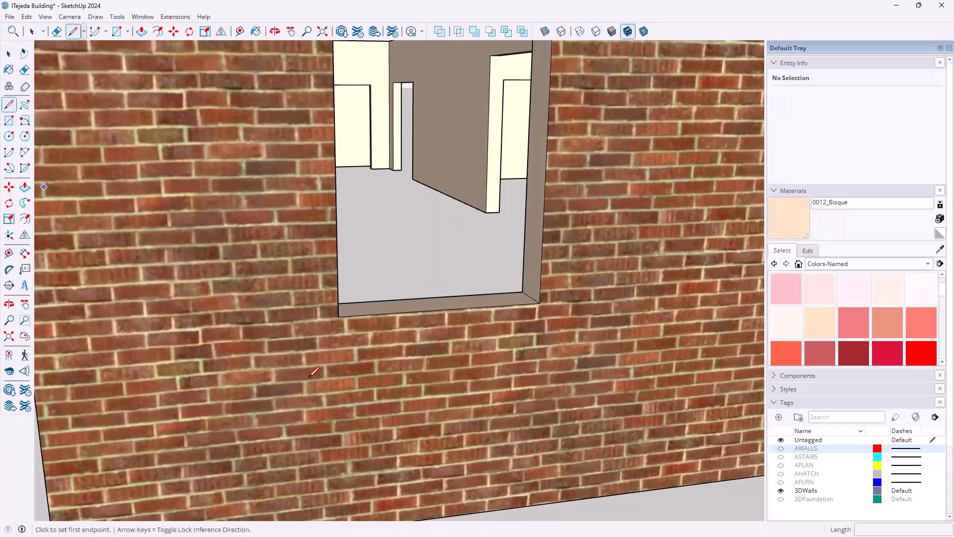
{"action": "left_click", "coordinate": [338, 316]}
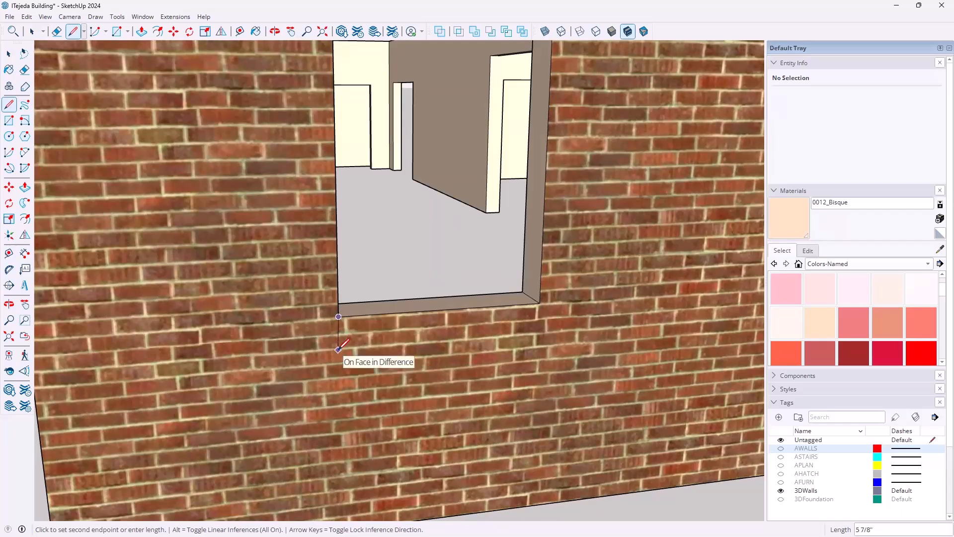
{"action": "key", "text": "Up"}
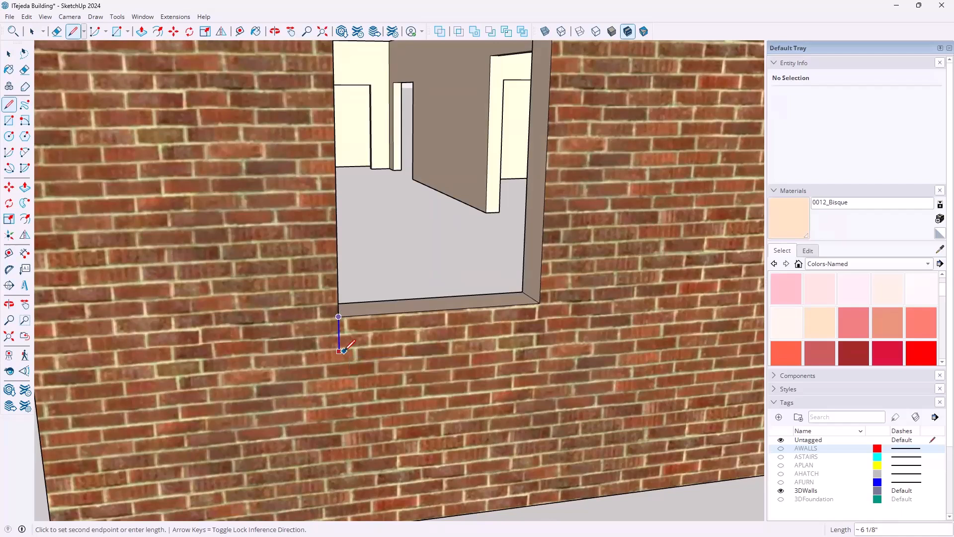
{"action": "type", "text": "3"}
{"action": "key", "text": "Return"}
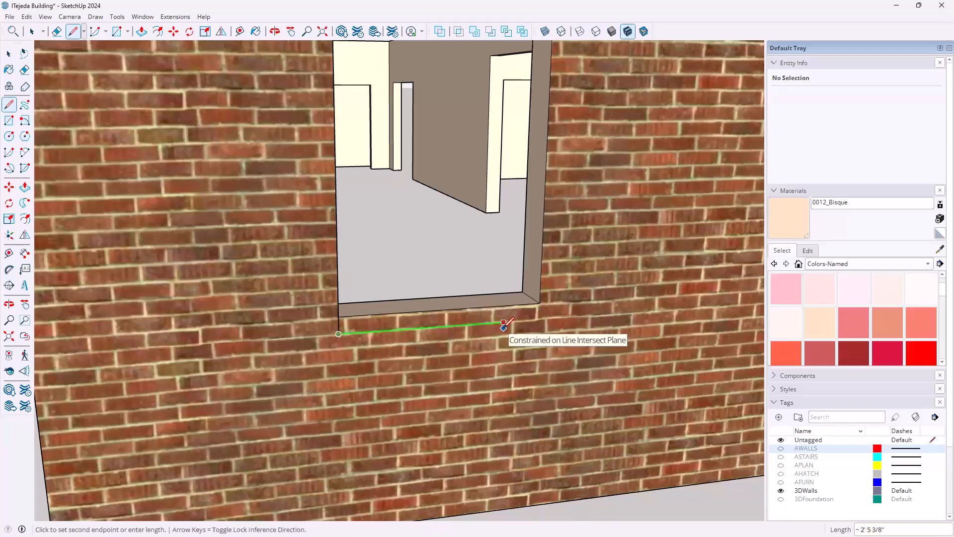
{"action": "left_click", "coordinate": [542, 299]}
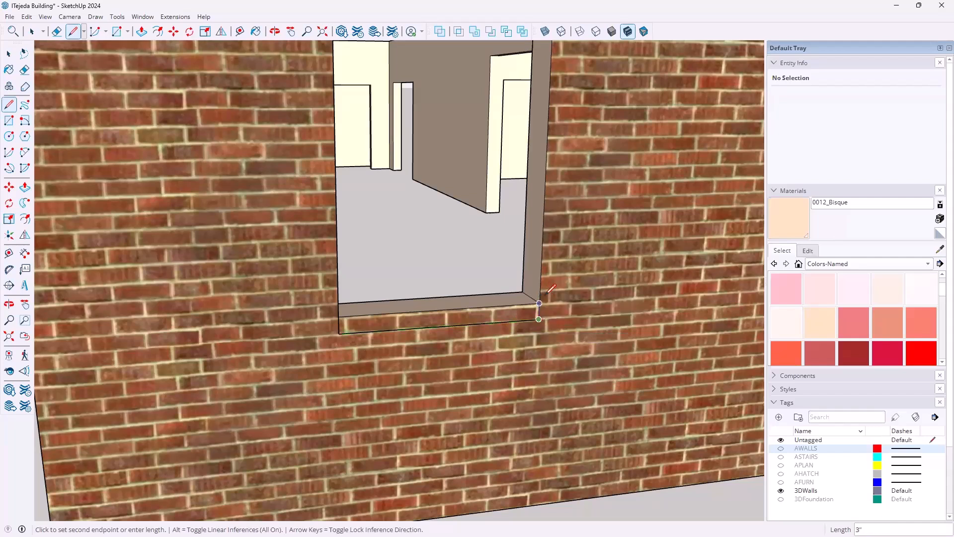
{"action": "left_click", "coordinate": [540, 303]}
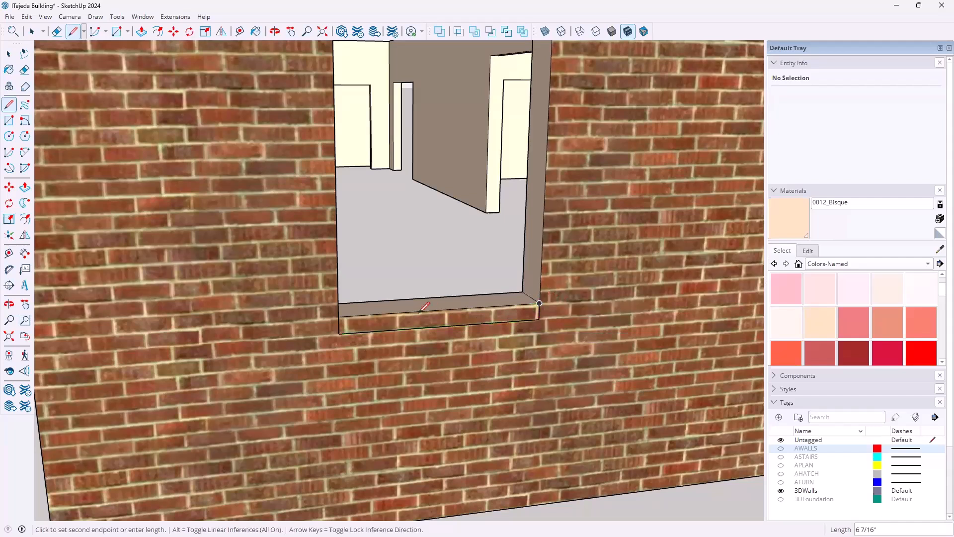
{"action": "left_click", "coordinate": [340, 317]}
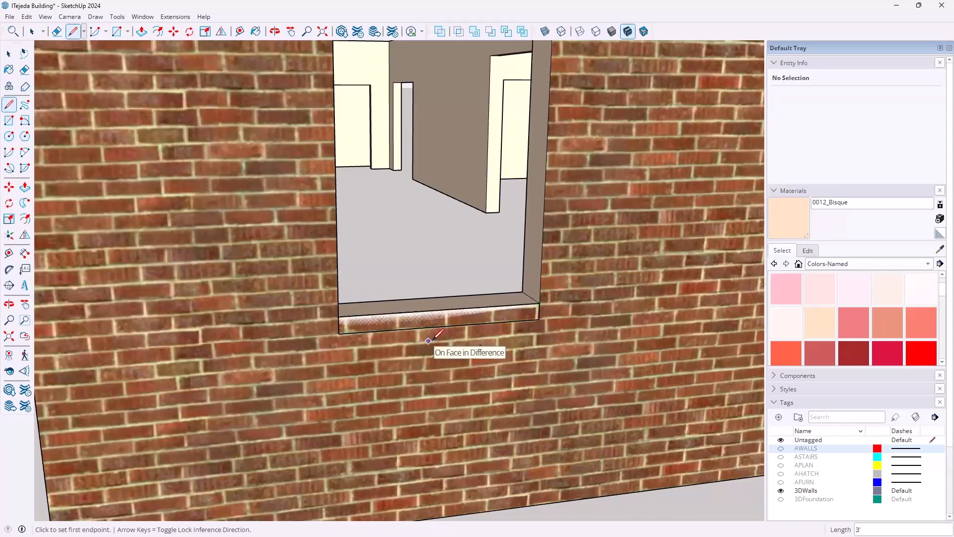
Pull the rectangle below the window outward 2" to form a projecting sill
{"action": "middle_click_drag", "start_coordinate": [475, 387], "coordinate": [523, 416]}
{"action": "scroll", "coordinate": [522, 416], "scroll_direction": "down", "scroll_amount": 4}
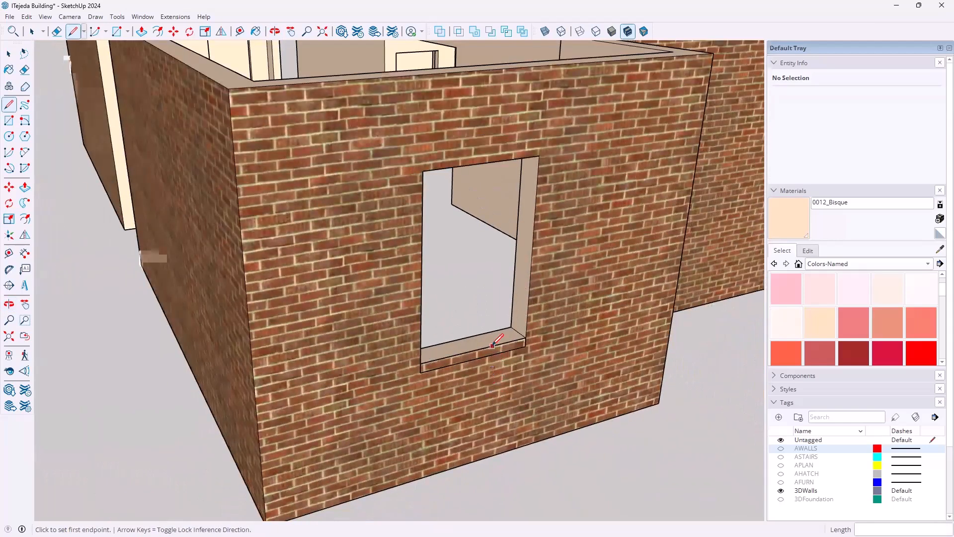
{"action": "scroll", "coordinate": [492, 345], "scroll_direction": "up", "scroll_amount": 4}
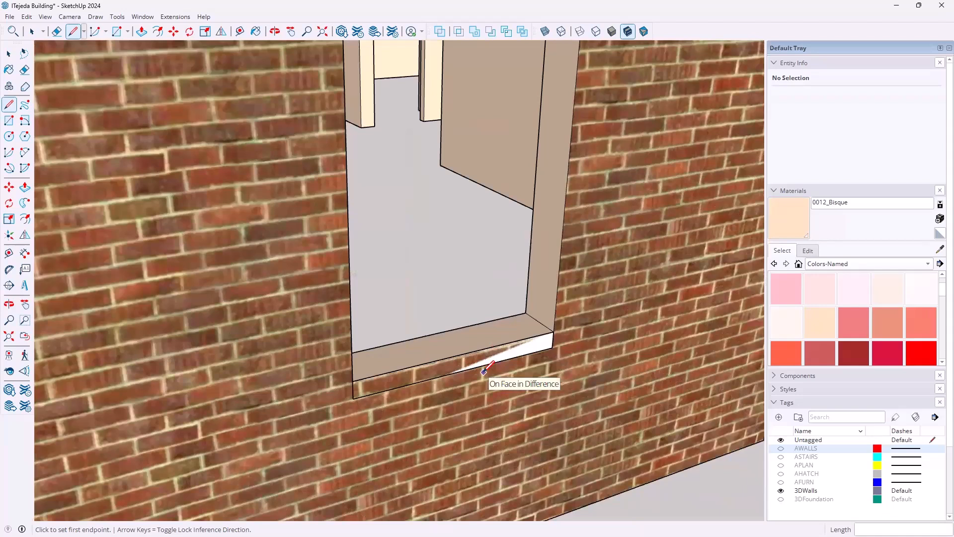
{"action": "key", "text": "p"}
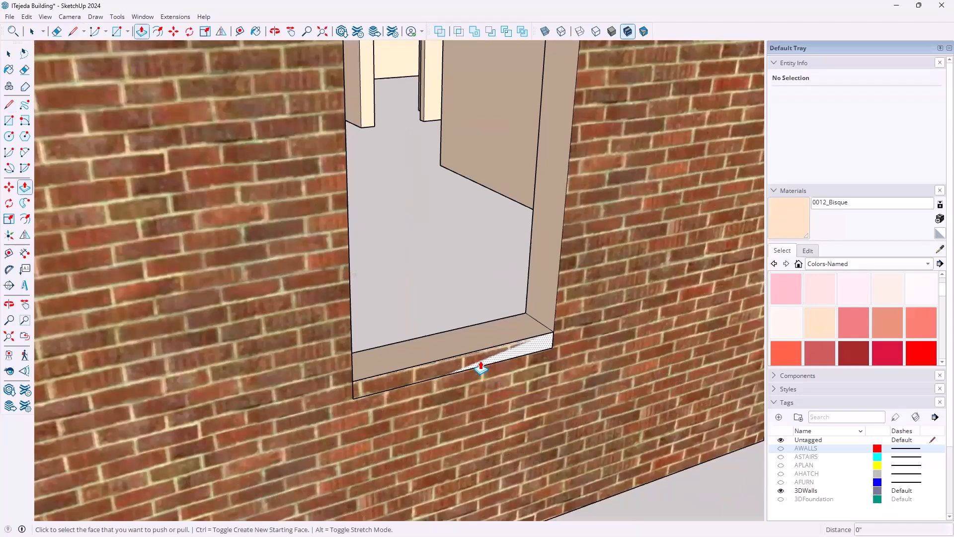
{"action": "left_click", "coordinate": [480, 363]}
{"action": "left_click", "coordinate": [481, 363]}
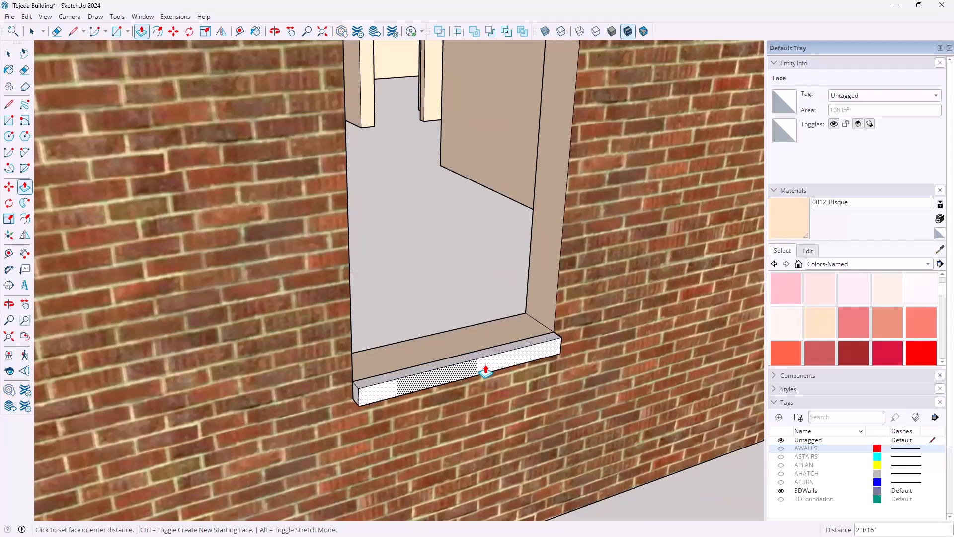
{"action": "type", "text": "2"}
{"action": "key", "text": "Return"}
Select all connected geometry of the projecting sill and make it a group
{"action": "middle_click_drag", "start_coordinate": [390, 409], "coordinate": [467, 364]}
{"action": "key", "text": "p"}
{"action": "scroll", "coordinate": [467, 358], "scroll_direction": "up", "scroll_amount": 5}
{"action": "scroll", "coordinate": [482, 359], "scroll_direction": "up", "scroll_amount": 1}
{"action": "middle_click_drag", "start_coordinate": [401, 372], "coordinate": [481, 352]}
{"action": "key", "text": "Escape"}
{"action": "key", "text": "space"}
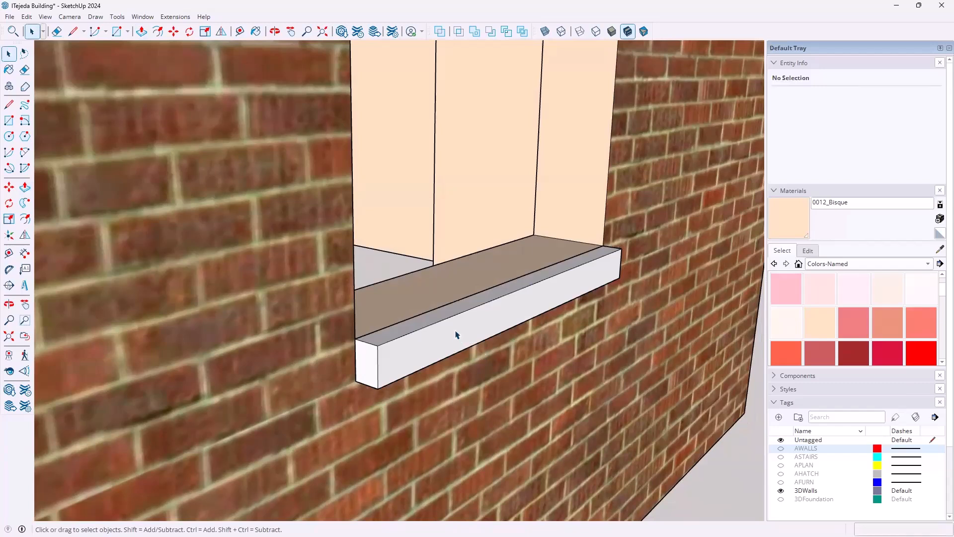
{"action": "triple_click", "coordinate": [456, 334]}
{"action": "right_click", "coordinate": [456, 334]}
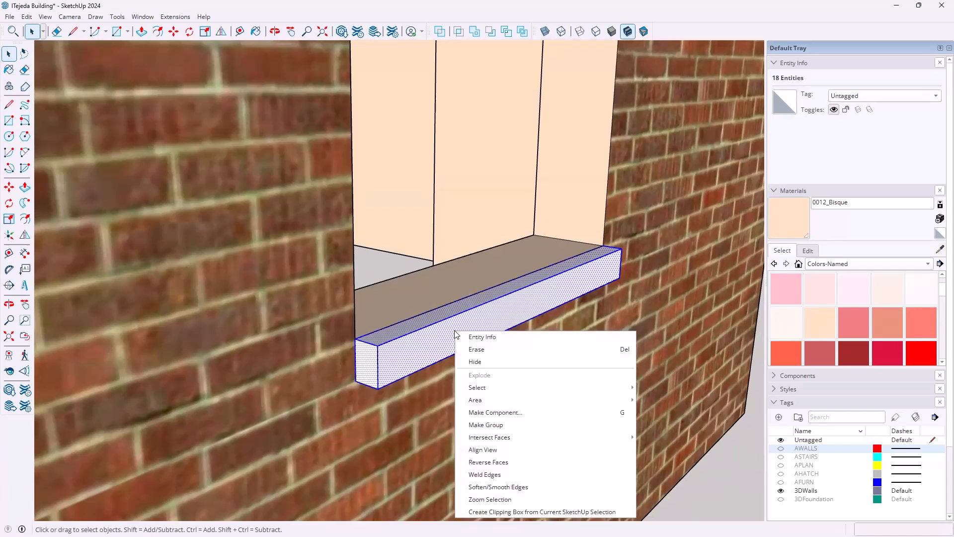
{"action": "left_click", "coordinate": [481, 425]}
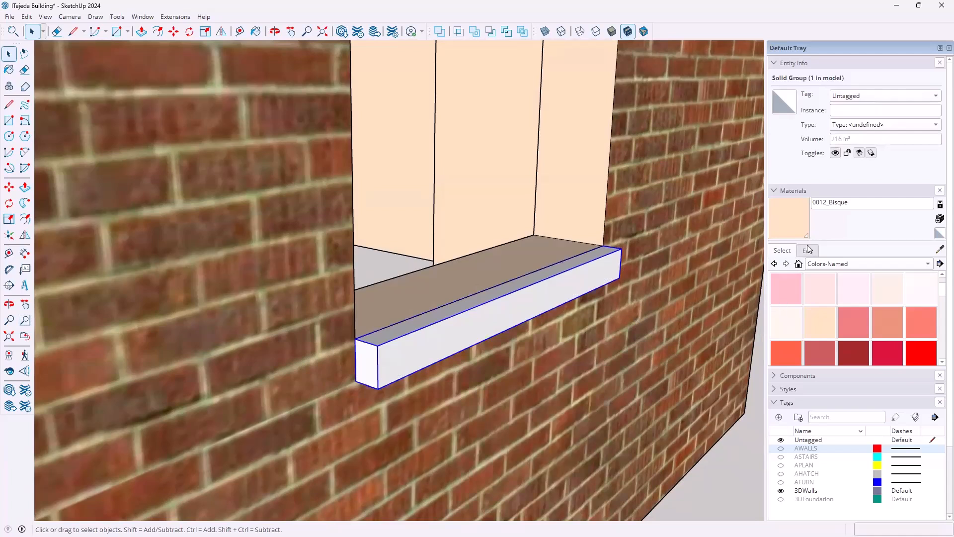
Paint the sill group with the Granite Light Gray stone material and deselect it
{"action": "left_click", "coordinate": [929, 268]}
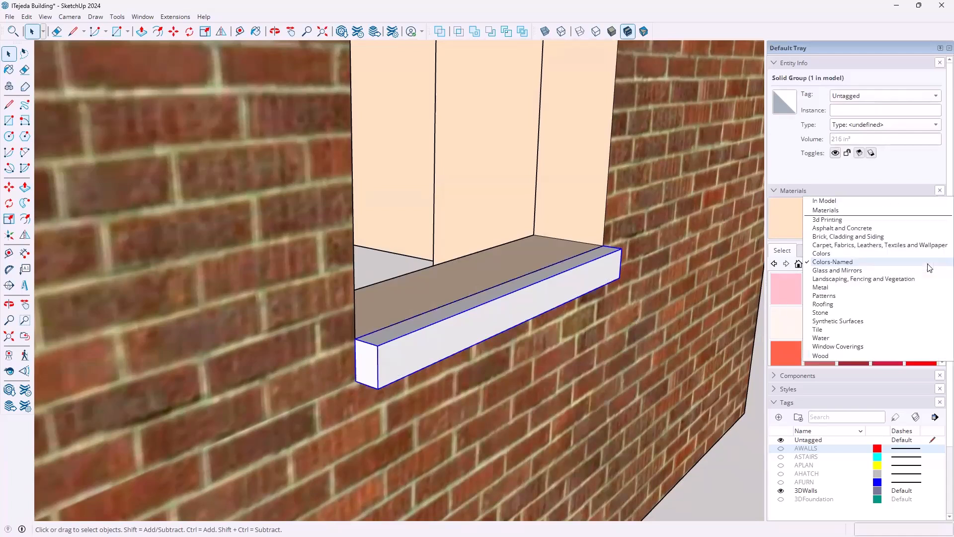
{"action": "left_click", "coordinate": [818, 316]}
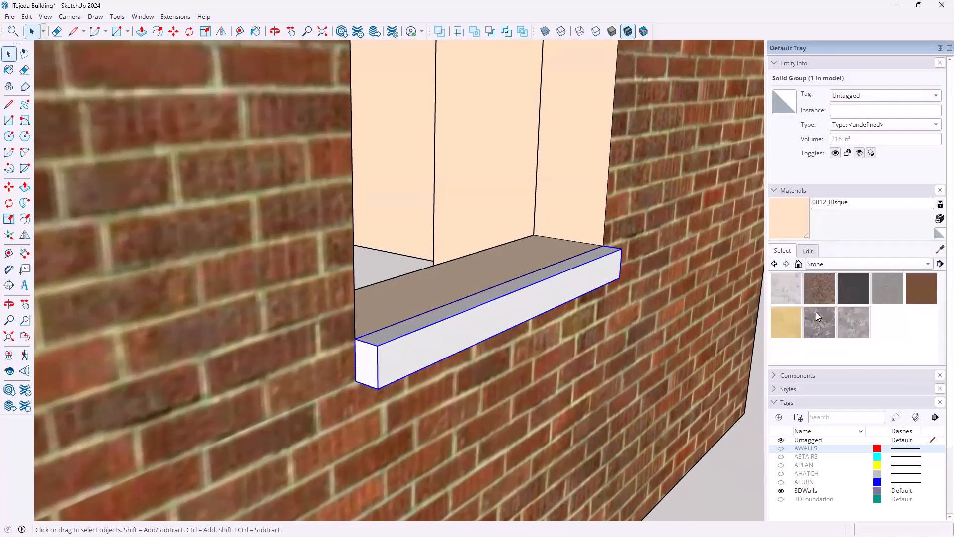
{"action": "left_click", "coordinate": [885, 287]}
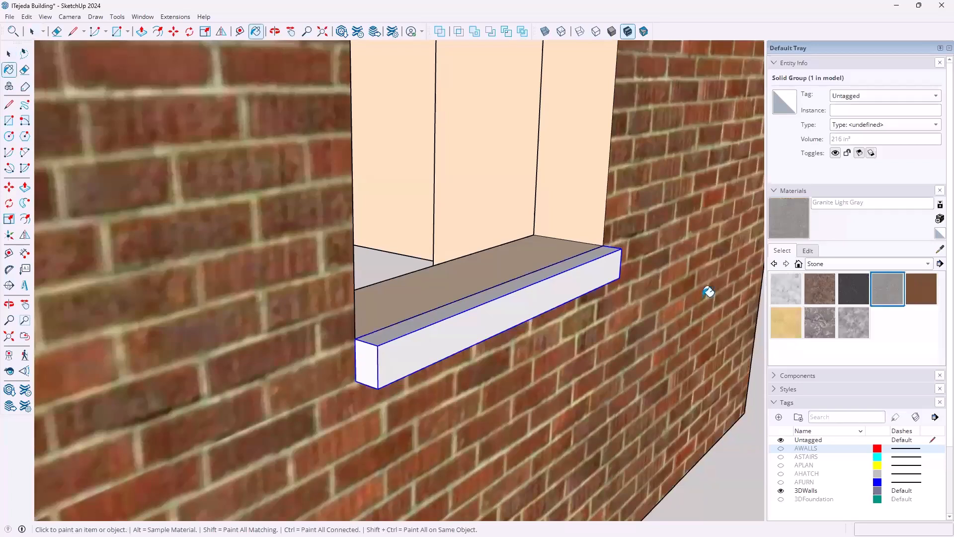
{"action": "left_click", "coordinate": [516, 292]}
{"action": "scroll", "coordinate": [569, 305], "scroll_direction": "down", "scroll_amount": 3}
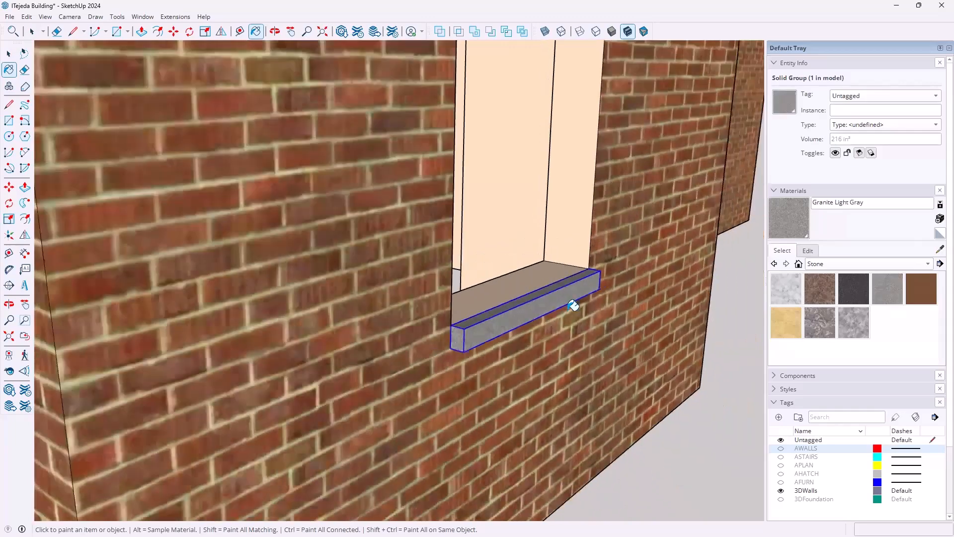
{"action": "scroll", "coordinate": [582, 315], "scroll_direction": "down", "scroll_amount": 5}
{"action": "middle_click_drag", "start_coordinate": [607, 337], "coordinate": [558, 383]}
{"action": "scroll", "coordinate": [586, 417], "scroll_direction": "down", "scroll_amount": 3}
{"action": "mouse_move", "coordinate": [586, 418]}
{"action": "middle_mouse_down"}
{"action": "mouse_move", "coordinate": [507, 439]}
{"action": "mouse_move", "coordinate": [515, 401]}
{"action": "mouse_move", "coordinate": [561, 420]}
{"action": "middle_mouse_up"}
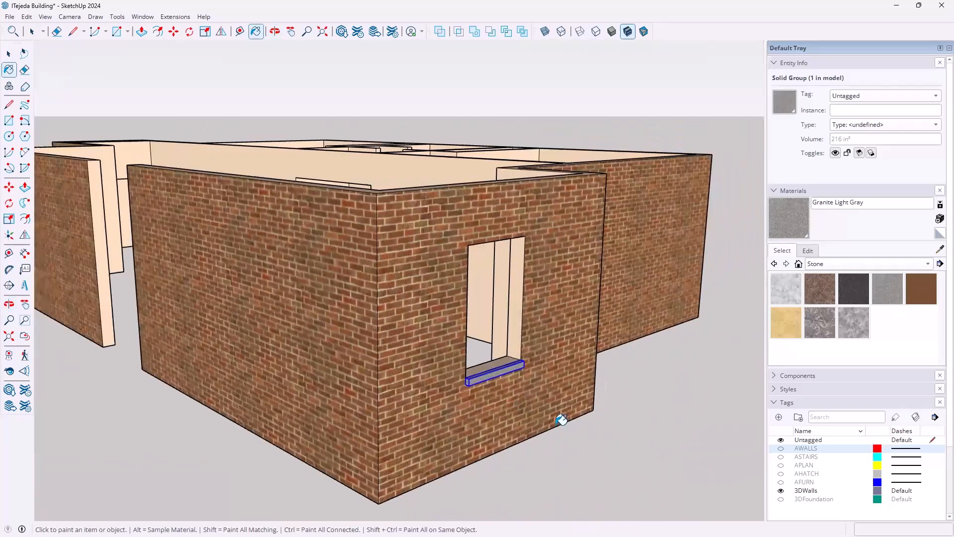
{"action": "key", "text": "space"}
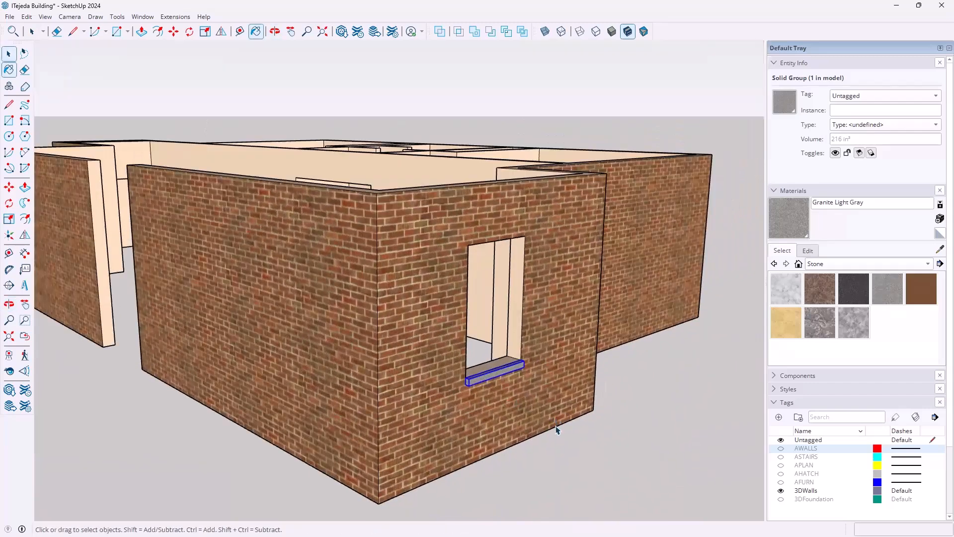
{"action": "left_click", "coordinate": [616, 432]}
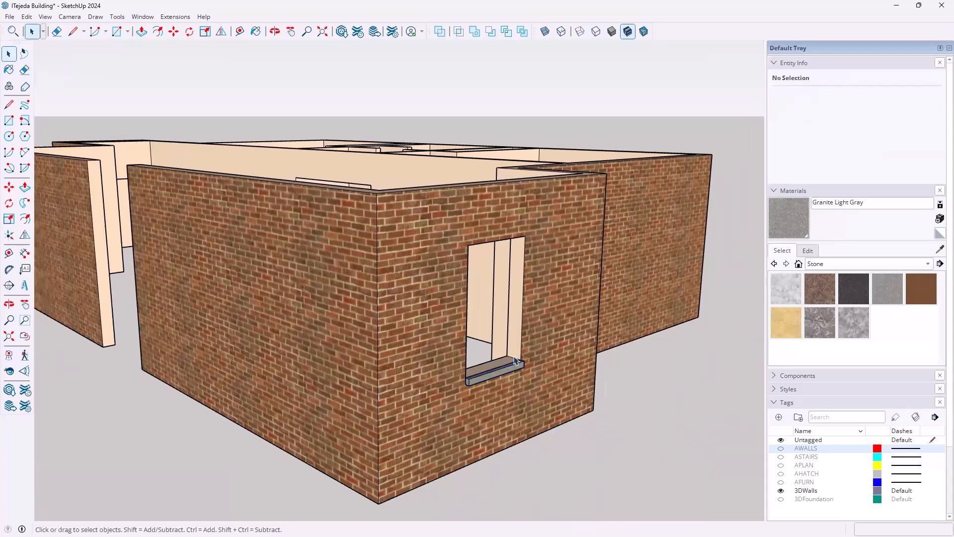
Hide the 3DWalls tag to check whether the sill belongs to it, and show the walls again
{"action": "scroll", "coordinate": [616, 433], "scroll_direction": "down", "scroll_amount": 5}
{"action": "middle_click_drag", "start_coordinate": [475, 321], "coordinate": [697, 416]}
{"action": "scroll", "coordinate": [475, 395], "scroll_direction": "up", "scroll_amount": 5}
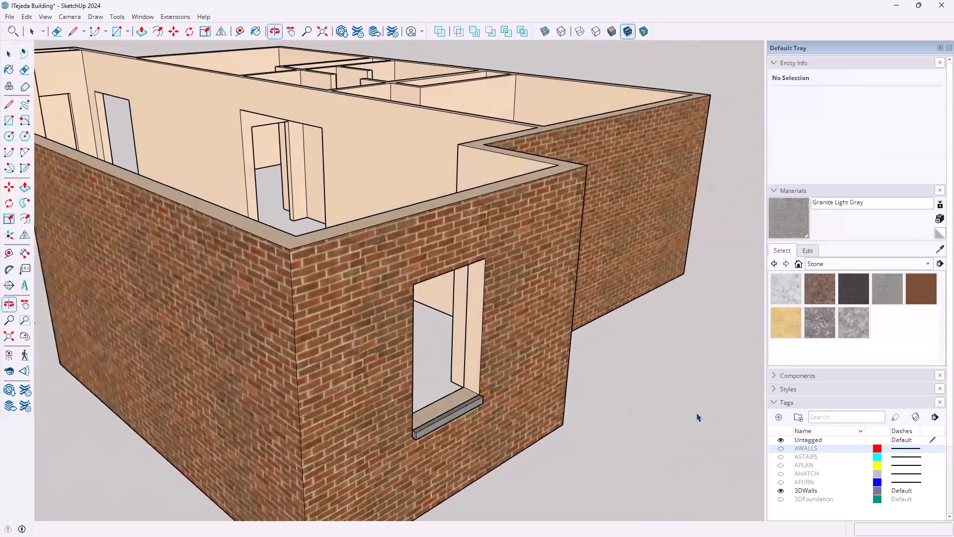
{"action": "left_click", "coordinate": [781, 490]}
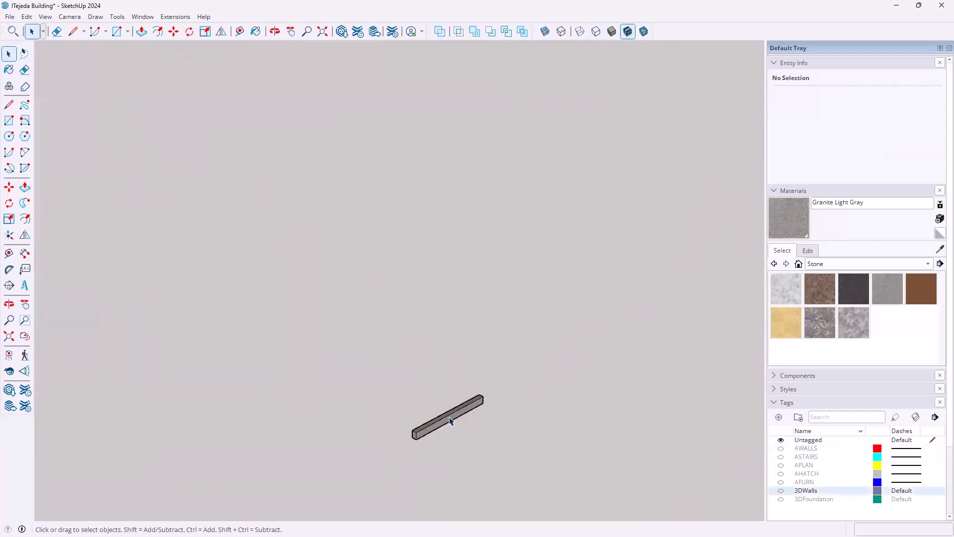
{"action": "left_click", "coordinate": [780, 490]}
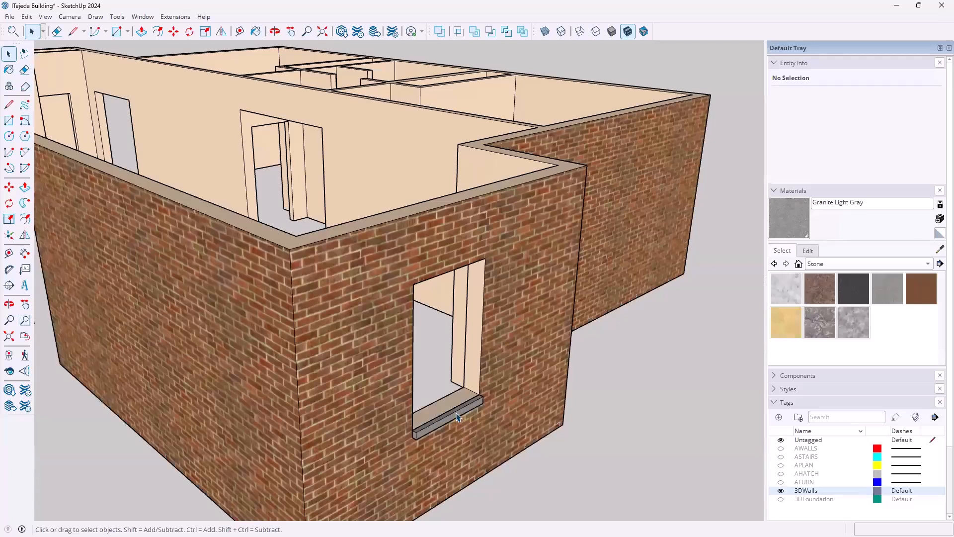
Assign the granite window sill group to the 3DWalls tag, and hide and show that tag to check the assignment
{"action": "left_click", "coordinate": [458, 417]}
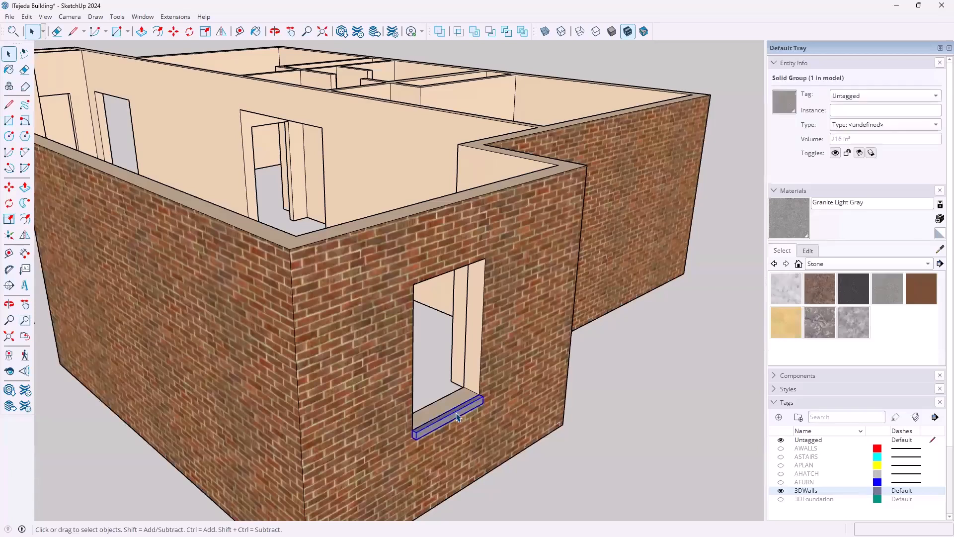
{"action": "left_click", "coordinate": [874, 98]}
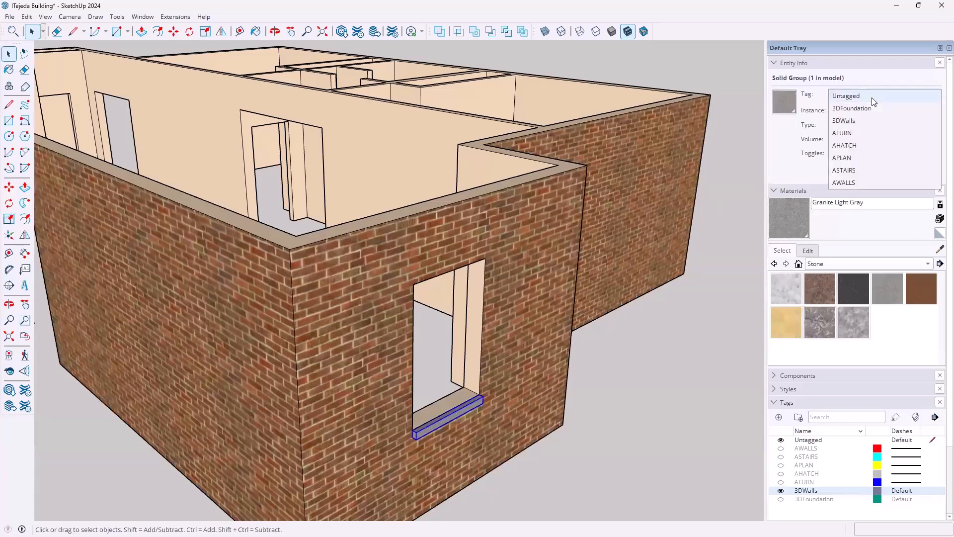
{"action": "left_click", "coordinate": [857, 121]}
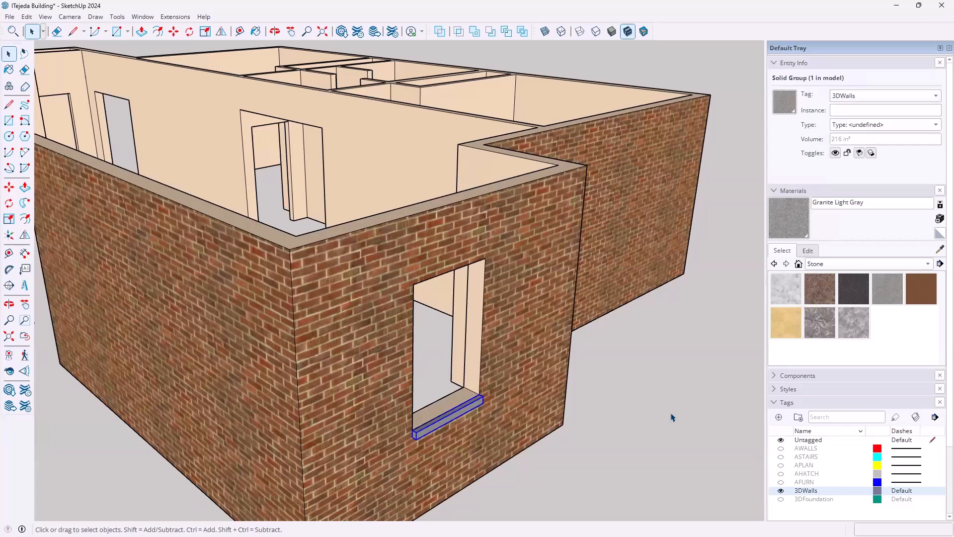
{"action": "left_click", "coordinate": [673, 419]}
{"action": "left_click", "coordinate": [781, 490]}
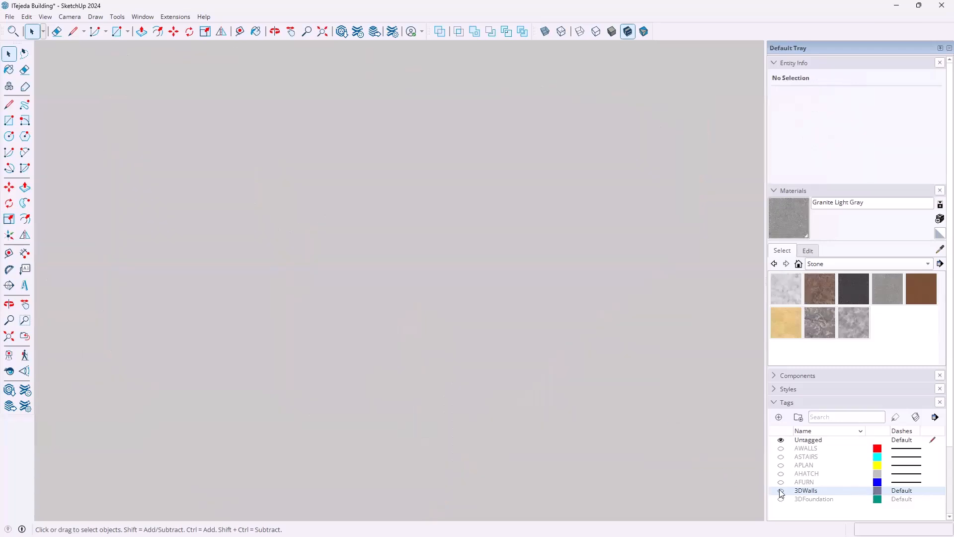
{"action": "left_click", "coordinate": [781, 491]}
Look over the whole house from its opposite side and save the building model
{"action": "scroll", "coordinate": [419, 324], "scroll_direction": "down", "scroll_amount": 6}
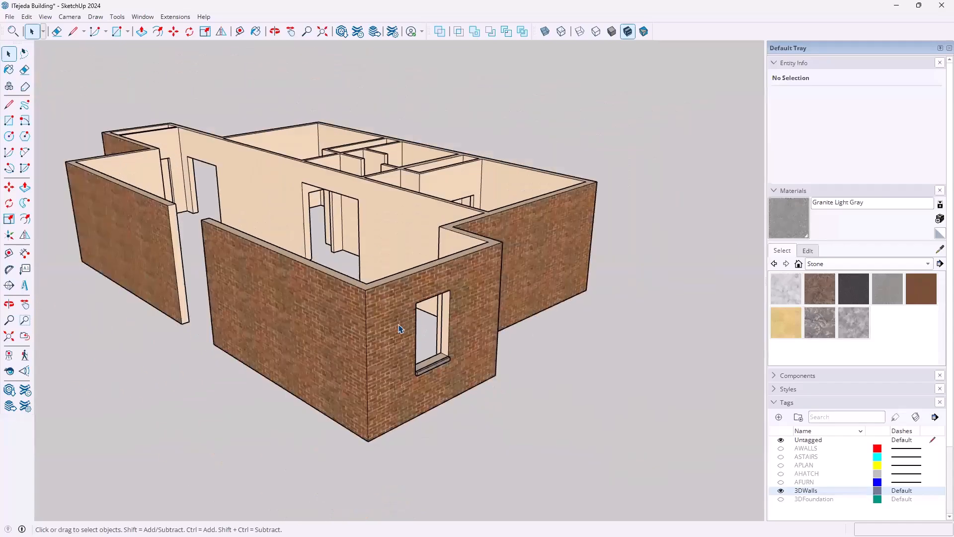
{"action": "middle_click_drag", "start_coordinate": [413, 353], "coordinate": [567, 448]}
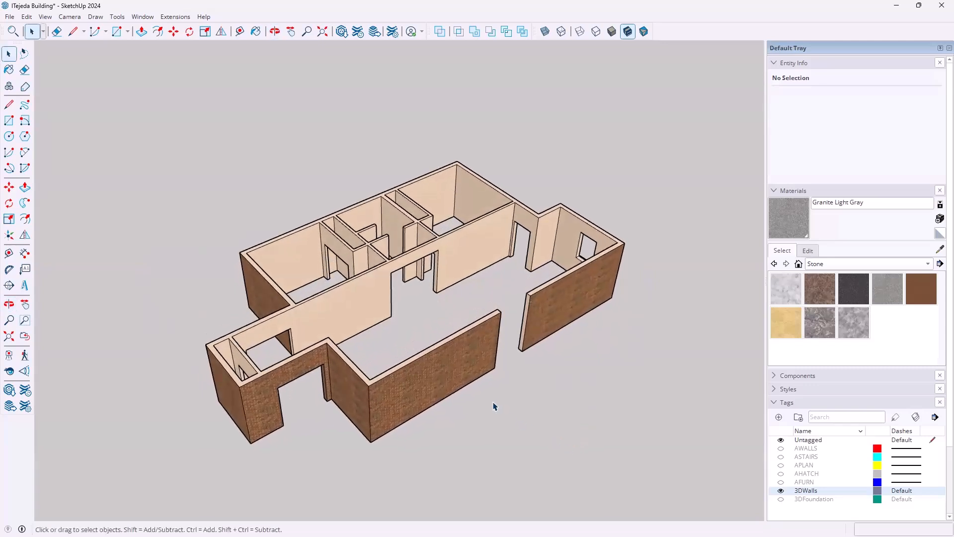
{"action": "left_click", "coordinate": [10, 16]}
{"action": "left_click", "coordinate": [21, 67]}
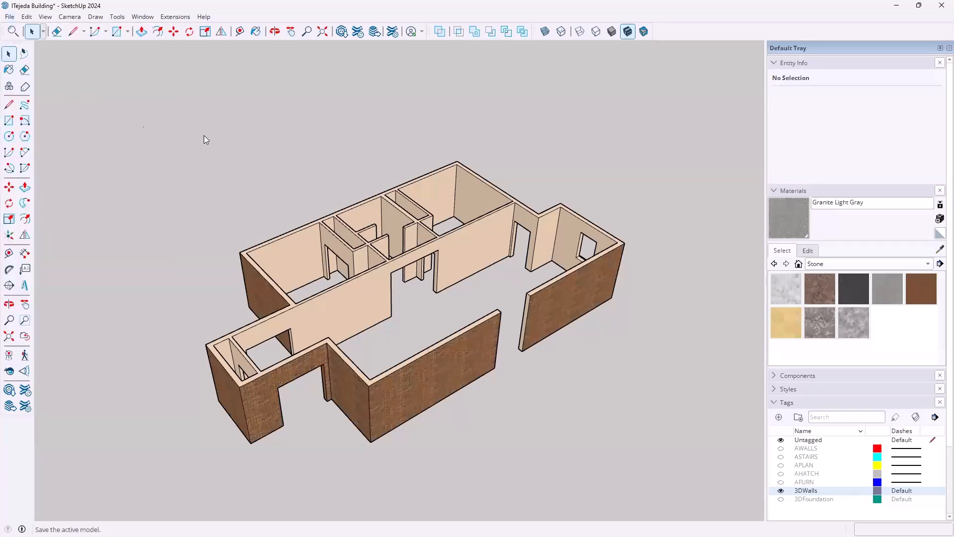